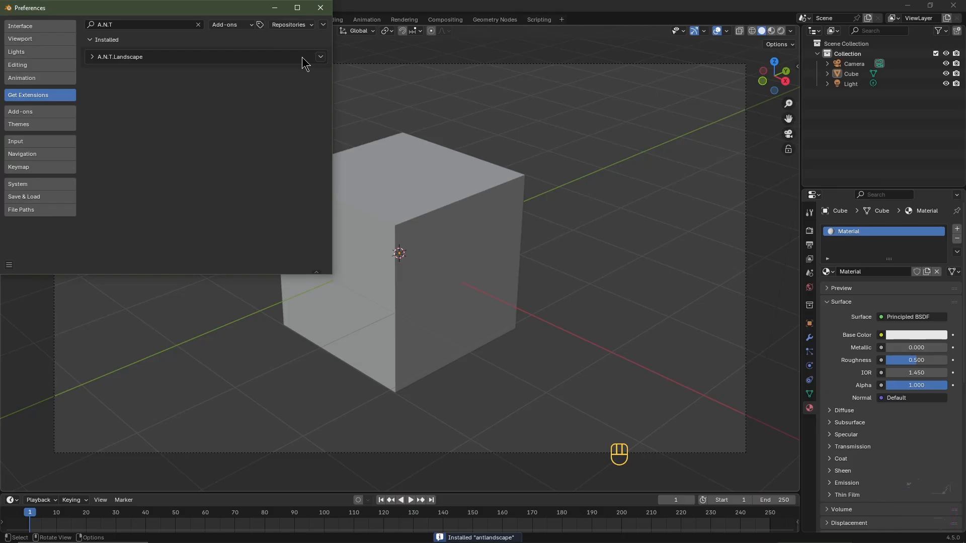
# Step: Search the installed add-ons for "A.N" to check that A.N.T.Landscape is enabled
pyautogui.click(64, 112)
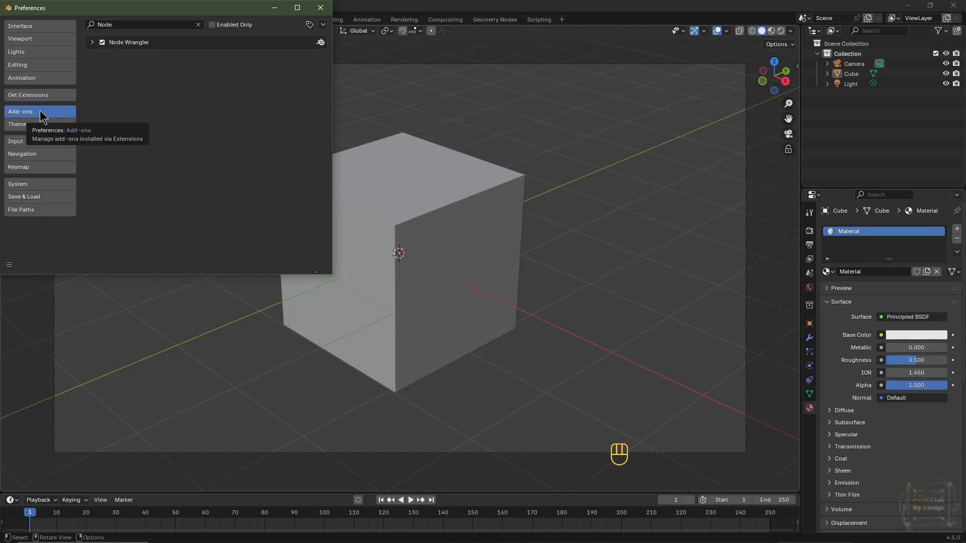
pyautogui.click(146, 25)
pyautogui.write('A.N')
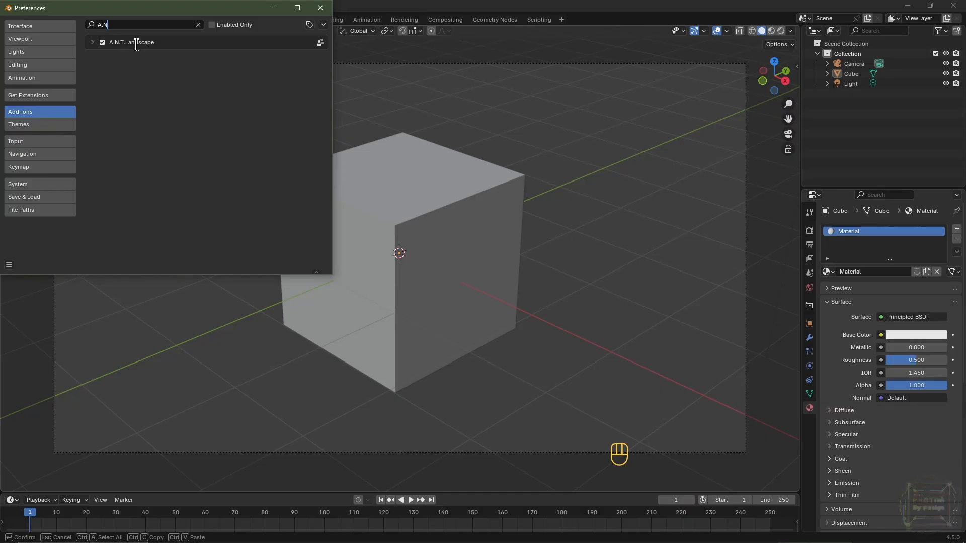
pyautogui.click(114, 59)
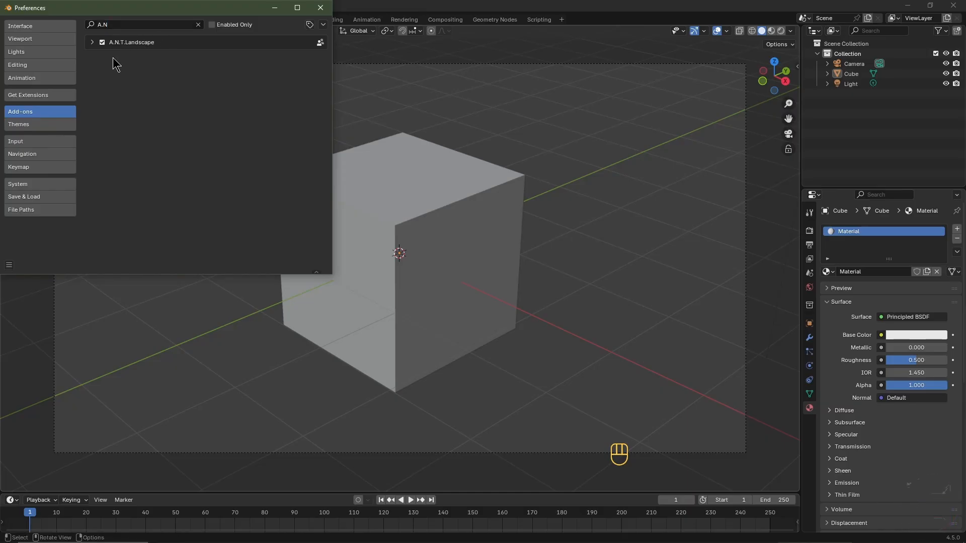
# Step: Save the preferences and close the preferences window
pyautogui.click(9, 265)
pyautogui.click(30, 230)
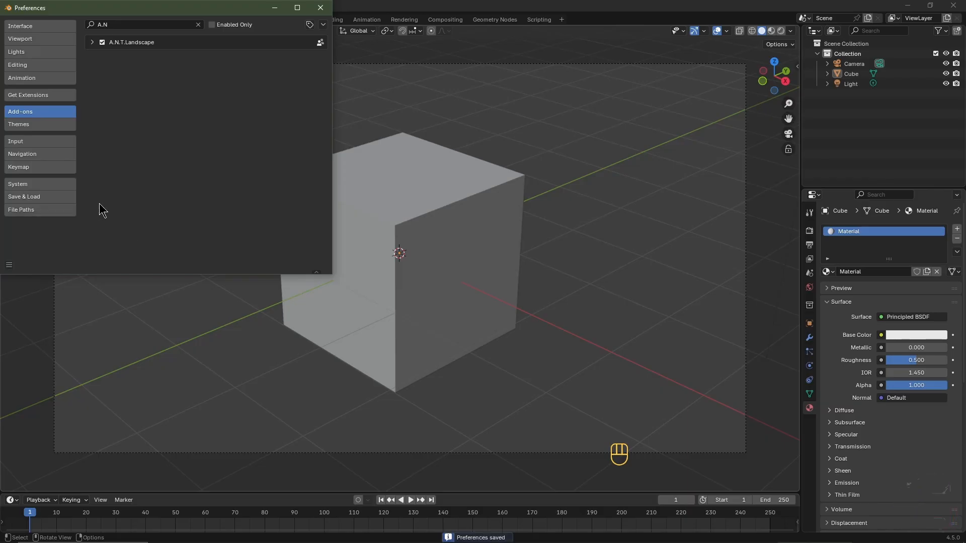
pyautogui.click(325, 9)
# Step: Delete all default objects in the scene: the camera, cube and light
pyautogui.moveTo(437, 241); pyautogui.dragTo(442, 243, button='middle')
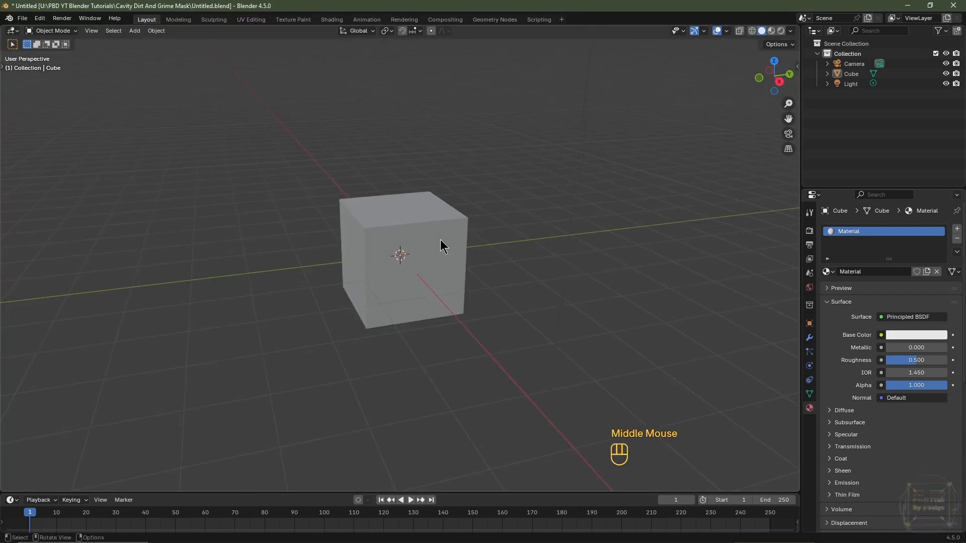
pyautogui.scroll(-2, 429, 245)
pyautogui.press('a')
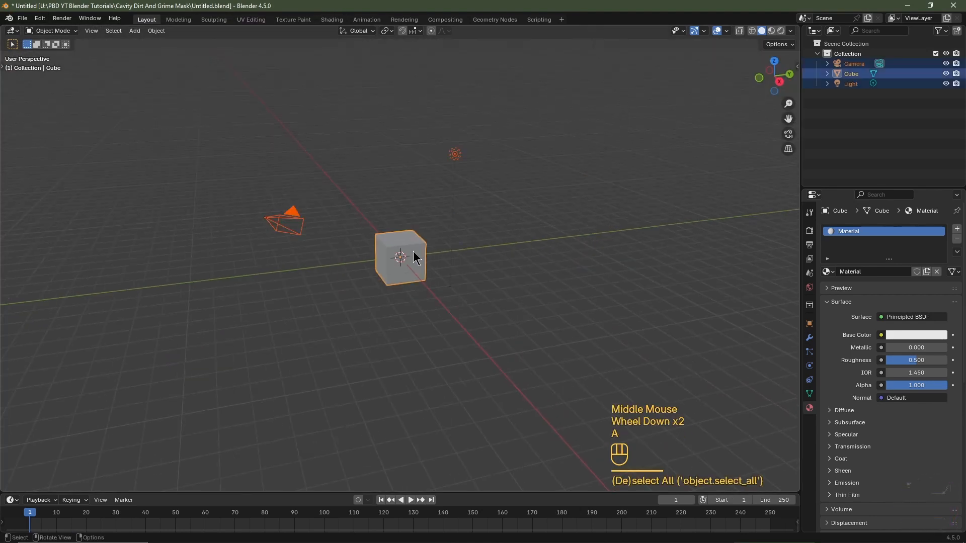
pyautogui.press('Delete')
# Step: Add a Landscape mesh at the centre of the empty scene
pyautogui.moveTo(413, 251); pyautogui.dragTo(406, 257, button='middle')
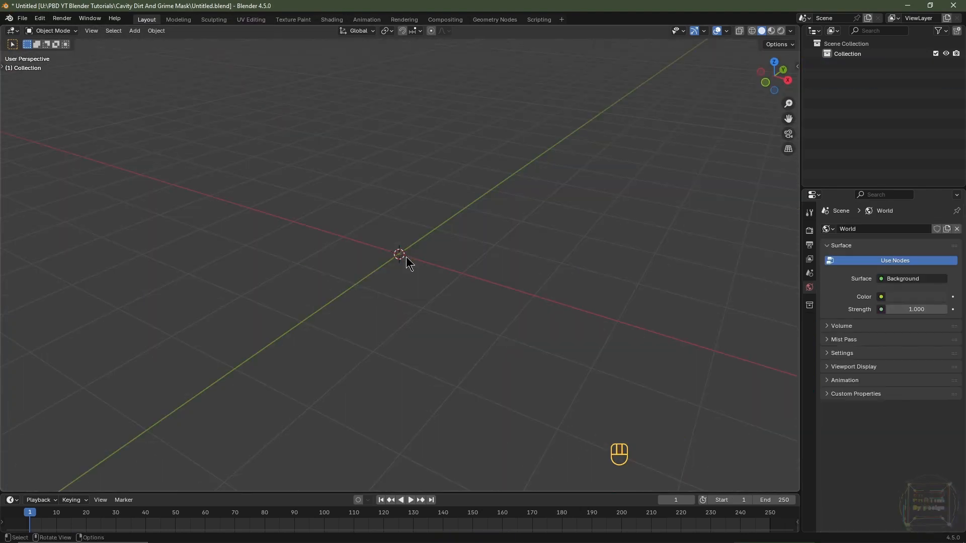
pyautogui.hotkey('shift', 'a')
pyautogui.moveTo(406, 270)
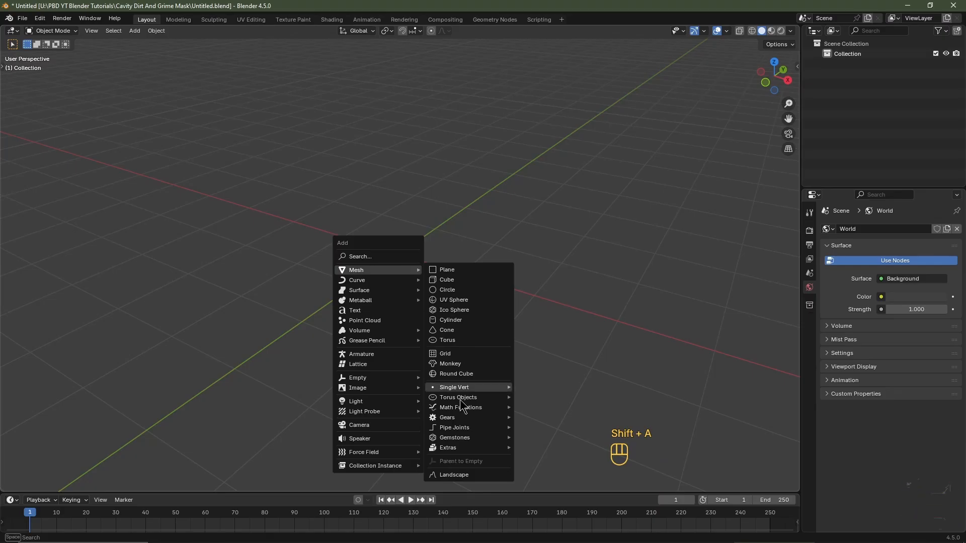
pyautogui.click(445, 476)
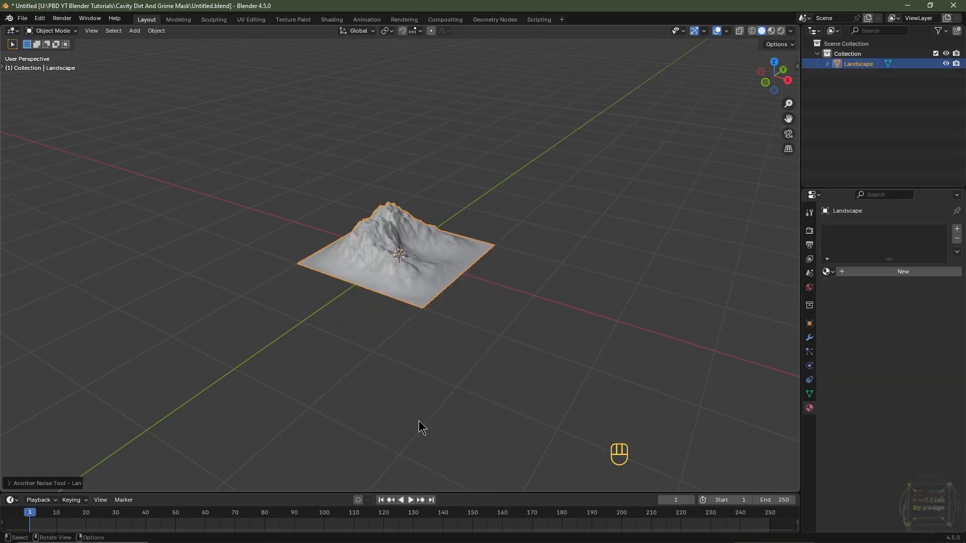
# Step: Set the landscape's Subdivisions X and Y to 256
pyautogui.click(9, 484)
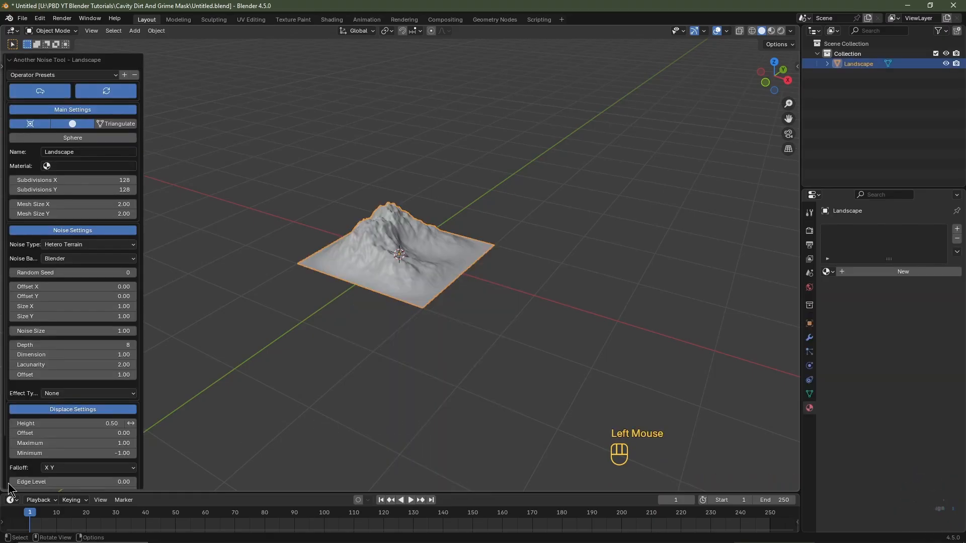
pyautogui.click(71, 180)
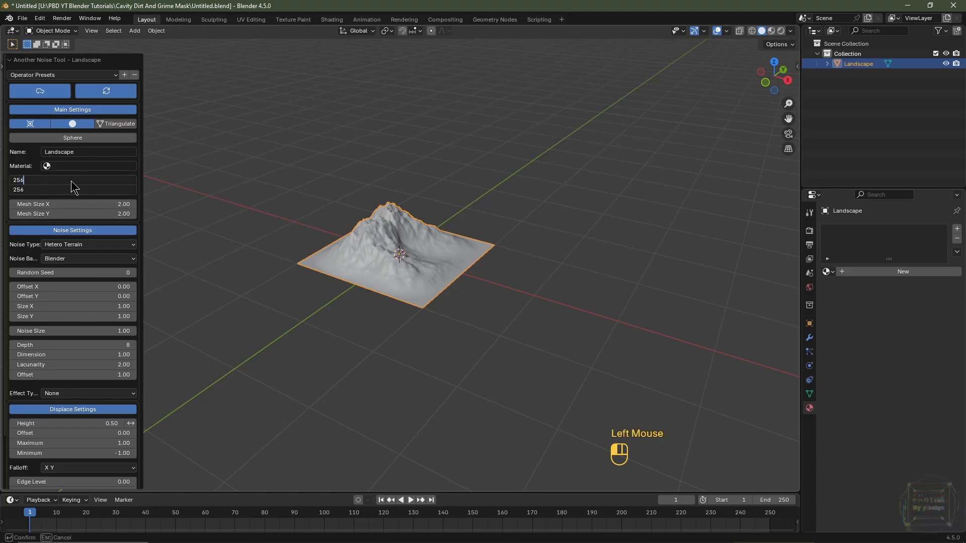
pyautogui.write('256')
pyautogui.press('Return')
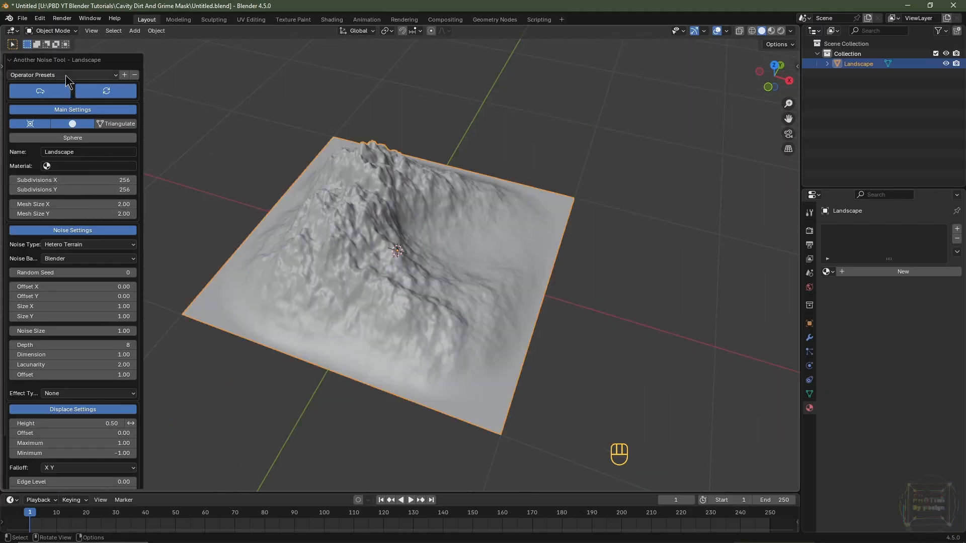
# Step: Apply the tech effect operator preset to the landscape and set its Random Seed to 7
pyautogui.click(66, 74)
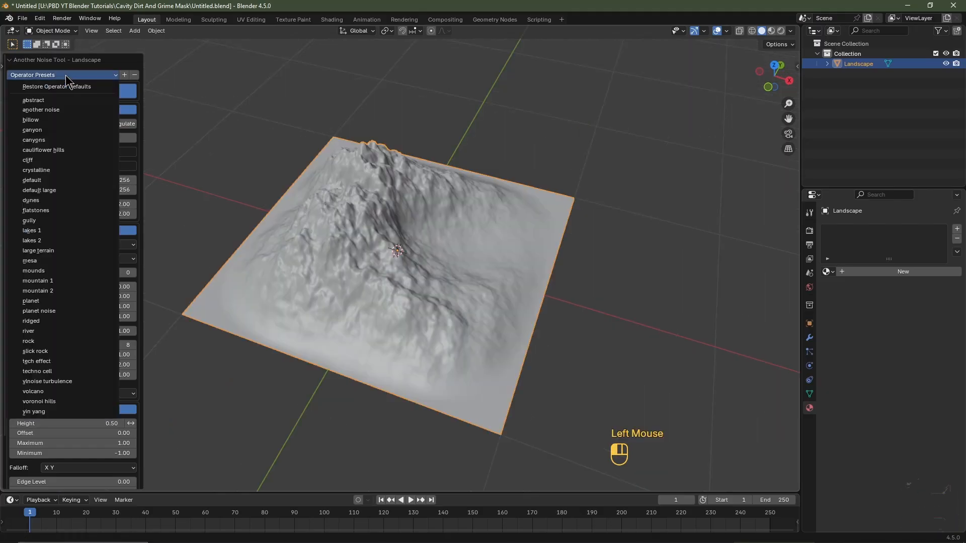
pyautogui.click(47, 362)
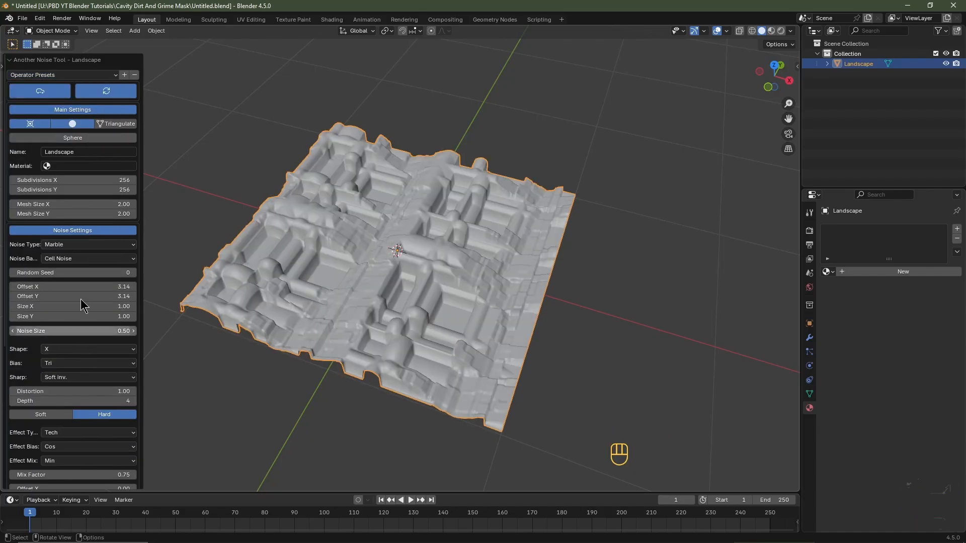
pyautogui.click(77, 273)
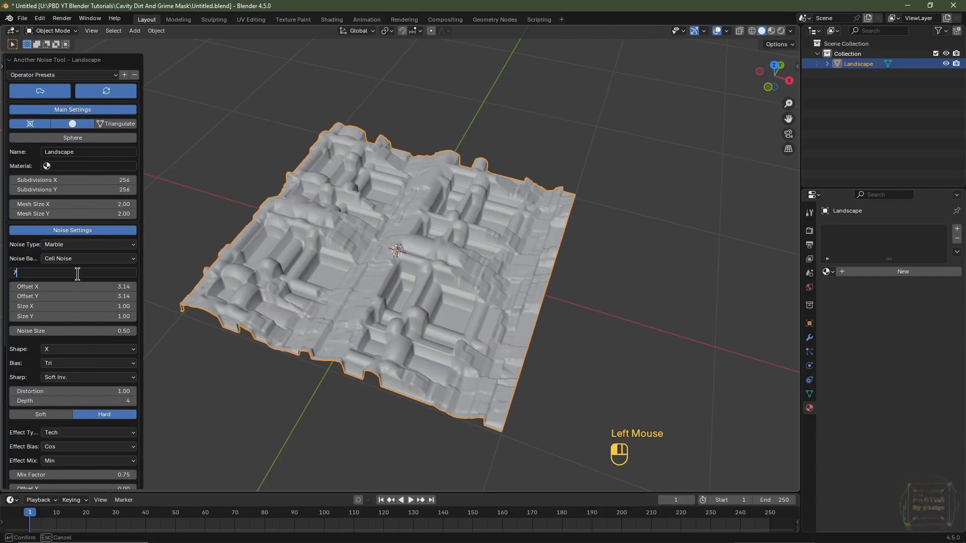
pyautogui.write('7')
pyautogui.press('Return')
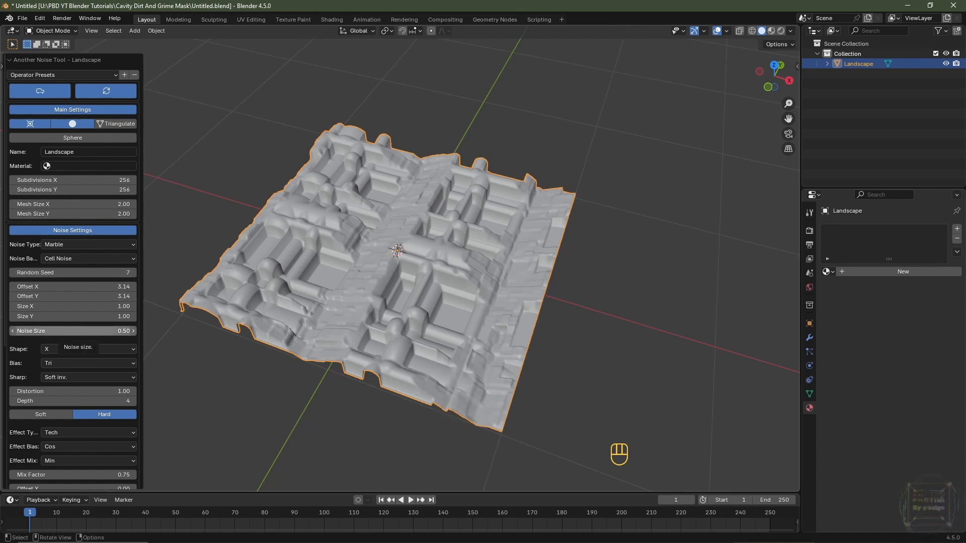
# Step: Set the landscape's Noise Size to 0.25 and its Noise Type to Shattered hTerrain
pyautogui.click(72, 331)
pyautogui.press('Return')
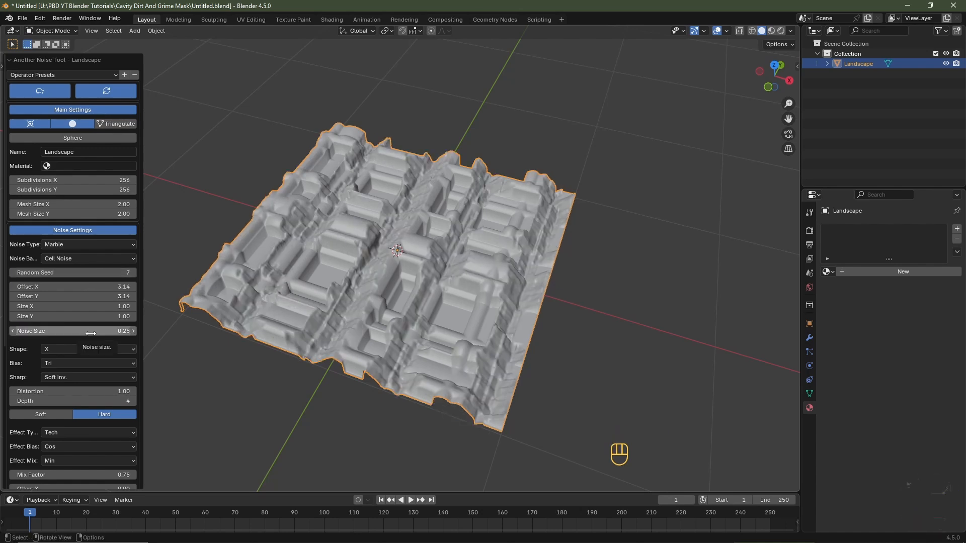
pyautogui.click(92, 245)
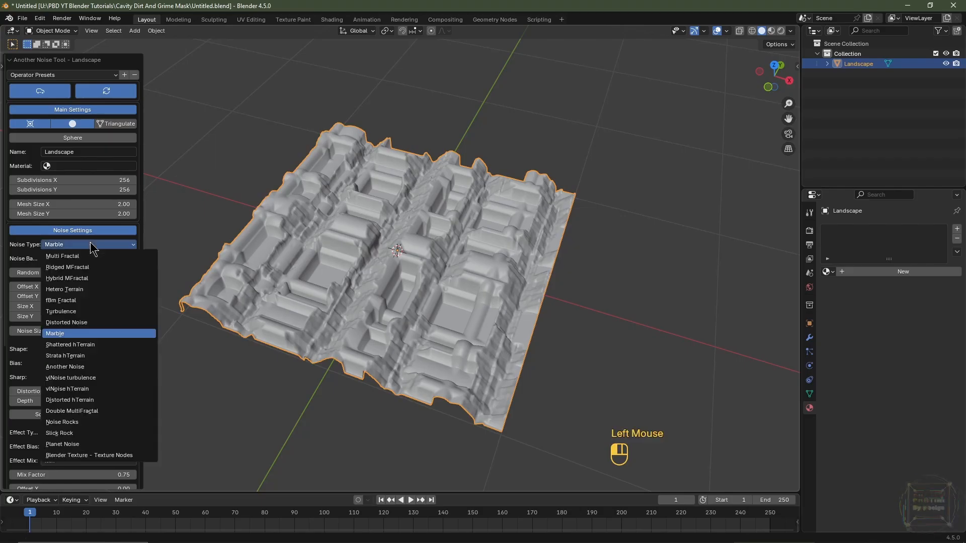
pyautogui.click(75, 345)
# Step: In the noise settings, set Depth to 2, Dimension to 2, Lacunarity to 1 and Distortion to 2
pyautogui.click(81, 344)
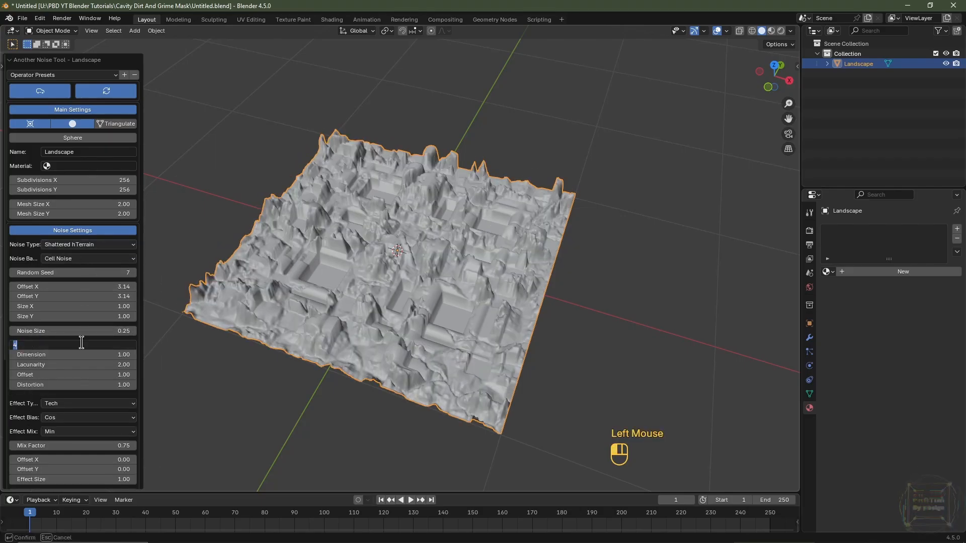
pyautogui.click(81, 355)
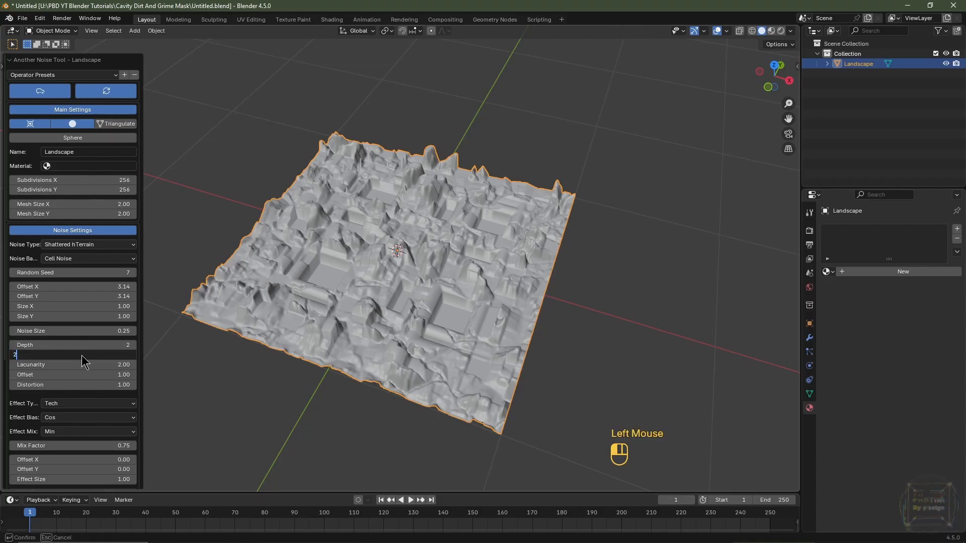
pyautogui.write('2')
pyautogui.press('Return')
pyautogui.click(81, 364)
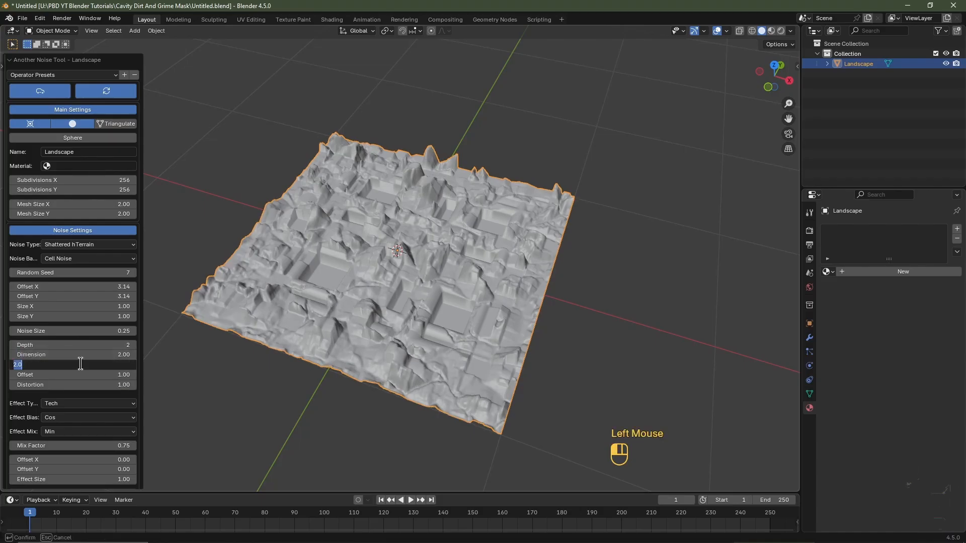
pyautogui.write('1')
pyautogui.press('Return')
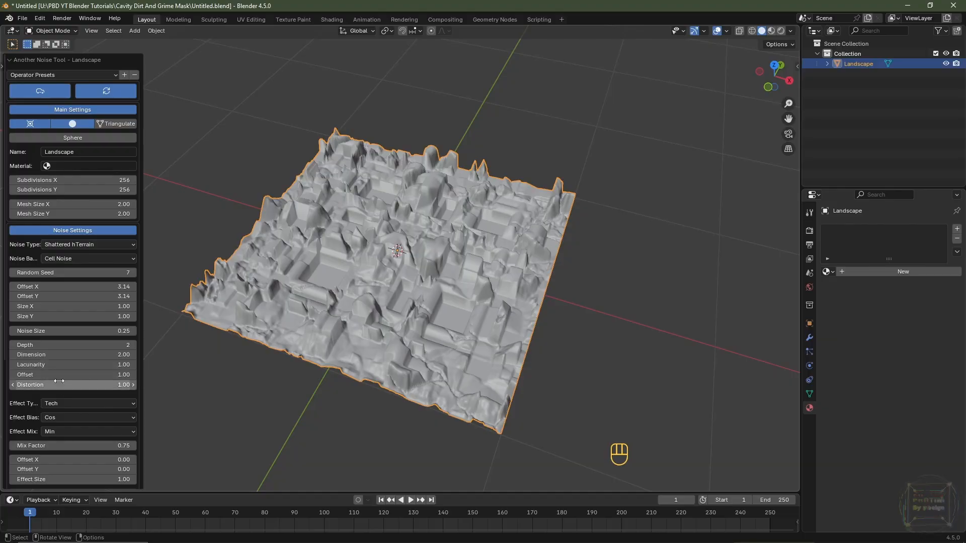
pyautogui.click(59, 384)
pyautogui.write('2')
pyautogui.press('Return')
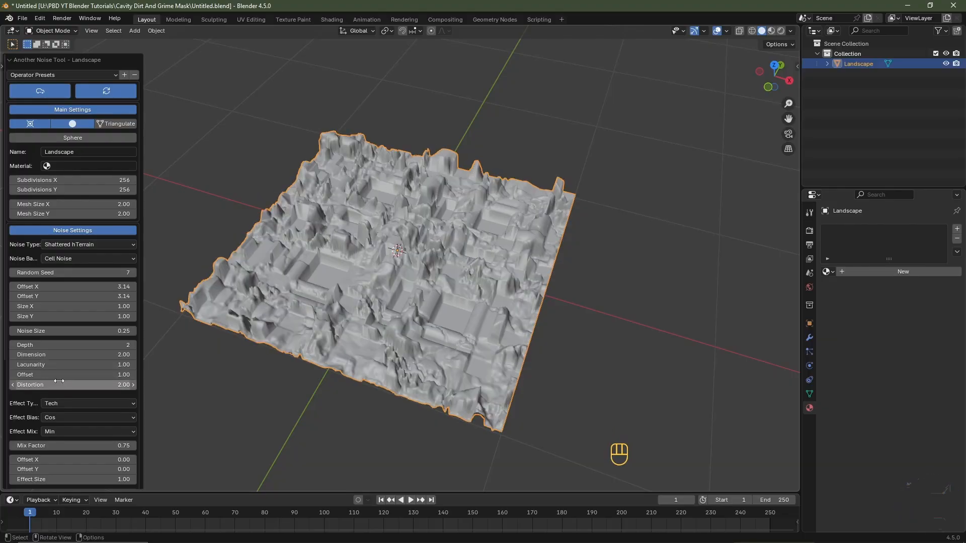
# Step: Change the landscape's Effect Type to Rings and set the Effect Size to 0.5
pyautogui.scroll(-8, 45, 201)
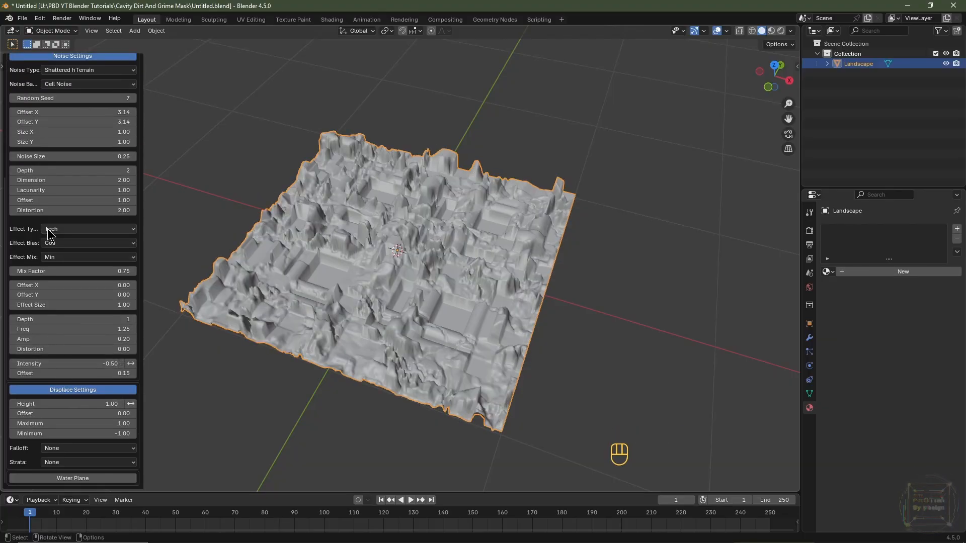
pyautogui.click(61, 230)
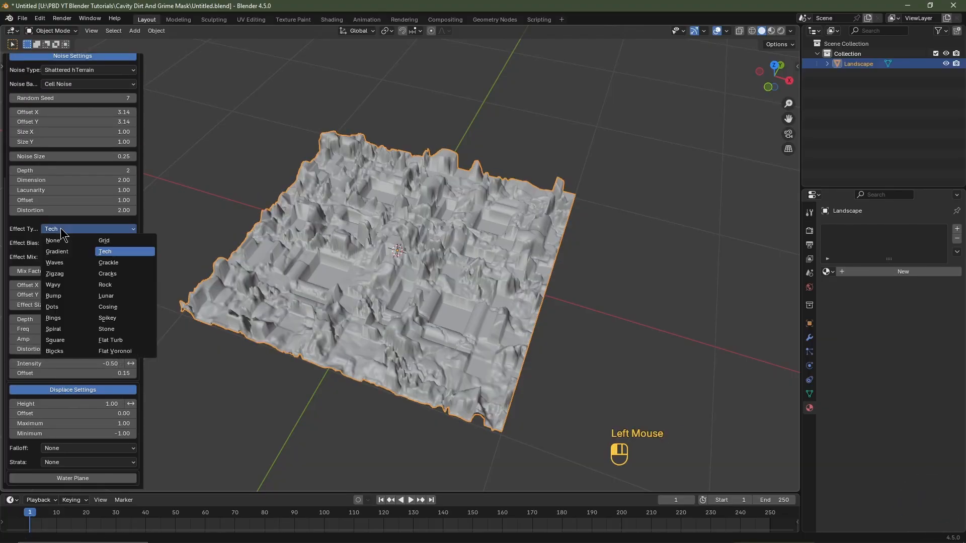
pyautogui.click(57, 321)
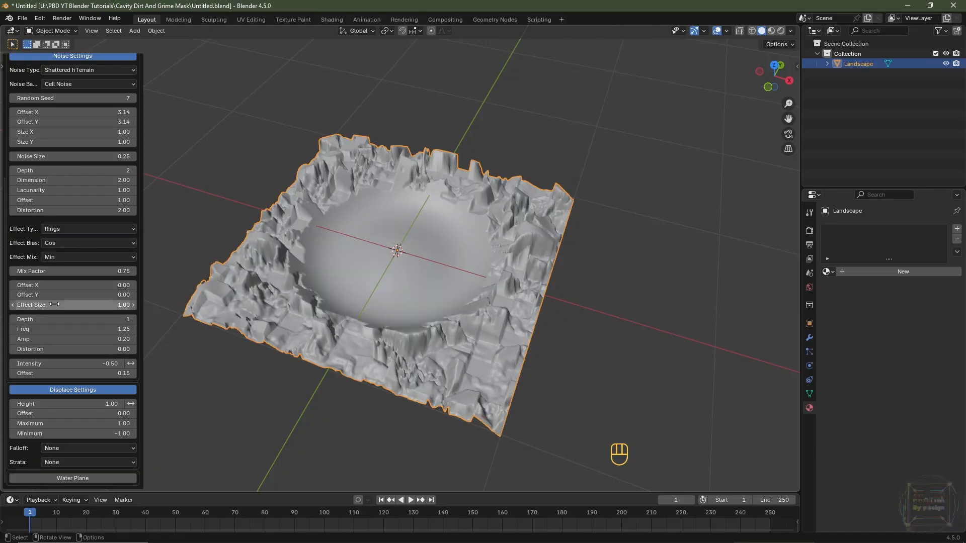
pyautogui.click(54, 305)
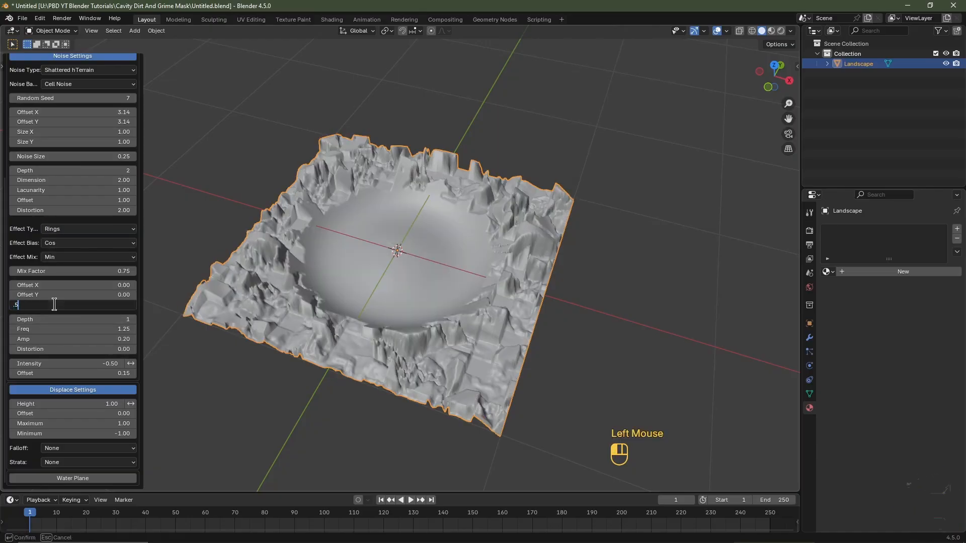
pyautogui.write('.5')
pyautogui.press('Return')
# Step: Set the Rings effect's Depth to 2, Amp to 0.15 and Intensity to -0.40
pyautogui.click(54, 319)
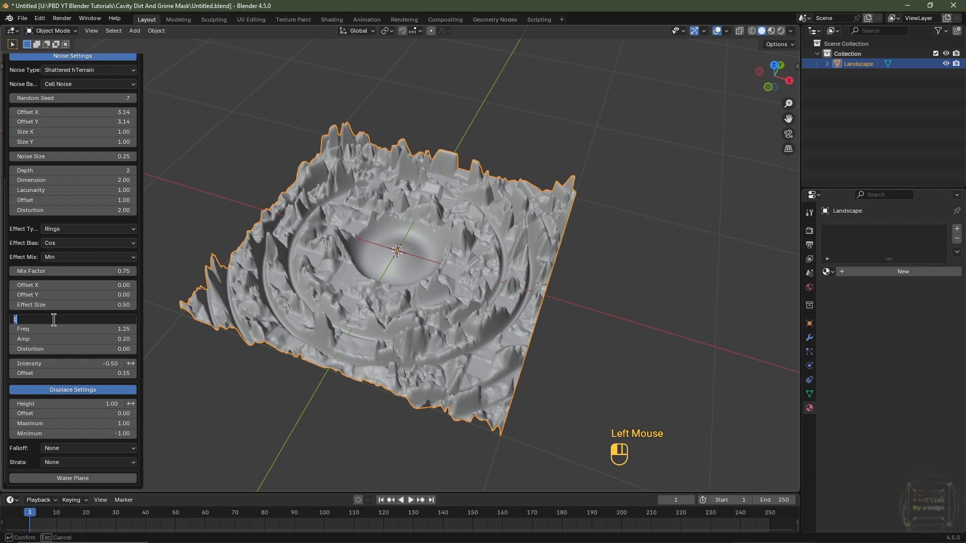
pyautogui.write('2')
pyautogui.press('Return')
pyautogui.click(53, 339)
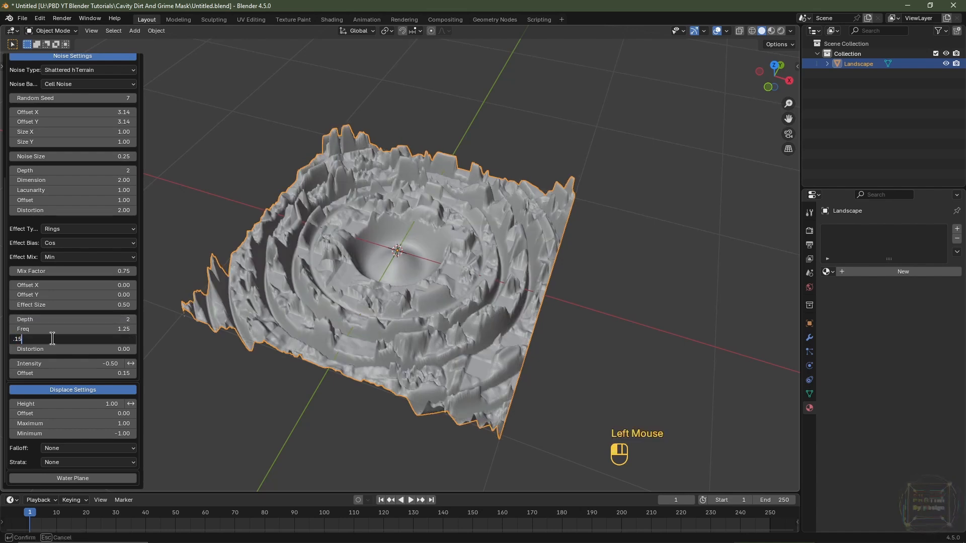
pyautogui.write('.15')
pyautogui.press('Return')
pyautogui.click(54, 363)
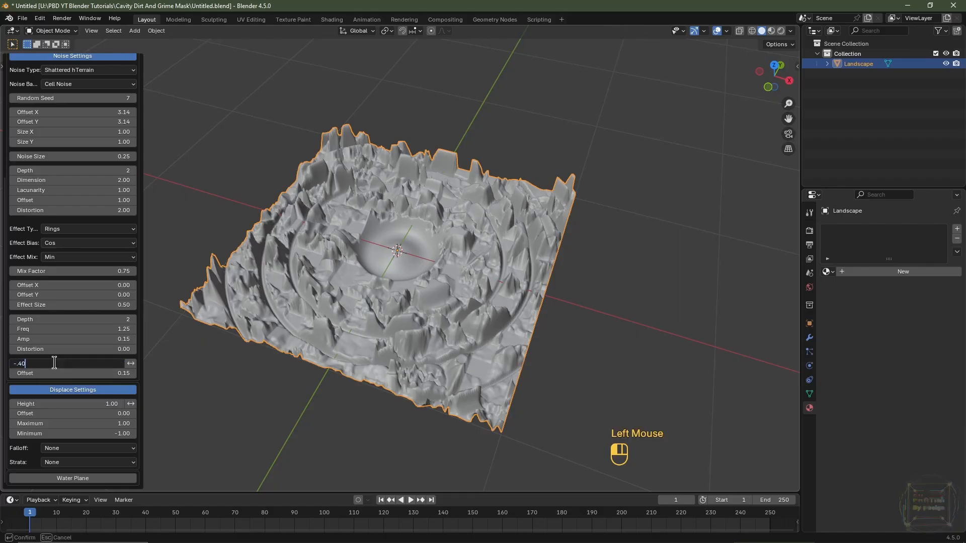
pyautogui.write('-.40')
pyautogui.press('Return')
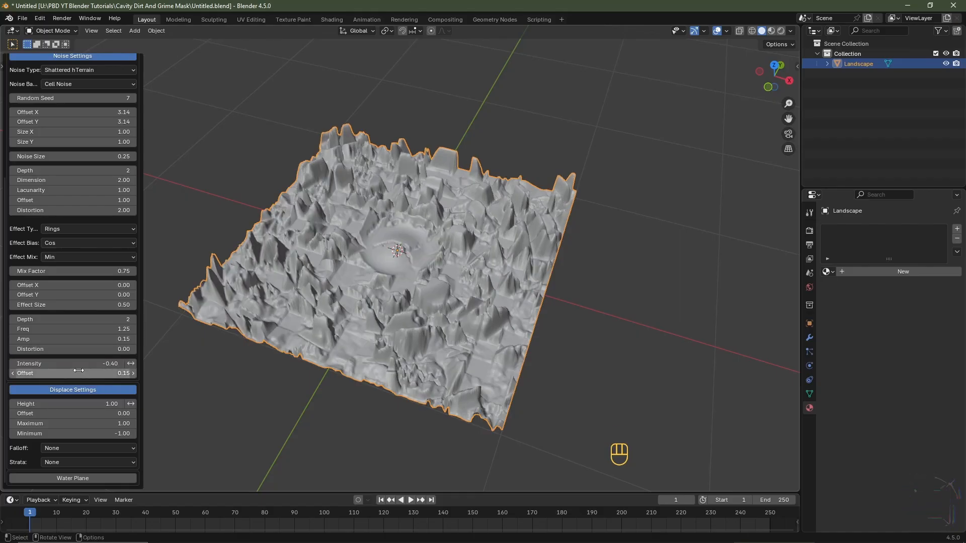
# Step: In the displace settings, set the Minimum to 0 and the Falloff to X Y
pyautogui.click(69, 437)
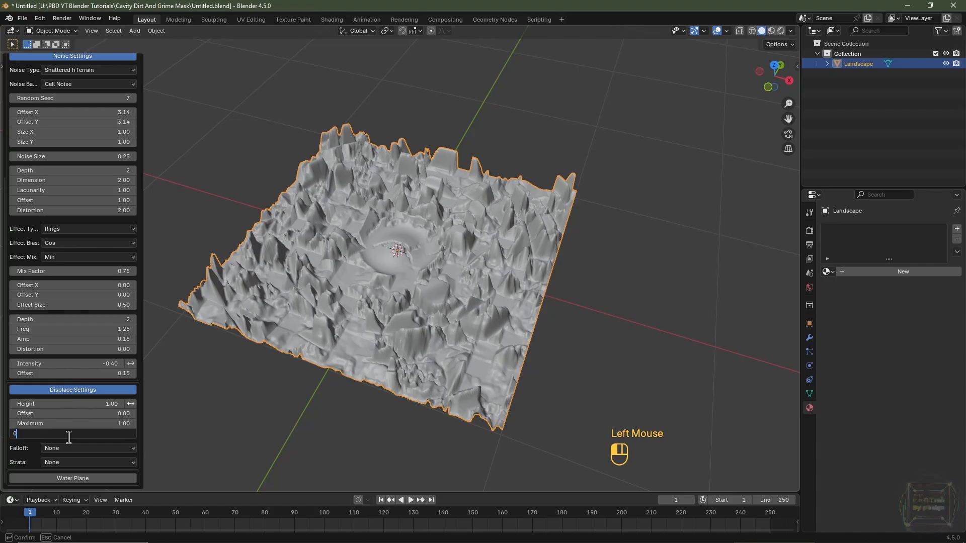
pyautogui.press('Return')
pyautogui.click(68, 452)
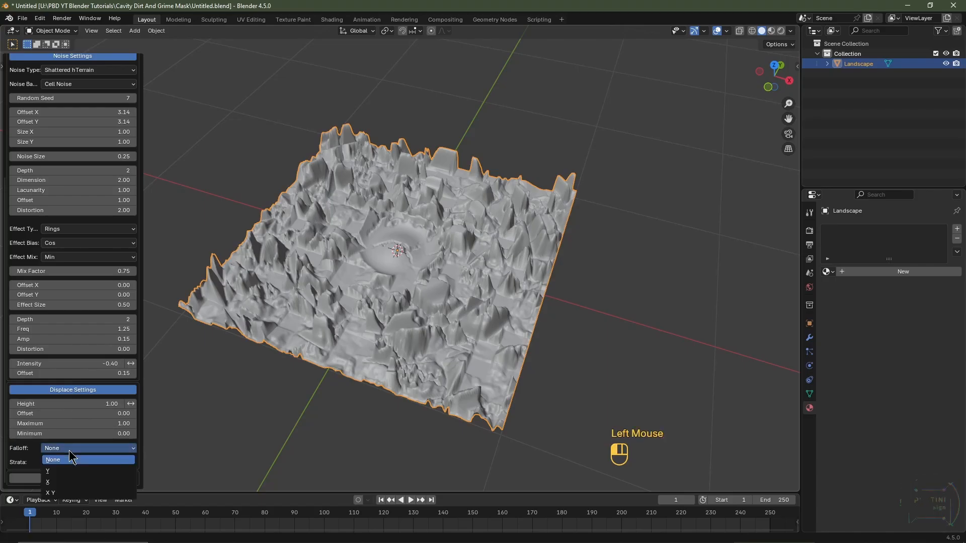
pyautogui.click(65, 493)
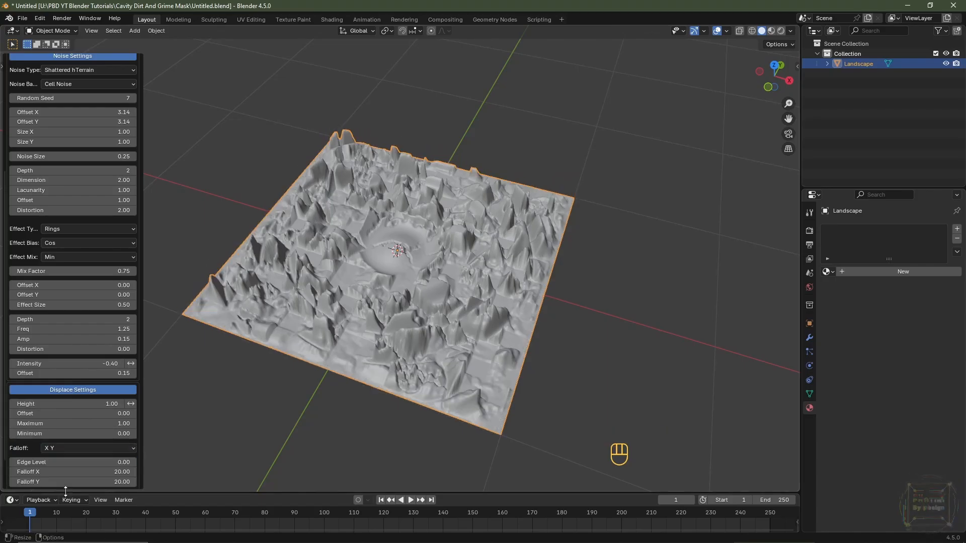
pyautogui.moveTo(449, 316); pyautogui.dragTo(401, 332, button='middle')
pyautogui.scroll(2, 401, 332)
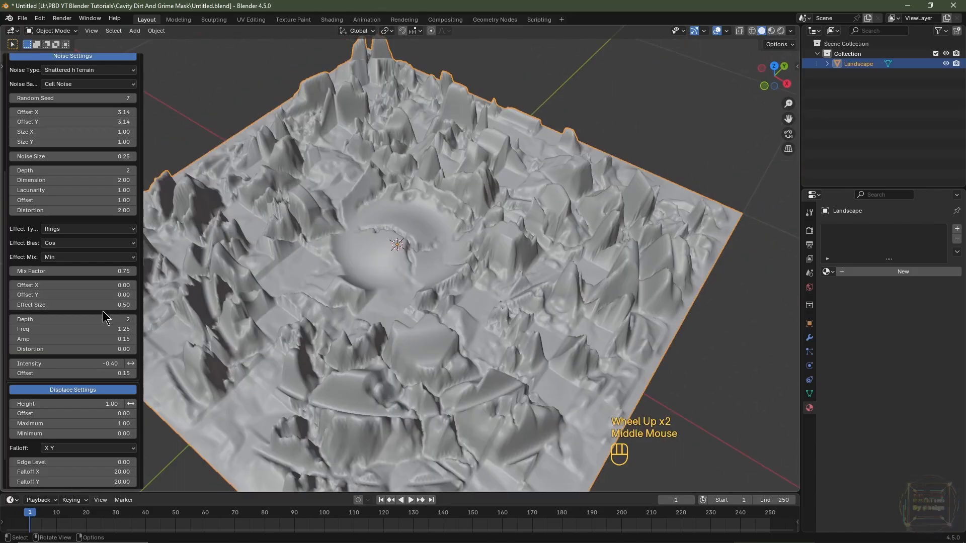
# Step: In the landscape's main settings, set both Subdivisions X and Subdivisions Y to 512
pyautogui.scroll(5, 102, 311)
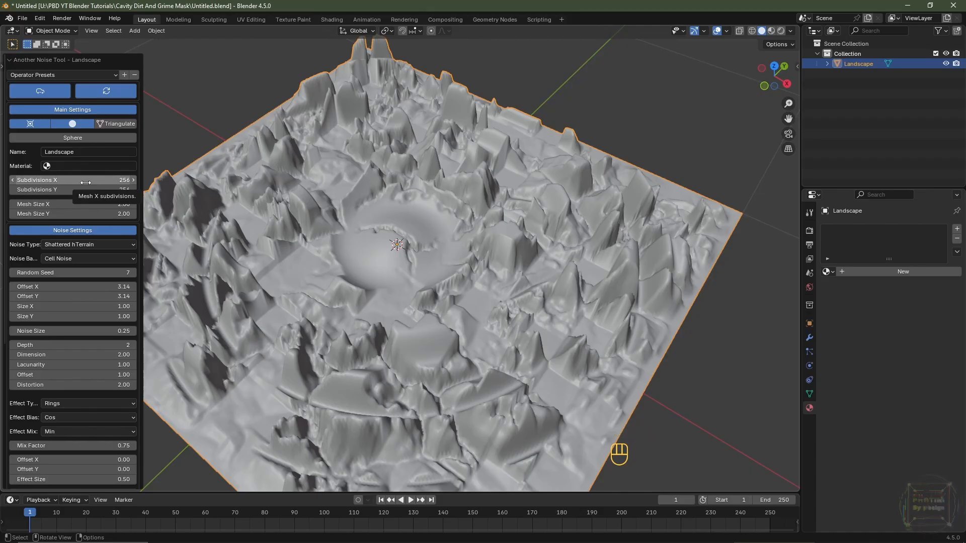
pyautogui.moveTo(86, 183); pyautogui.dragTo(85, 183)
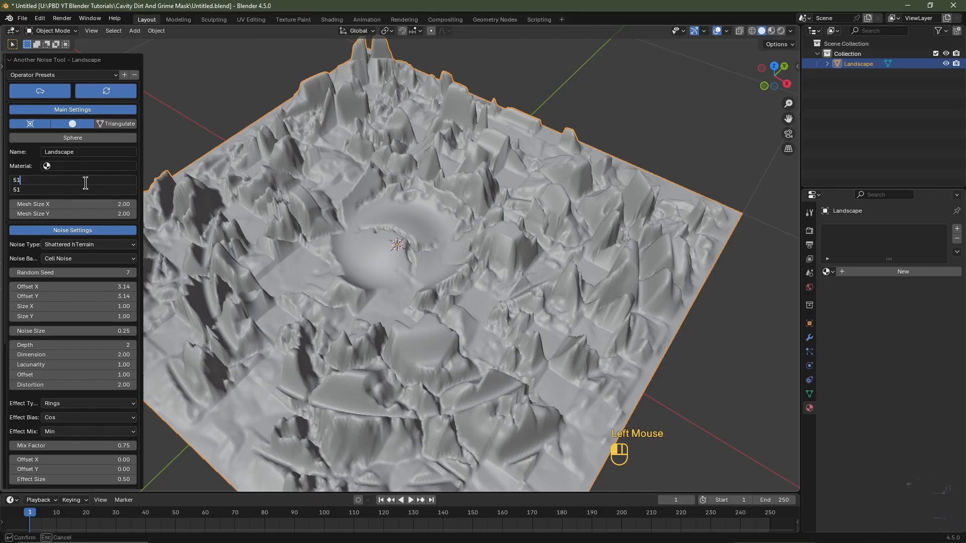
pyautogui.write('512')
pyautogui.press('Return')
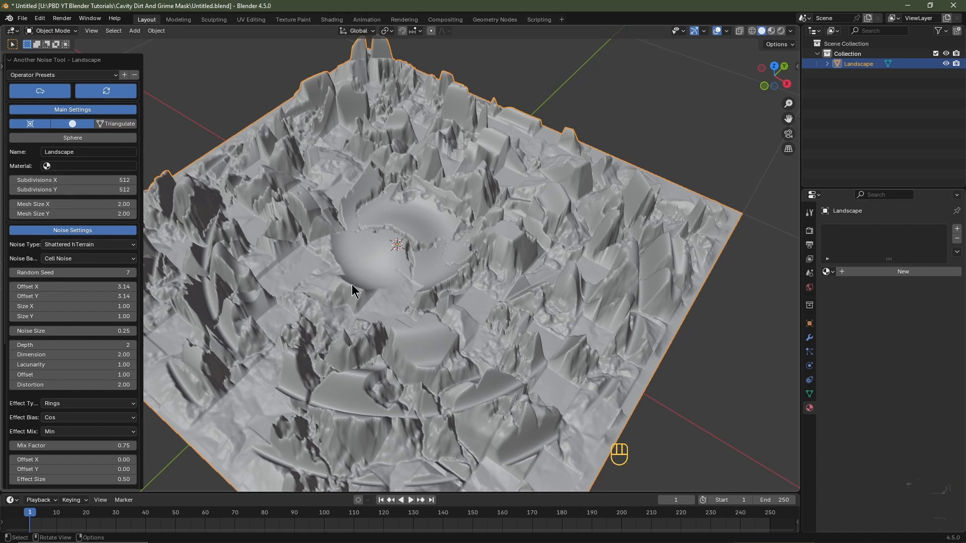
pyautogui.moveTo(430, 334); pyautogui.dragTo(395, 301, button='middle')
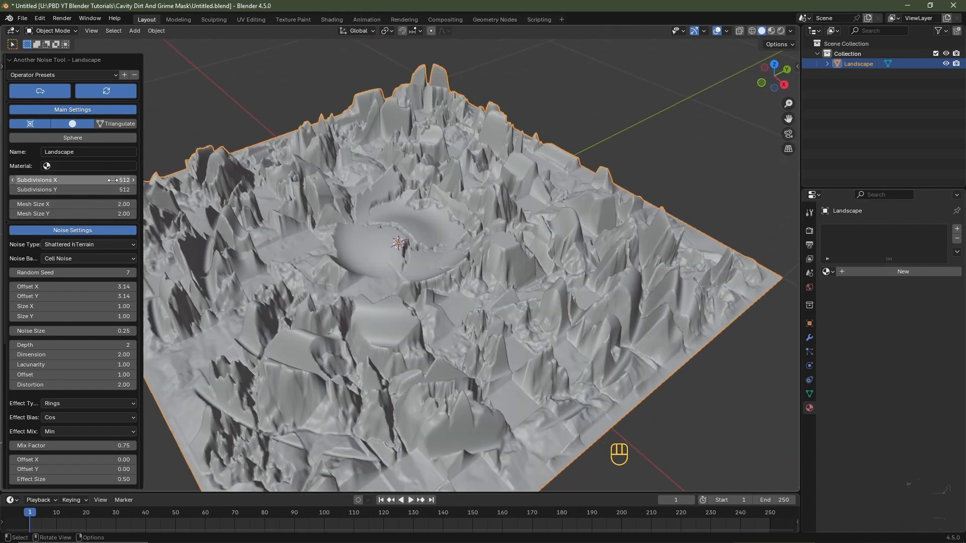
pyautogui.moveTo(103, 191); pyautogui.dragTo(110, 187, button='middle')
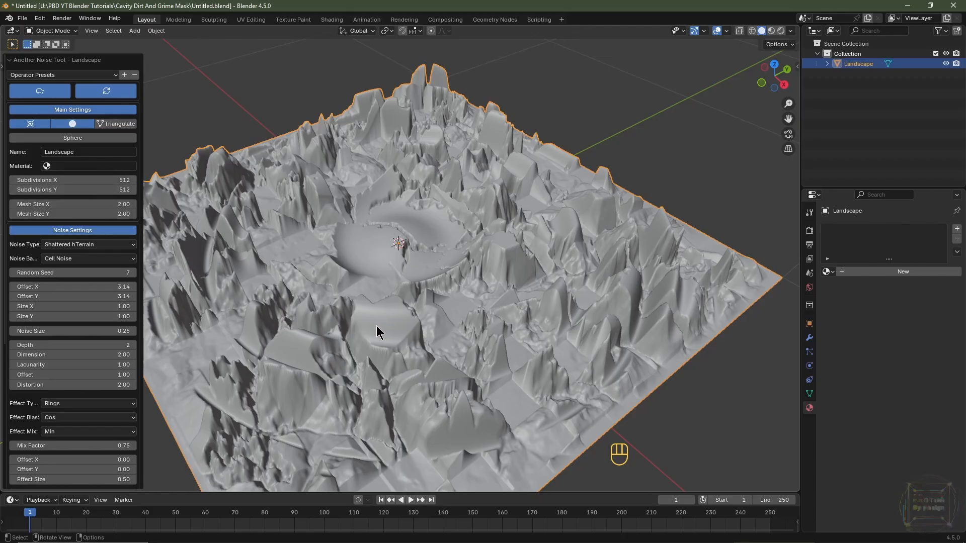
pyautogui.moveTo(382, 292); pyautogui.dragTo(402, 230, button='middle')
pyautogui.click(403, 230)
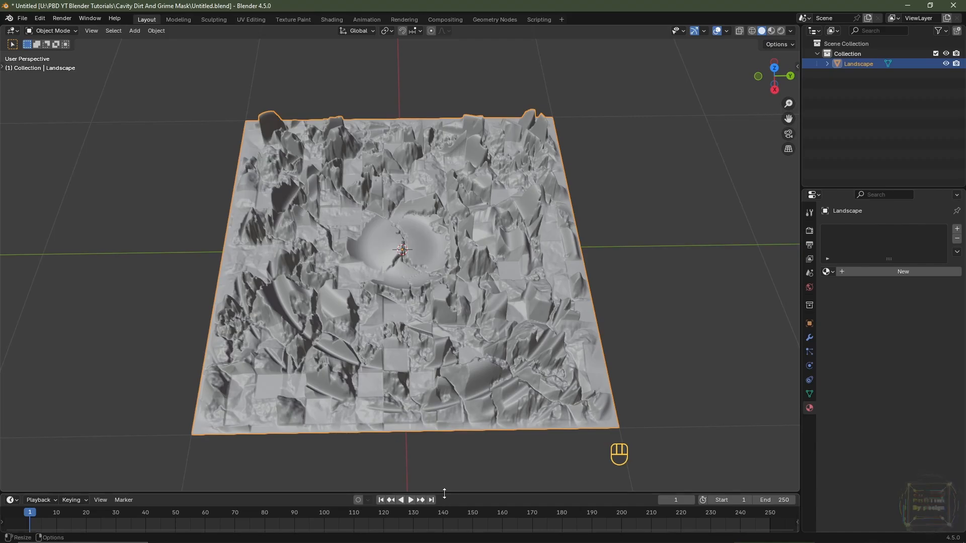
# Step: Enlarge the timeline area below the 3D viewport and turn it into a Shader Editor
pyautogui.moveTo(446, 493); pyautogui.dragTo(443, 303)
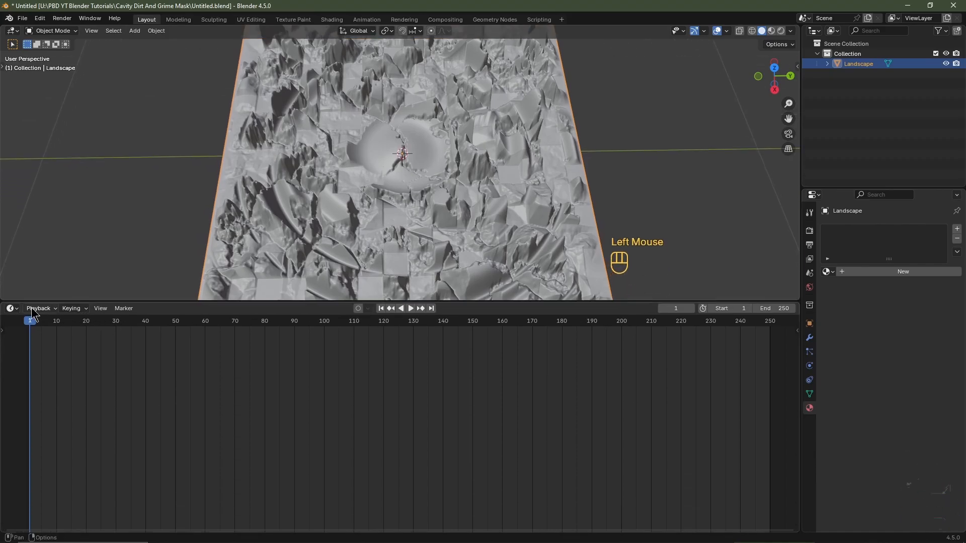
pyautogui.click(12, 309)
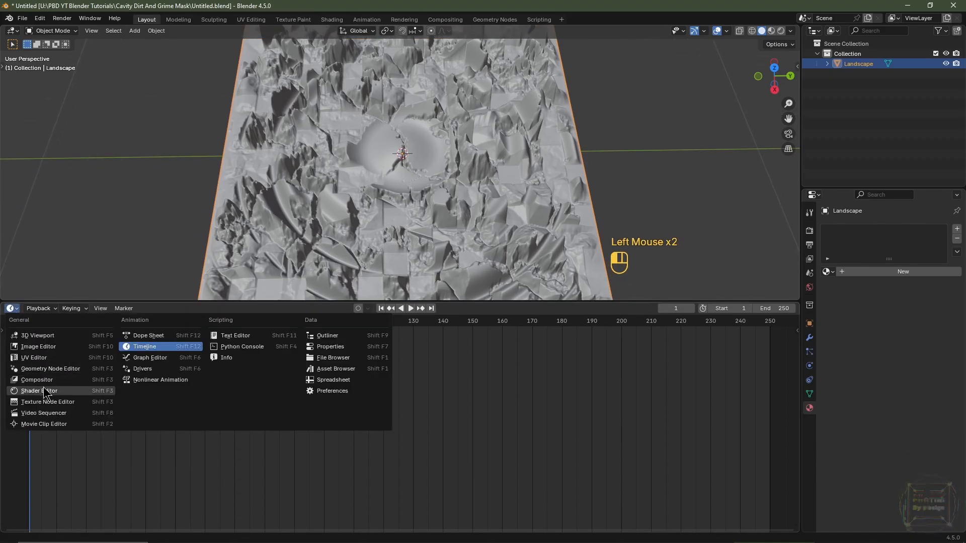
pyautogui.click(42, 391)
# Step: Create a new material named Cavity Detail on the landscape, and make more room in the node editor with its sidebar hidden
pyautogui.click(417, 310)
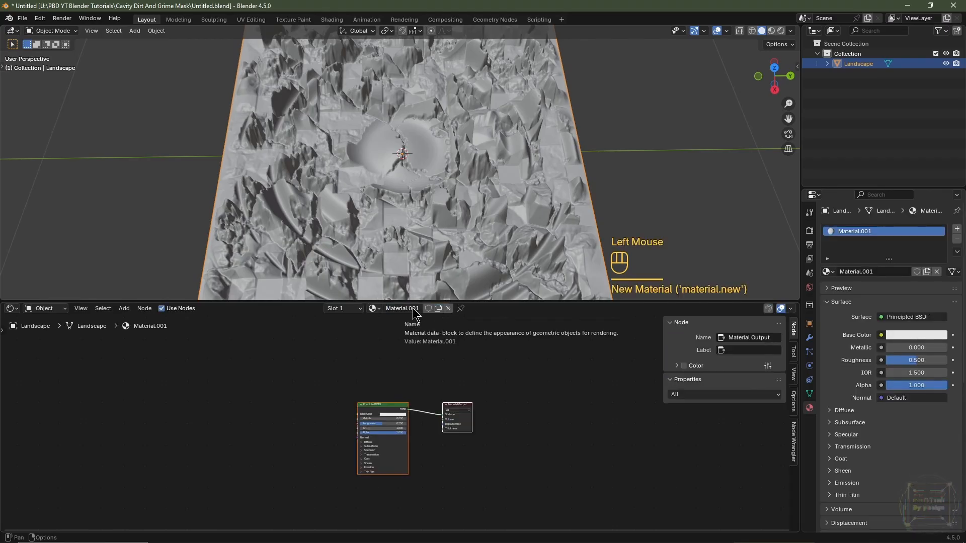
pyautogui.click(413, 308)
pyautogui.write('Cavi')
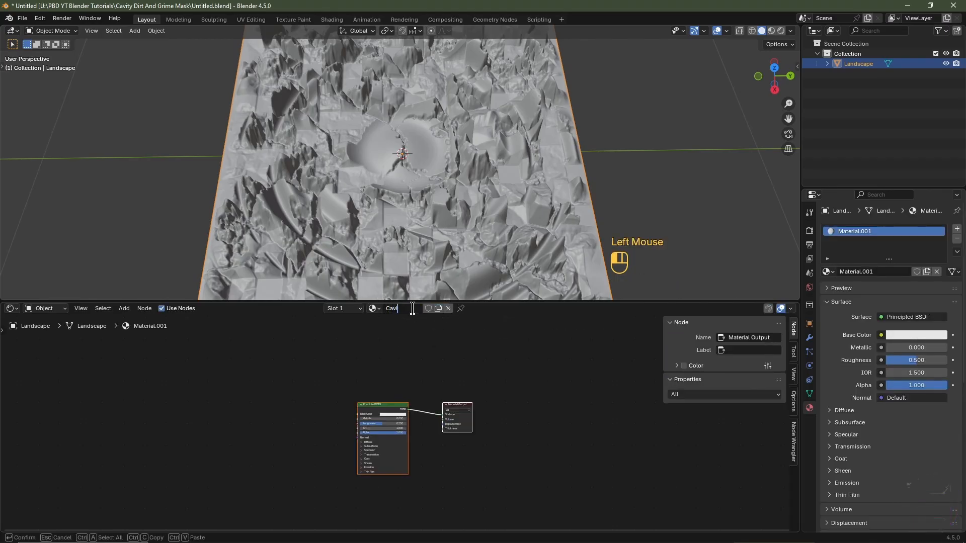
pyautogui.write('ty Detail')
pyautogui.press('Return')
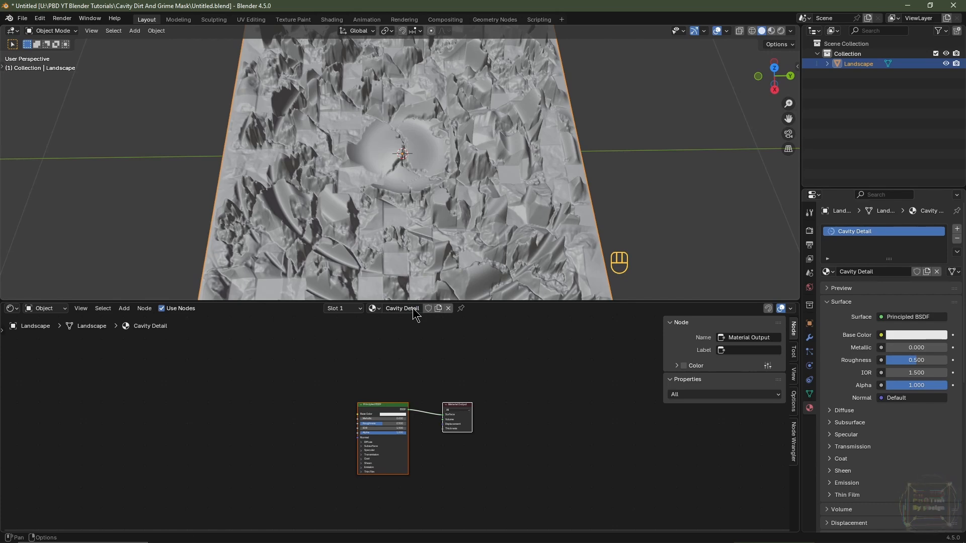
pyautogui.press('n')
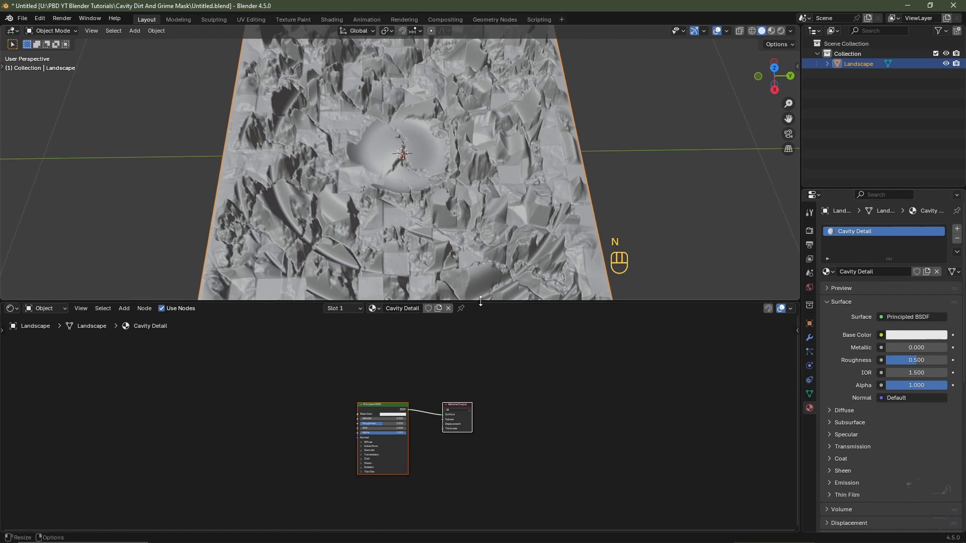
pyautogui.moveTo(432, 303); pyautogui.dragTo(438, 202)
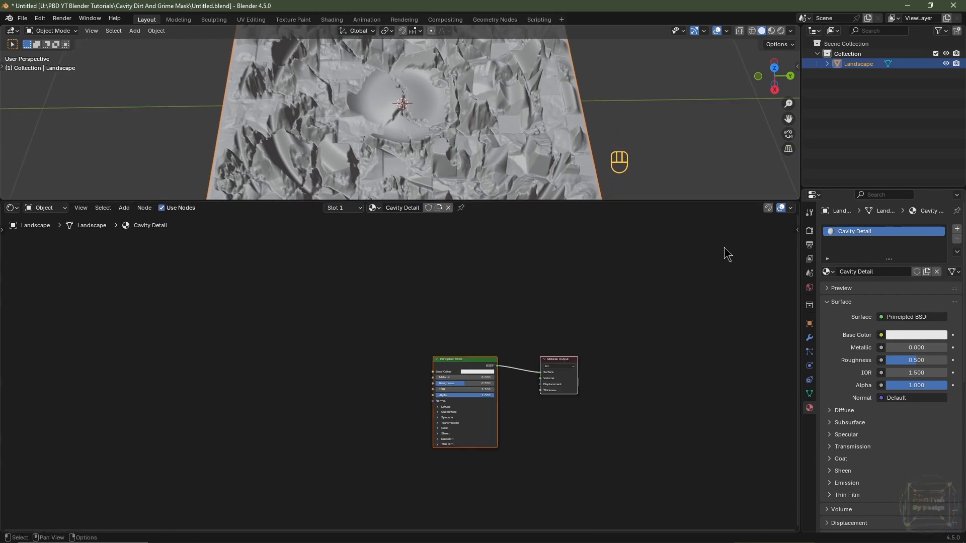
# Step: In the render settings, enable EEVEE Raytracing, and switch the render engine to Cycles with GPU Compute as the device
pyautogui.click(807, 231)
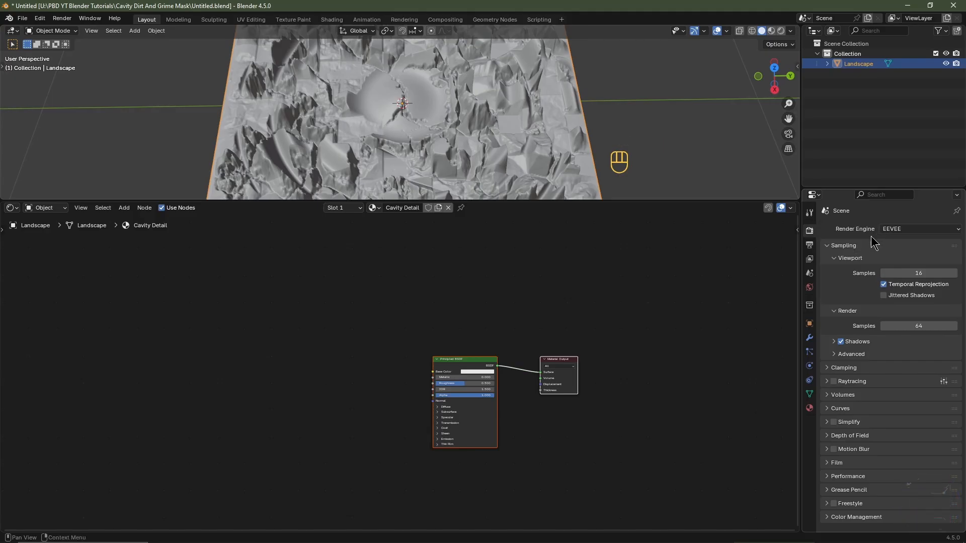
pyautogui.click(834, 382)
pyautogui.click(894, 230)
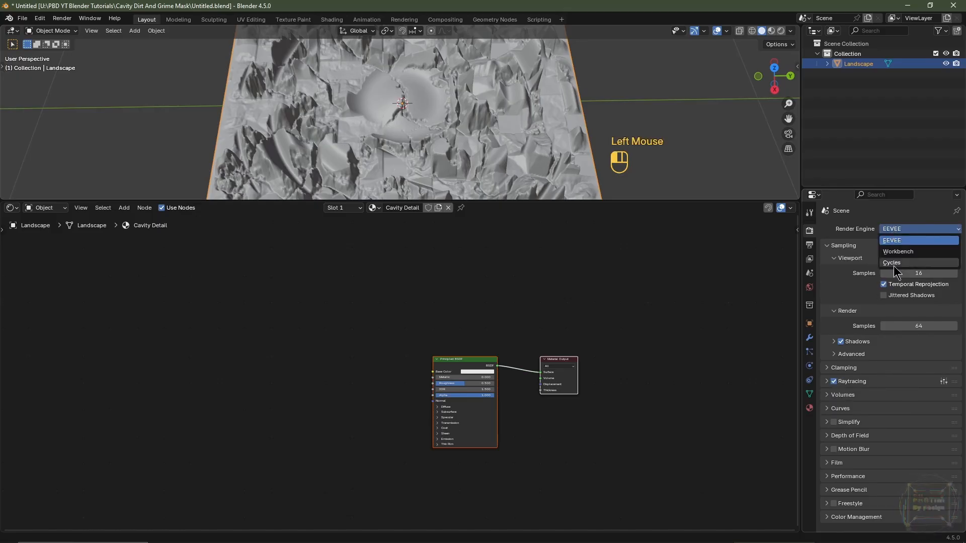
pyautogui.click(892, 263)
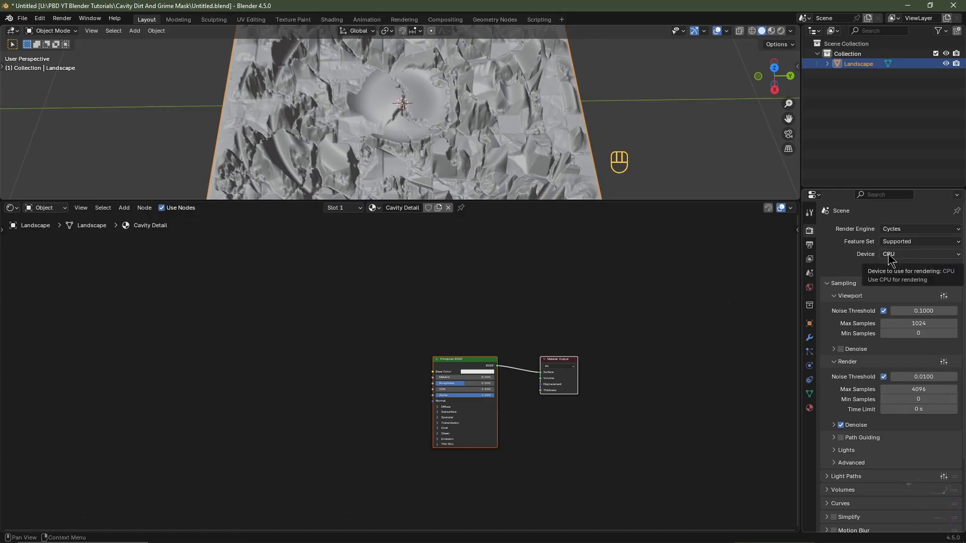
pyautogui.click(891, 255)
pyautogui.click(892, 276)
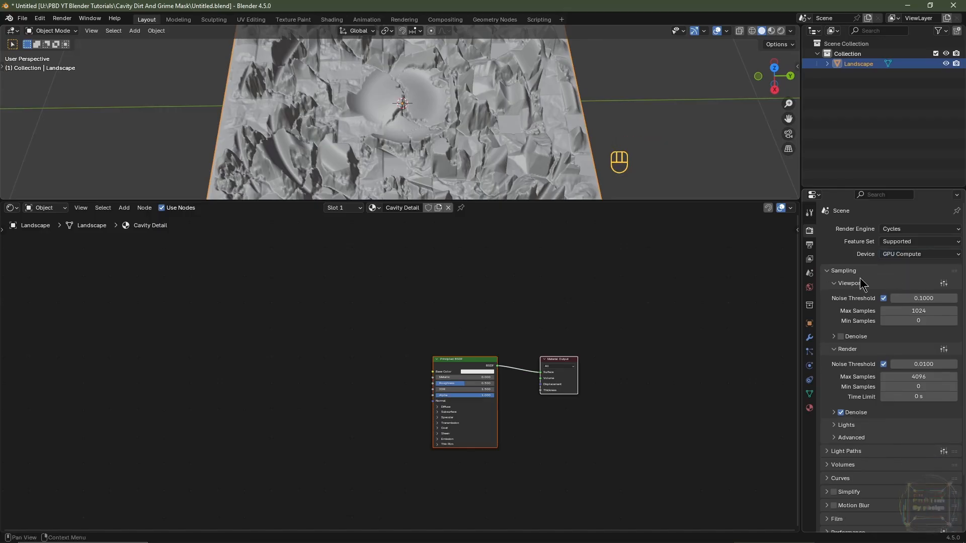
# Step: Turn off Reflective and Refractive caustics in the Light Paths render settings
pyautogui.scroll(-2, 838, 355)
pyautogui.click(841, 392)
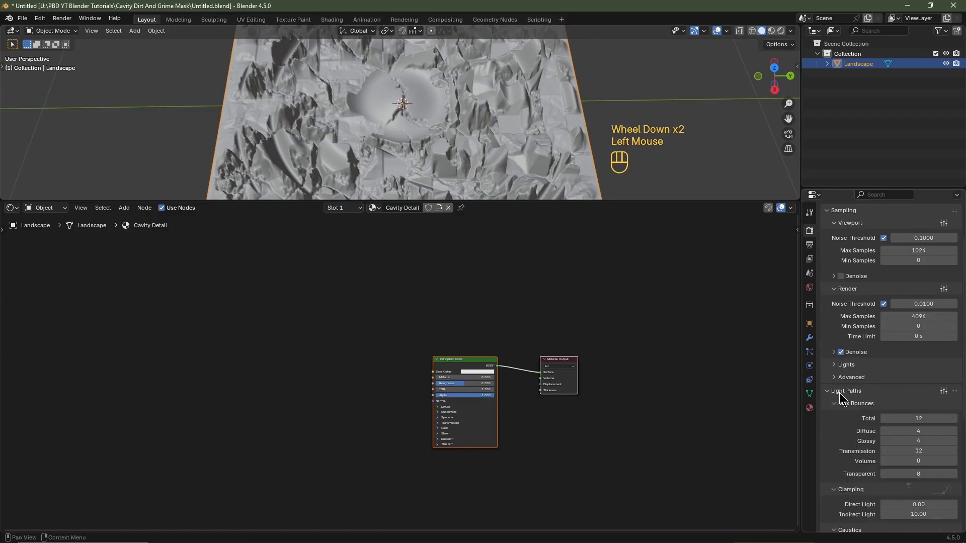
pyautogui.scroll(-3, 841, 395)
pyautogui.click(884, 418)
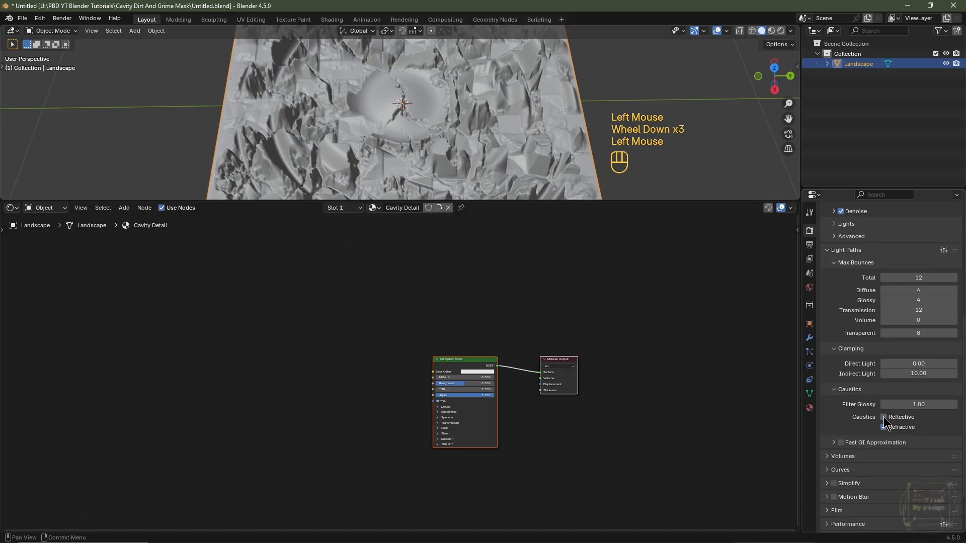
pyautogui.click(884, 428)
pyautogui.scroll(6, 875, 430)
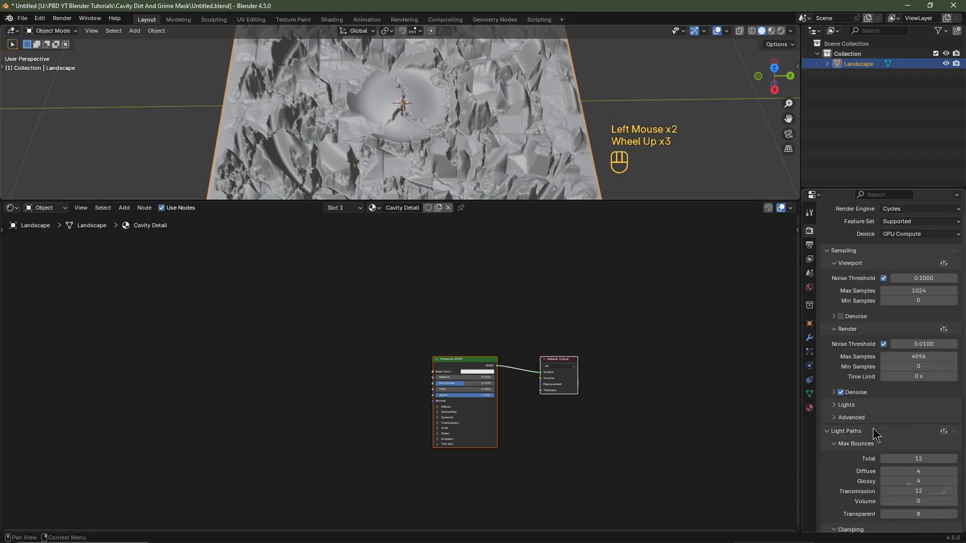
# Step: Set the world background's Strength to 0 and enlarge the 3D viewport
pyautogui.click(810, 288)
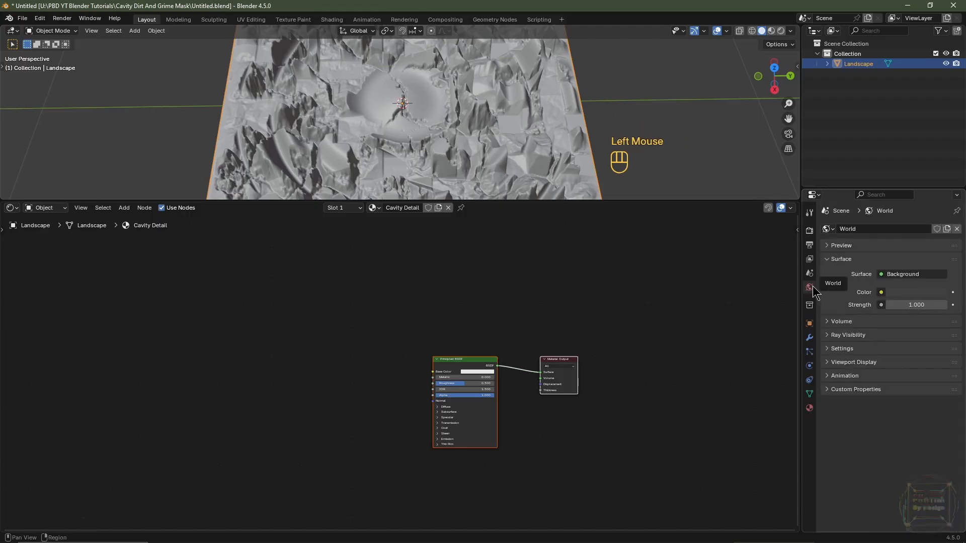
pyautogui.doubleClick(919, 305)
pyautogui.write('0')
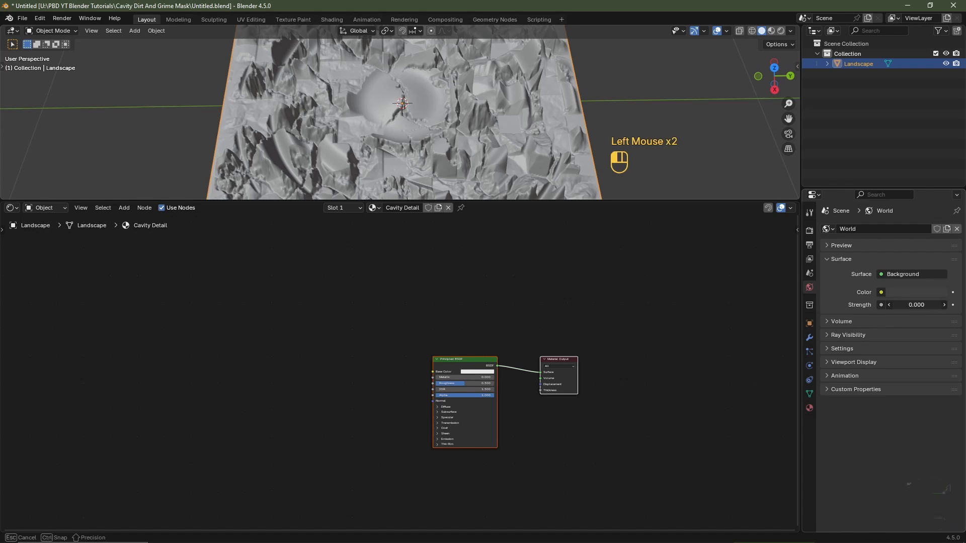
pyautogui.press('Return')
pyautogui.moveTo(579, 201); pyautogui.dragTo(575, 407)
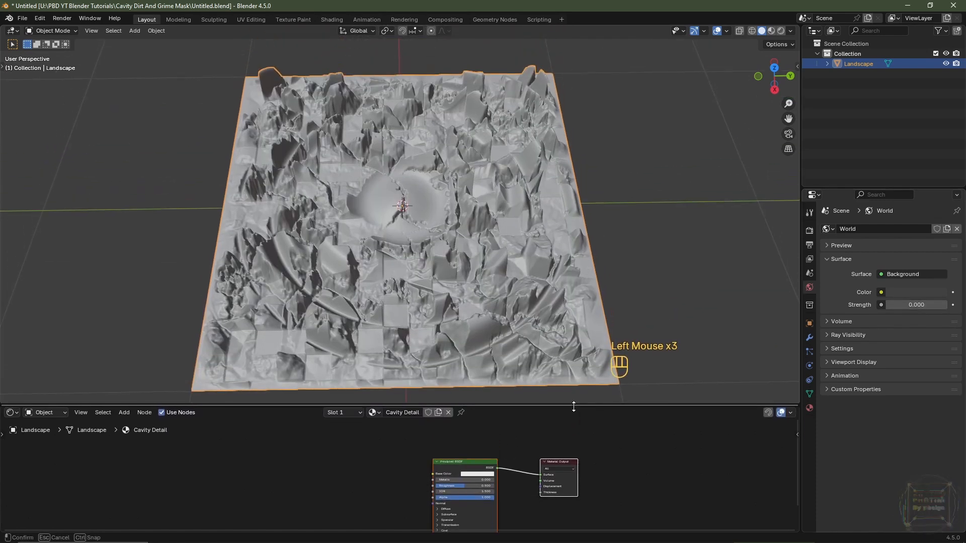
# Step: Check the landscape in rendered shading and return the viewport to solid shading
pyautogui.click(782, 30)
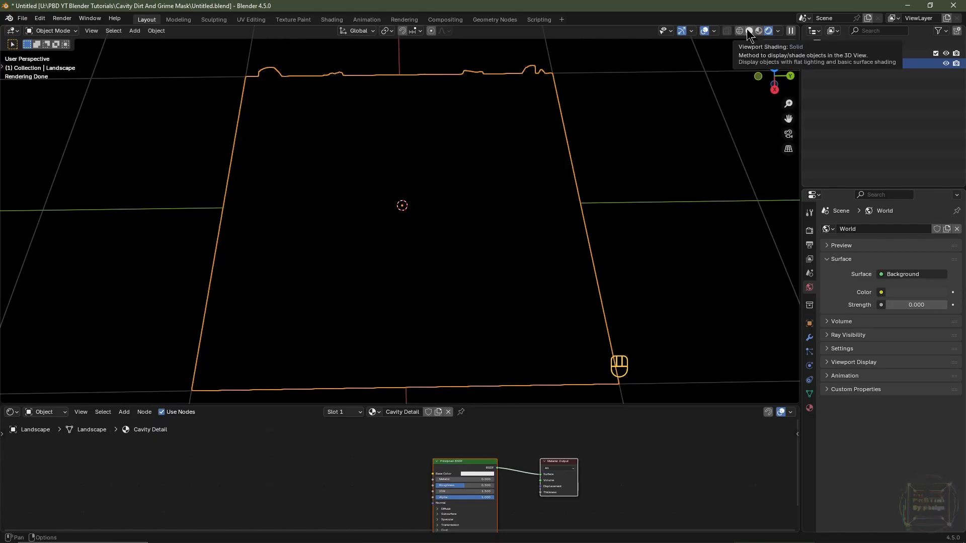
pyautogui.click(747, 29)
pyautogui.middleClick(404, 223)
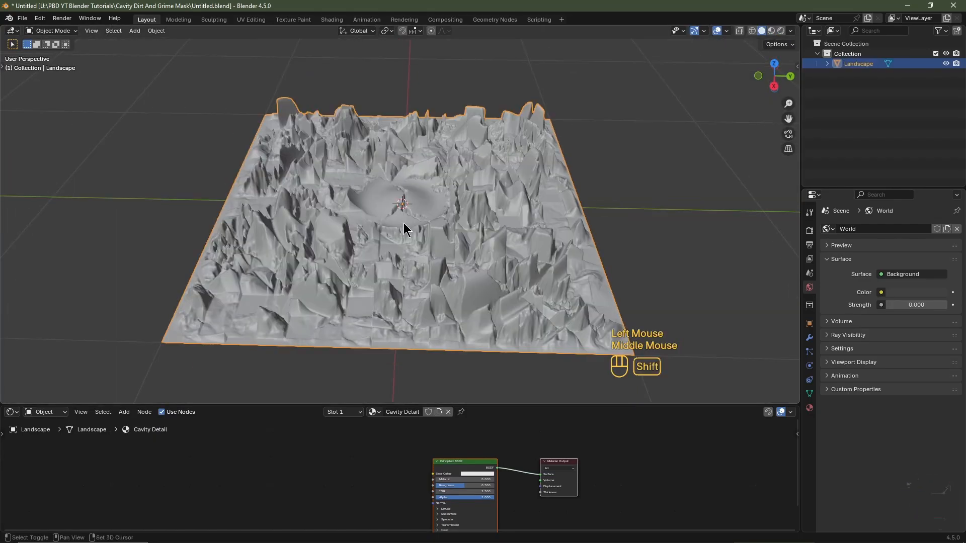
# Step: Add a Sun light to the scene at the world origin
pyautogui.hotkey('shift', 'a')
pyautogui.moveTo(408, 230)
pyautogui.moveTo(370, 355)
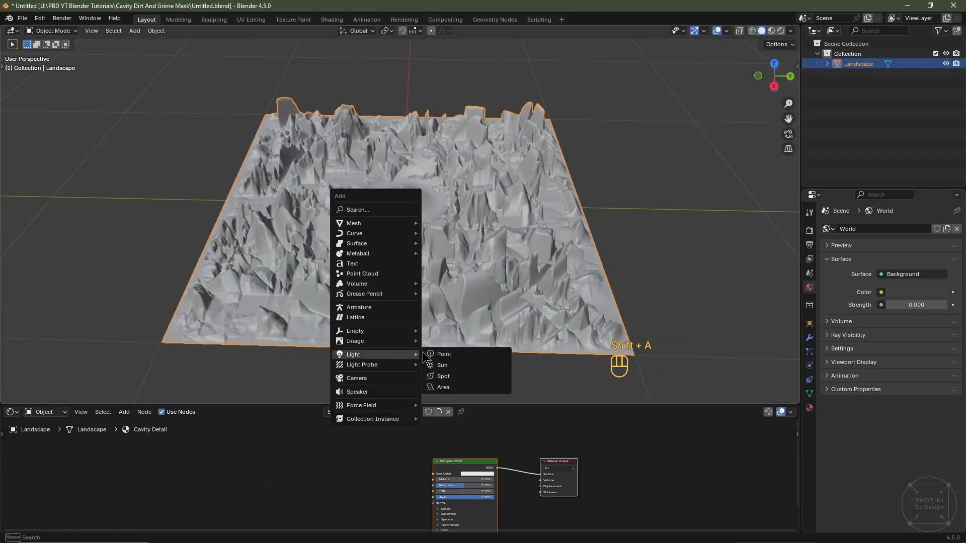
pyautogui.click(450, 365)
# Step: In front view, move the Sun light 2 m straight up along the Z axis
pyautogui.press('KP_1')
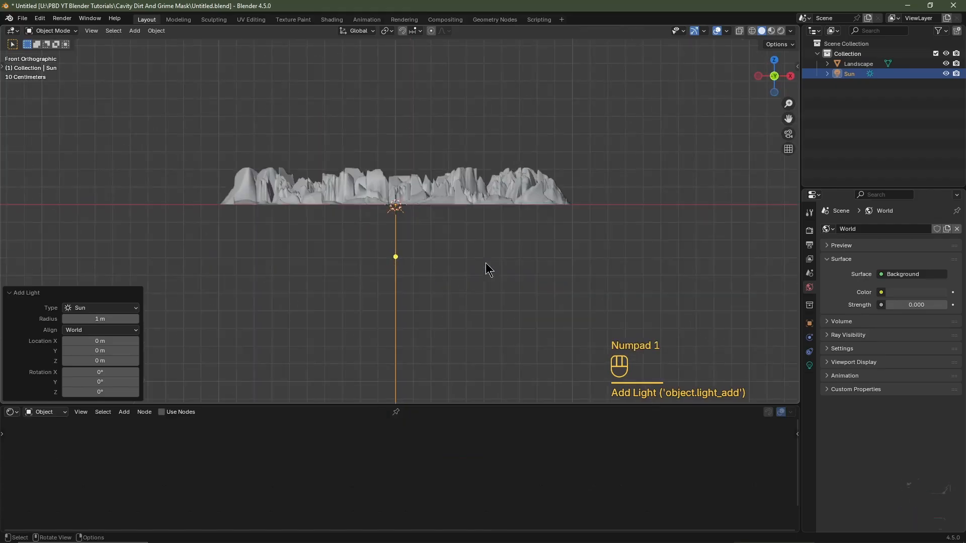
pyautogui.scroll(-1, 463, 286)
pyautogui.keyDown('shift'); pyautogui.moveTo(464, 286); pyautogui.dragTo(442, 327, button='middle'); pyautogui.keyUp('shift')
pyautogui.scroll(-2, 443, 328)
pyautogui.press('g')
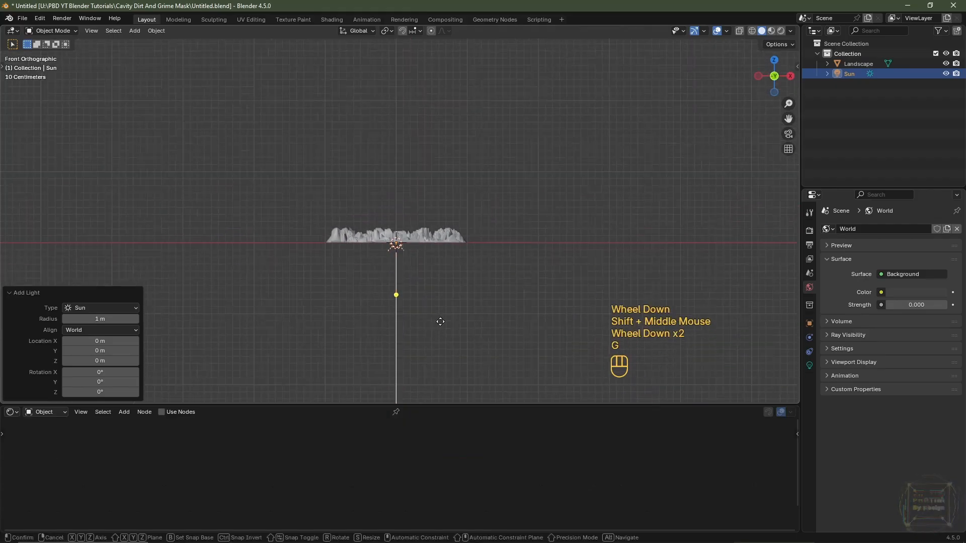
pyautogui.press('z')
pyautogui.press('ctrl')
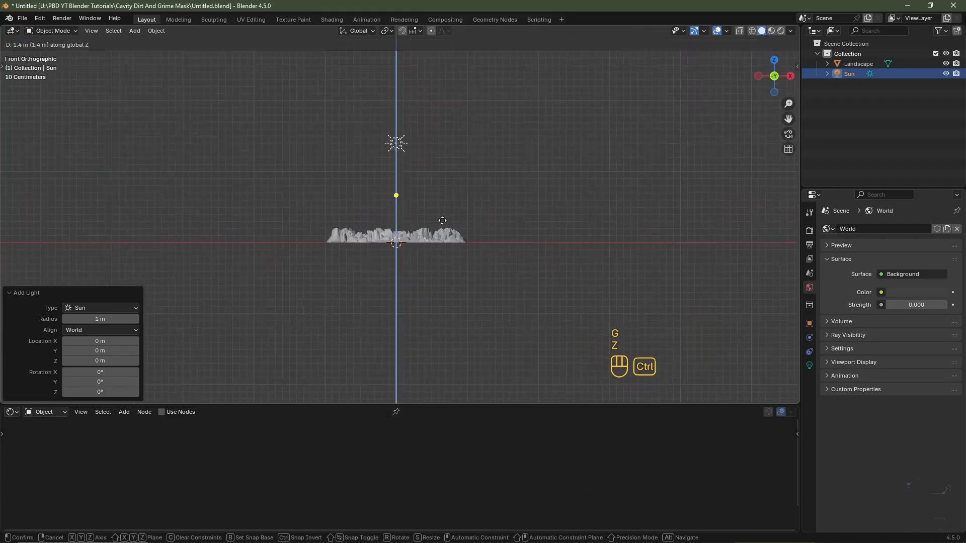
pyautogui.keyDown('ctrl'); pyautogui.click(443, 180); pyautogui.keyUp('ctrl')
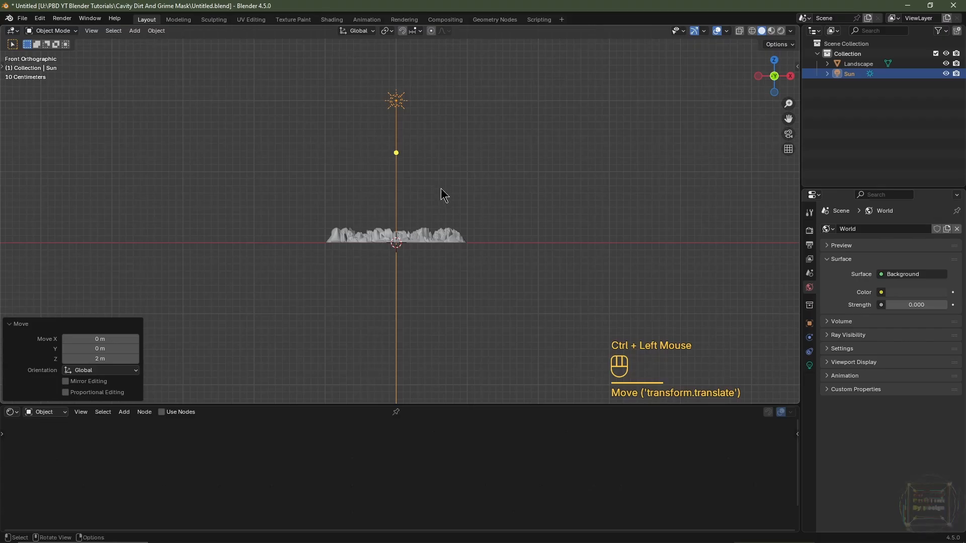
# Step: Show the landscape in rendered viewport shading from an angled perspective view
pyautogui.moveTo(441, 188); pyautogui.dragTo(504, 226, button='middle')
pyautogui.scroll(2, 498, 232)
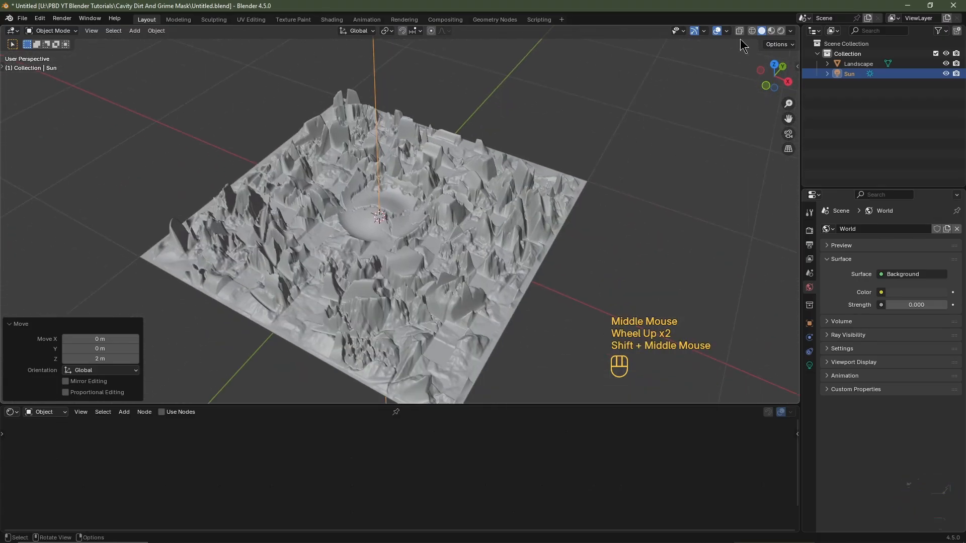
pyautogui.click(781, 31)
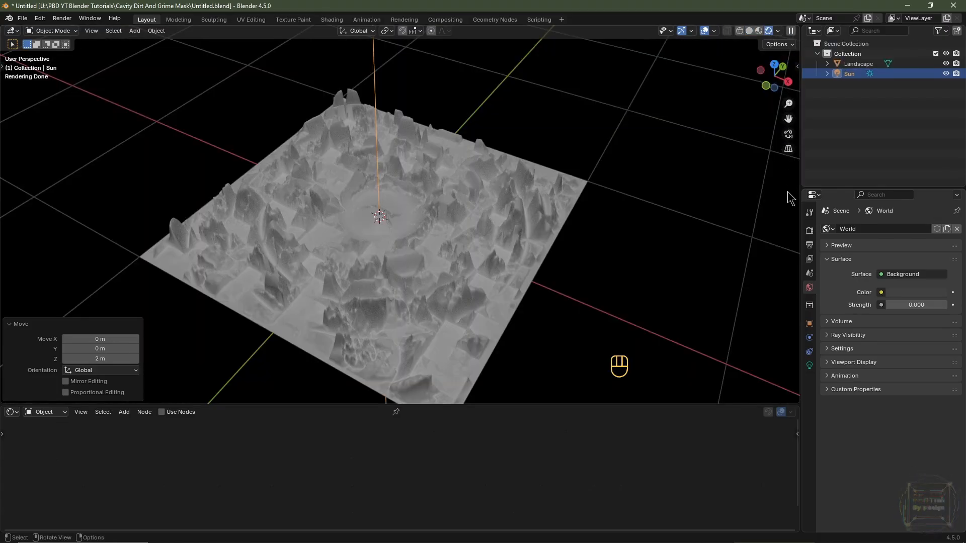
# Step: Set the Sun light's Strength to 5 and its Angle to 180°
pyautogui.click(809, 366)
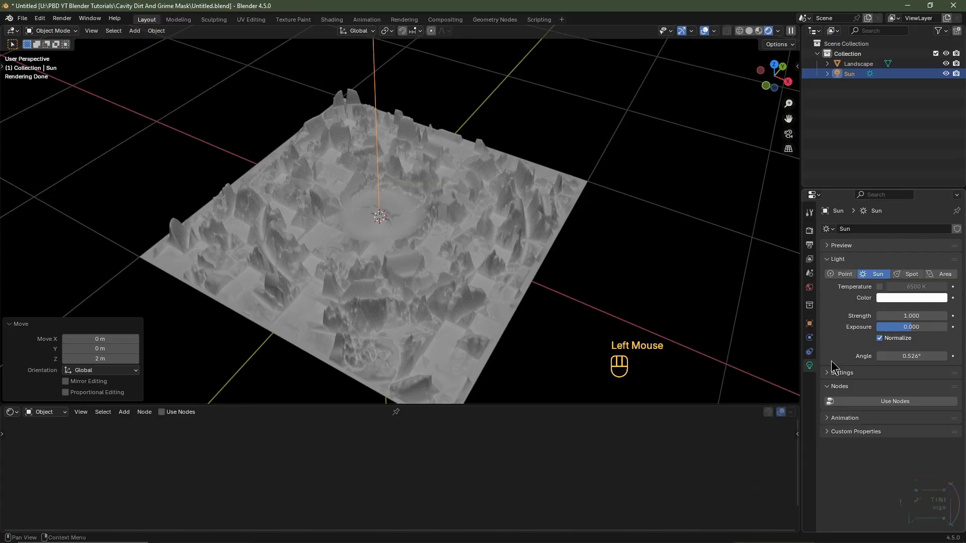
pyautogui.doubleClick(910, 315)
pyautogui.press('Return')
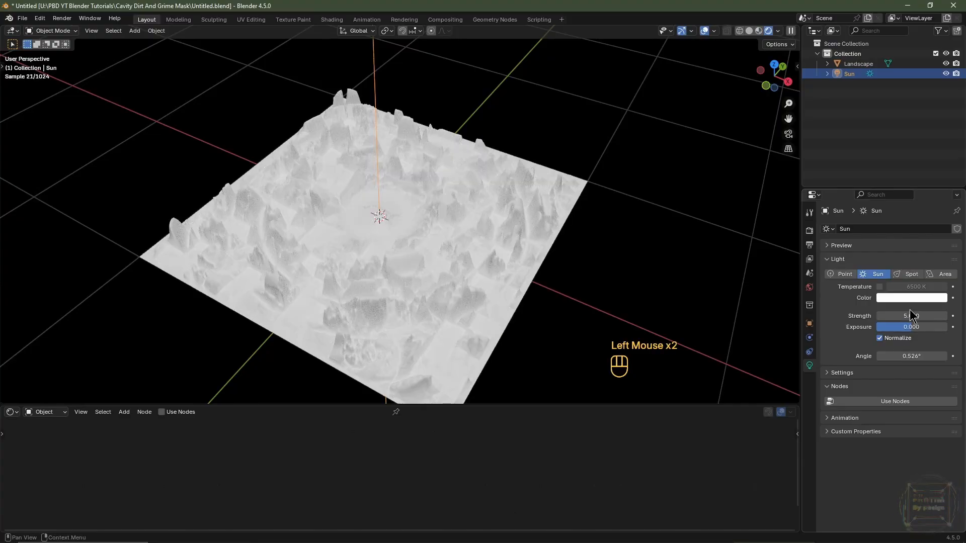
pyautogui.moveTo(911, 355); pyautogui.dragTo(956, 356)
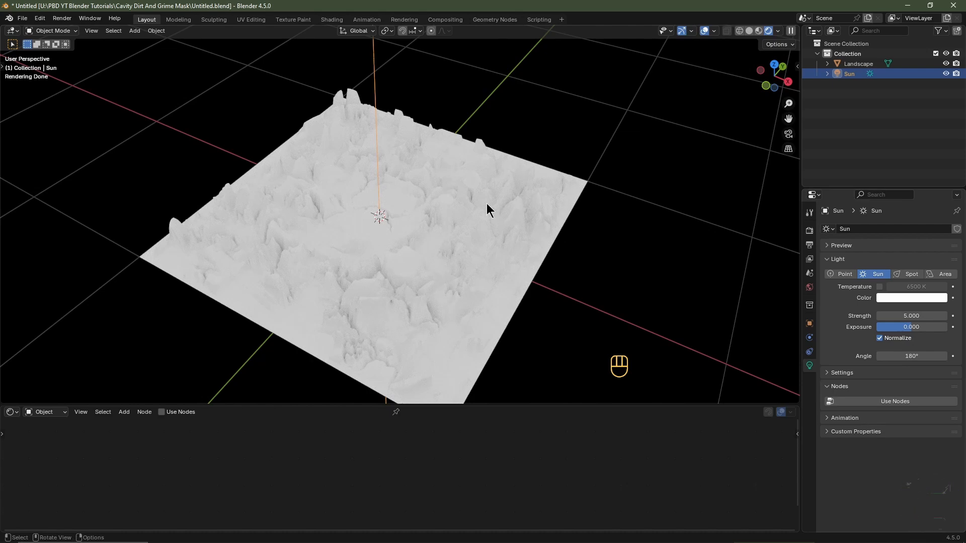
# Step: Add a second Sun light to the scene at the world origin
pyautogui.hotkey('shift', 'a')
pyautogui.moveTo(391, 204)
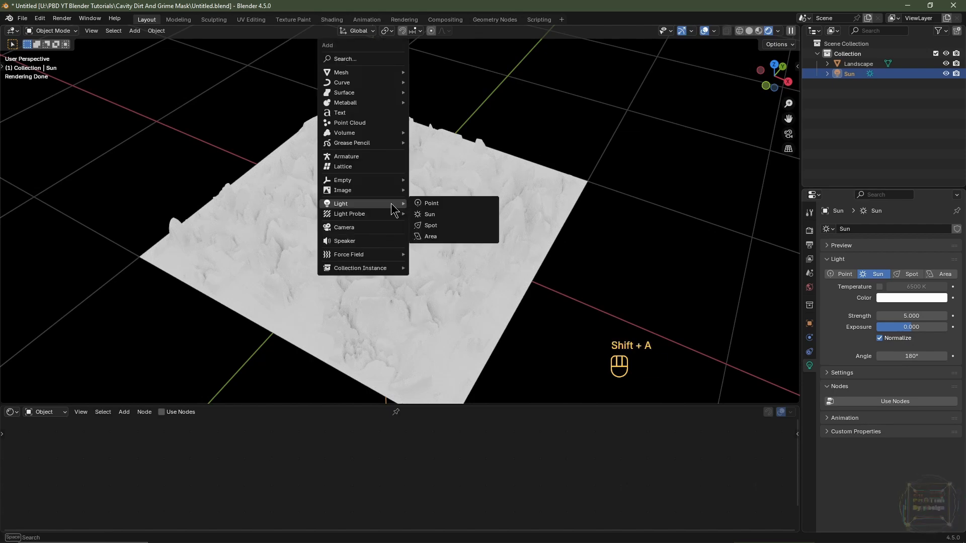
pyautogui.click(438, 217)
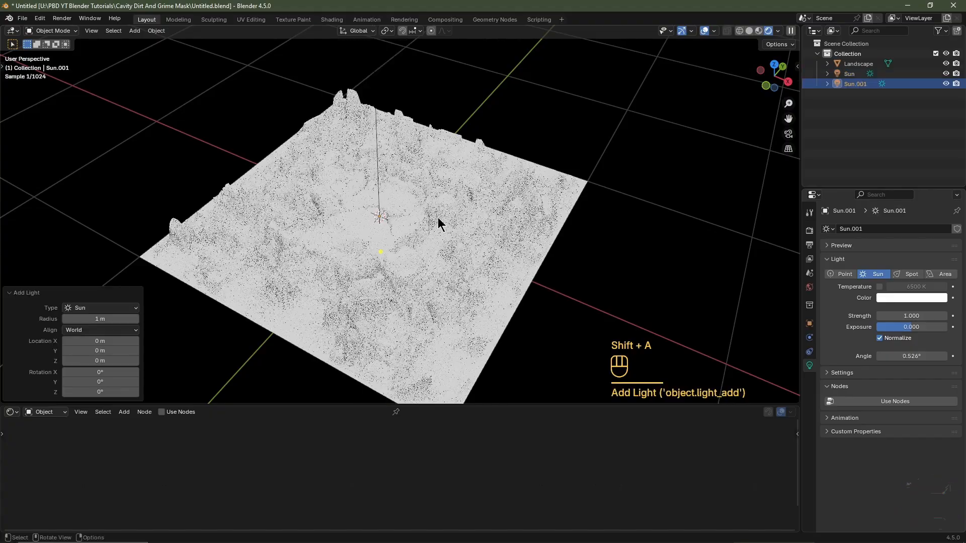
# Step: In right view, move the second Sun light 1 m straight up along the Z axis
pyautogui.press('KP_3')
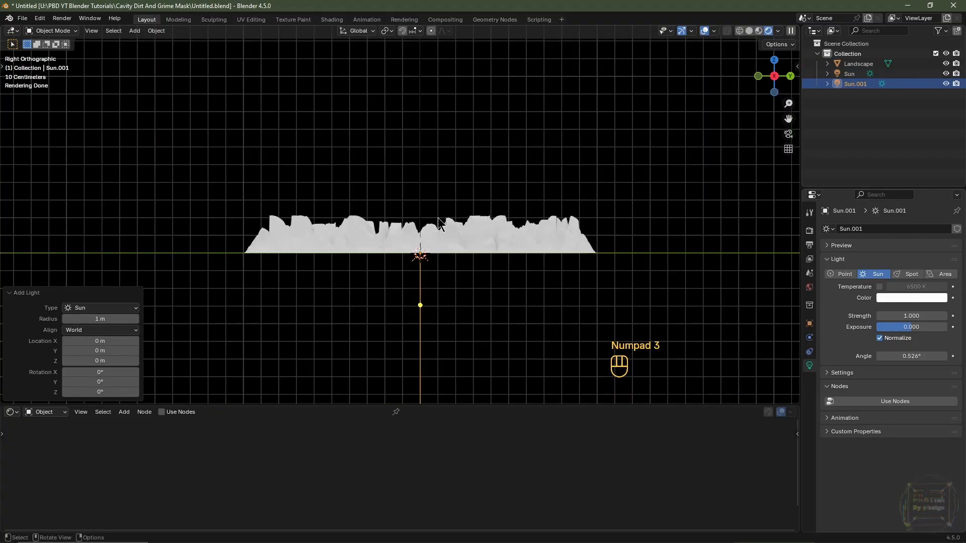
pyautogui.scroll(-3, 439, 223)
pyautogui.keyDown('shift'); pyautogui.moveTo(439, 224); pyautogui.dragTo(433, 278, button='middle'); pyautogui.keyUp('shift')
pyautogui.press('g')
pyautogui.press('z')
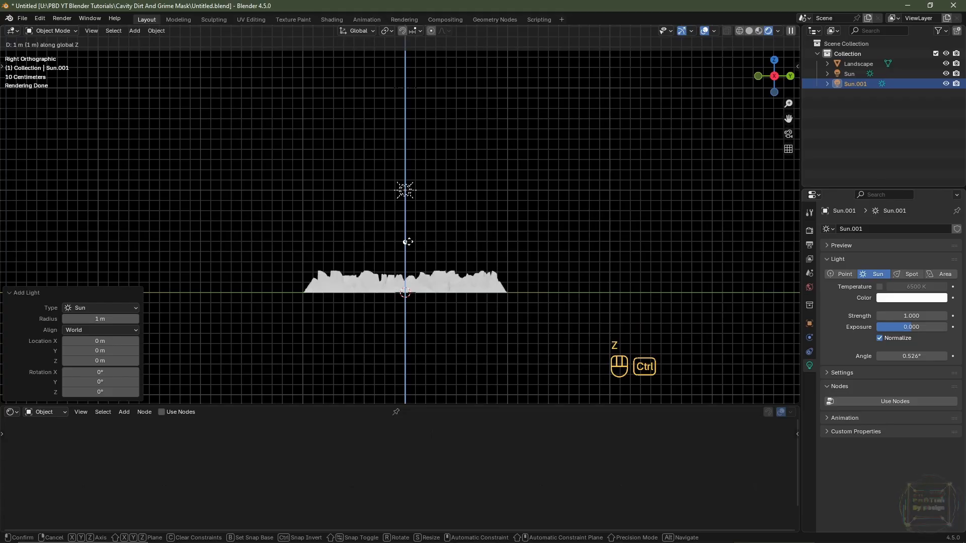
pyautogui.keyDown('ctrl'); pyautogui.click(408, 242); pyautogui.keyUp('ctrl')
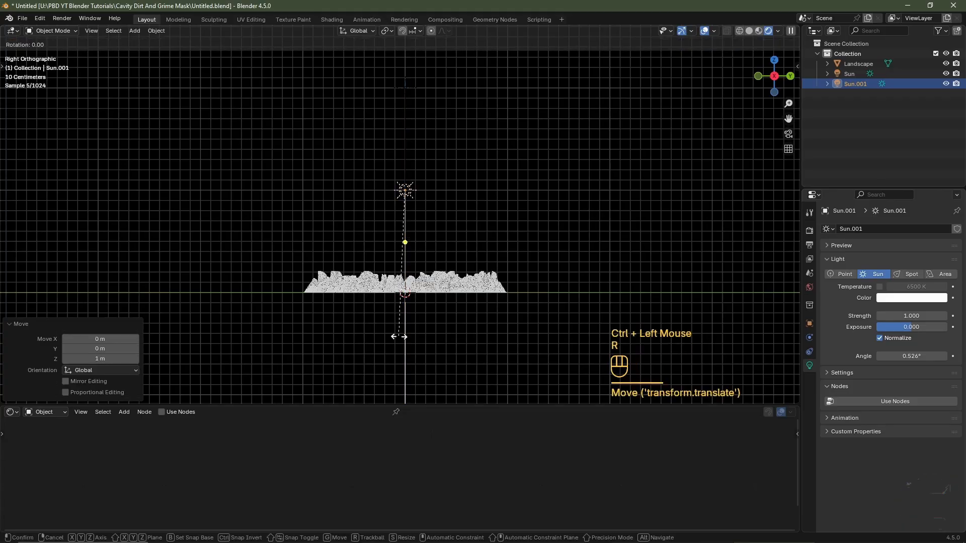
# Step: Rotate the second Sun light by -45° in right view and by -45° in top view so it shines diagonally
pyautogui.press('r')
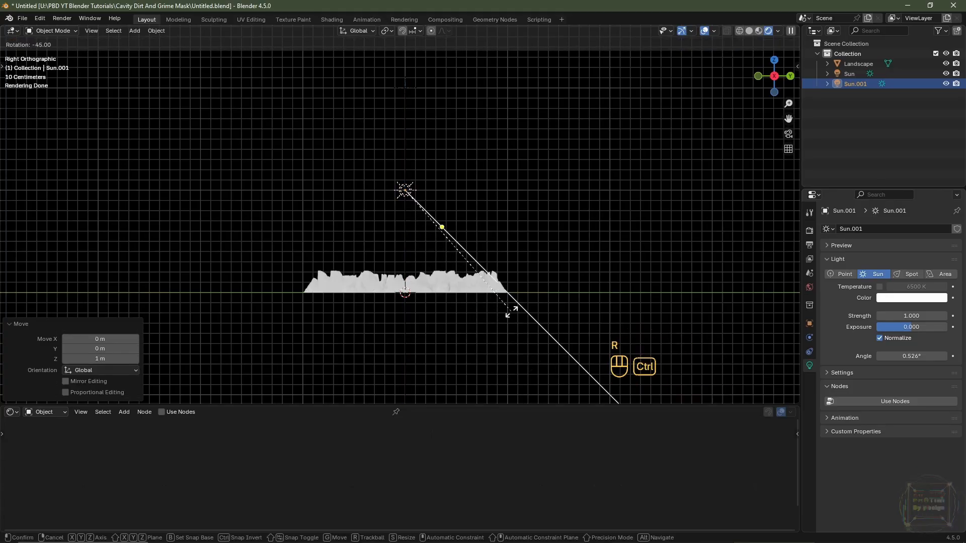
pyautogui.keyDown('ctrl'); pyautogui.click(511, 312); pyautogui.keyUp('ctrl')
pyautogui.press('KP_7')
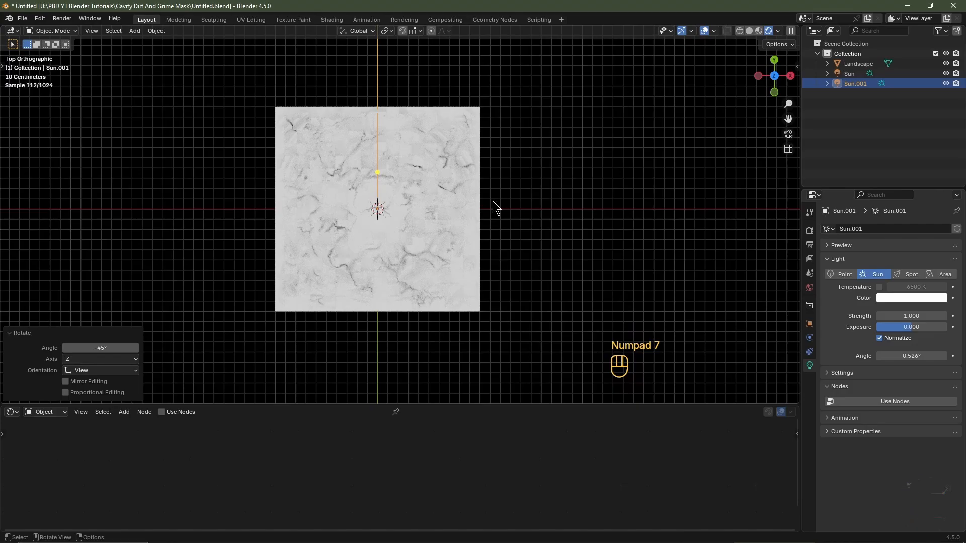
pyautogui.press('r')
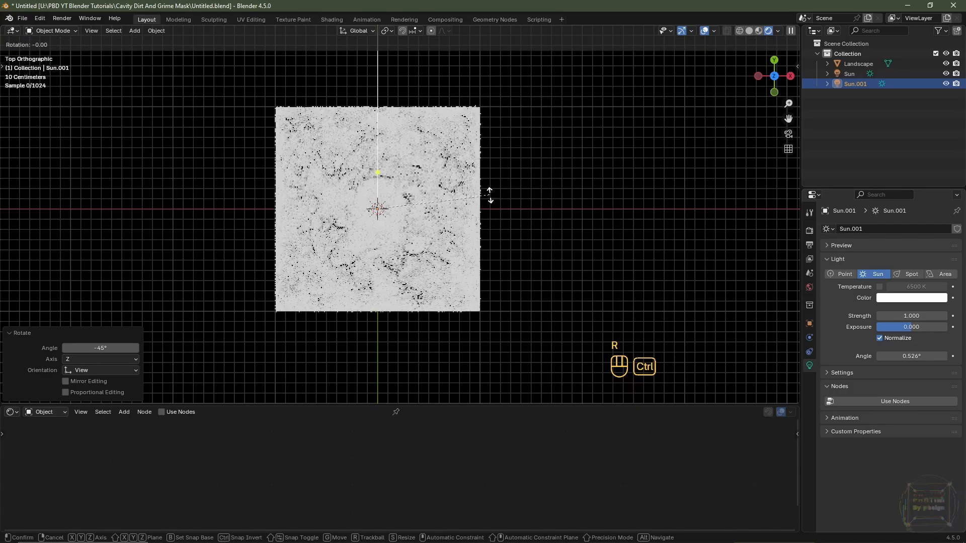
pyautogui.keyDown('ctrl'); pyautogui.click(401, 180); pyautogui.keyUp('ctrl')
pyautogui.moveTo(416, 277); pyautogui.dragTo(366, 214, button='middle')
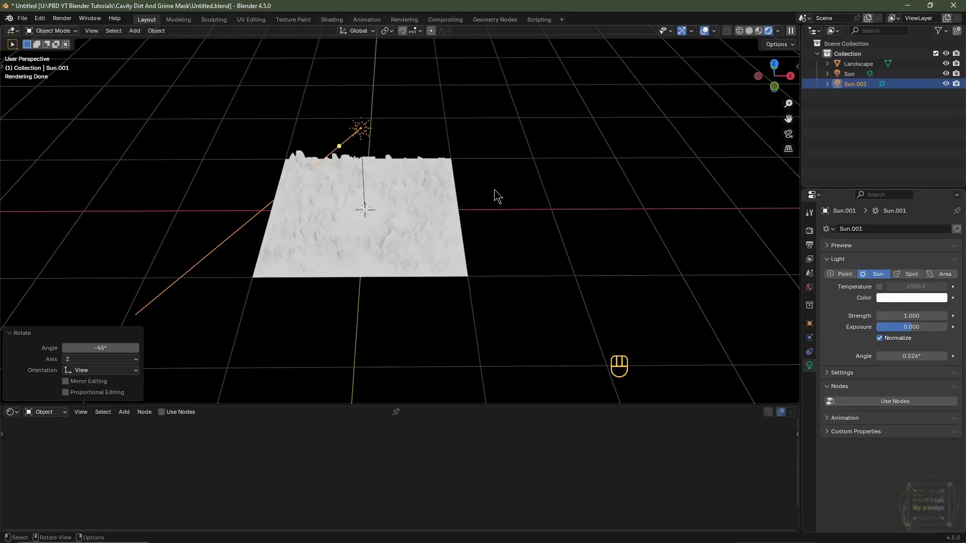
# Step: Hide the second Sun light and tint the first Sun's Color light blue, #8EC5FF
pyautogui.click(946, 84)
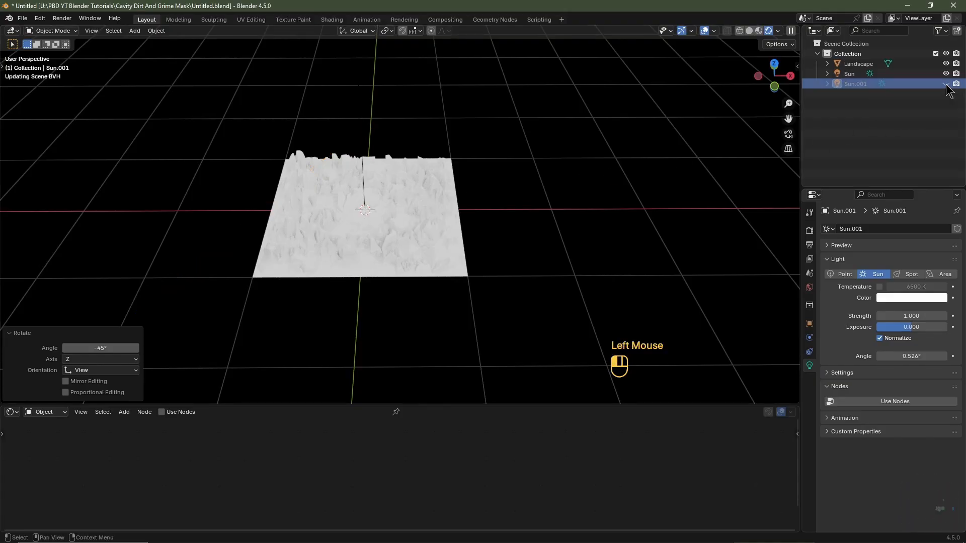
pyautogui.click(851, 77)
pyautogui.click(905, 298)
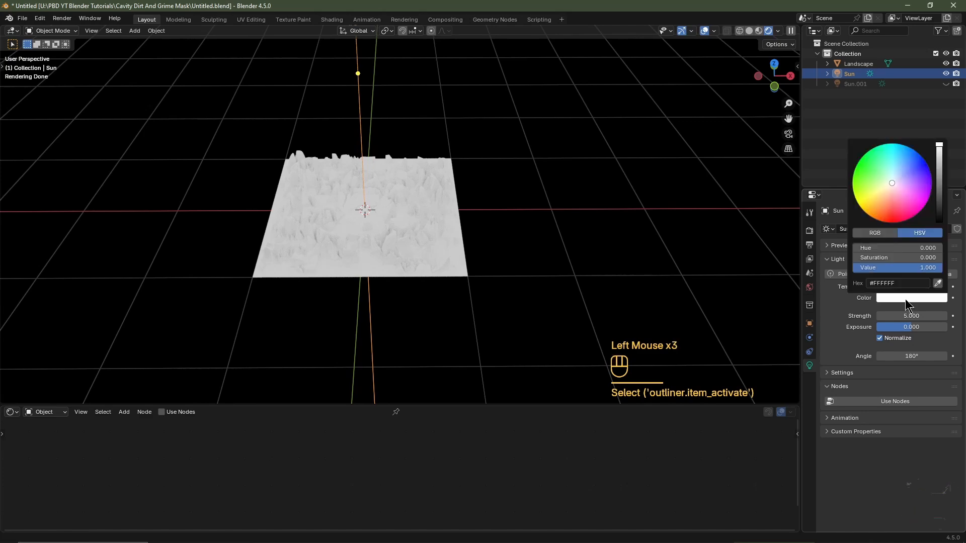
pyautogui.moveTo(901, 177); pyautogui.dragTo(901, 168)
# Step: Set the first Sun's Strength to 1 and reduce its Color saturation to about 0.54
pyautogui.click(894, 315)
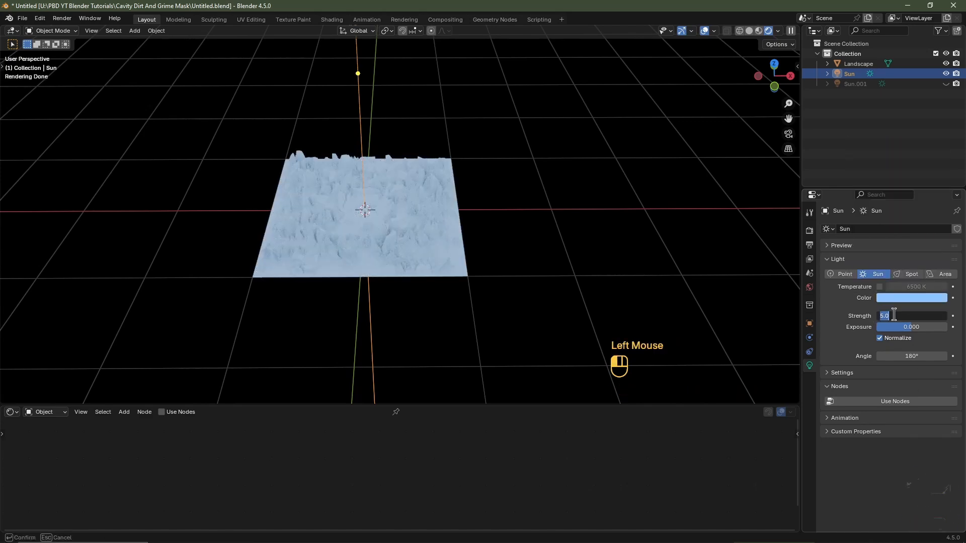
pyautogui.write('1')
pyautogui.press('Return')
pyautogui.scroll(2, 503, 216)
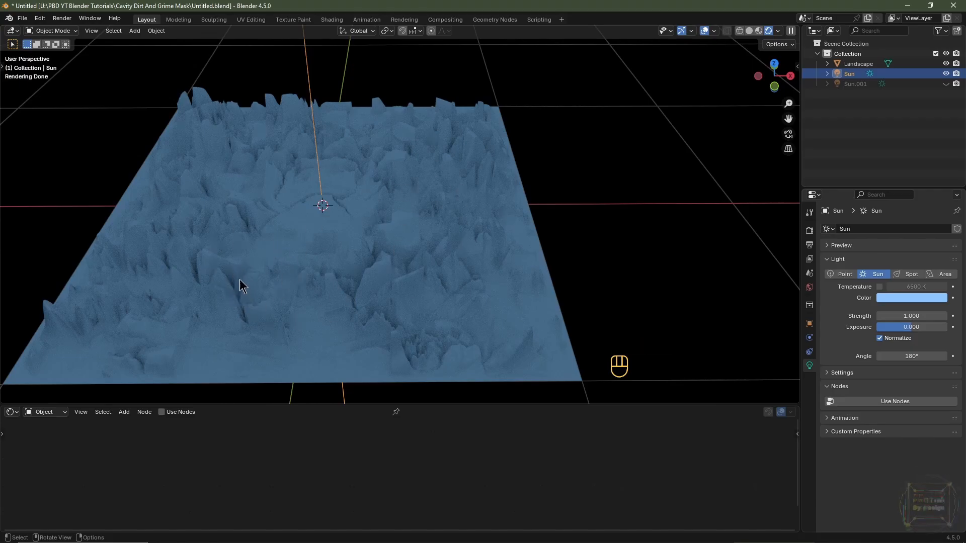
pyautogui.click(904, 296)
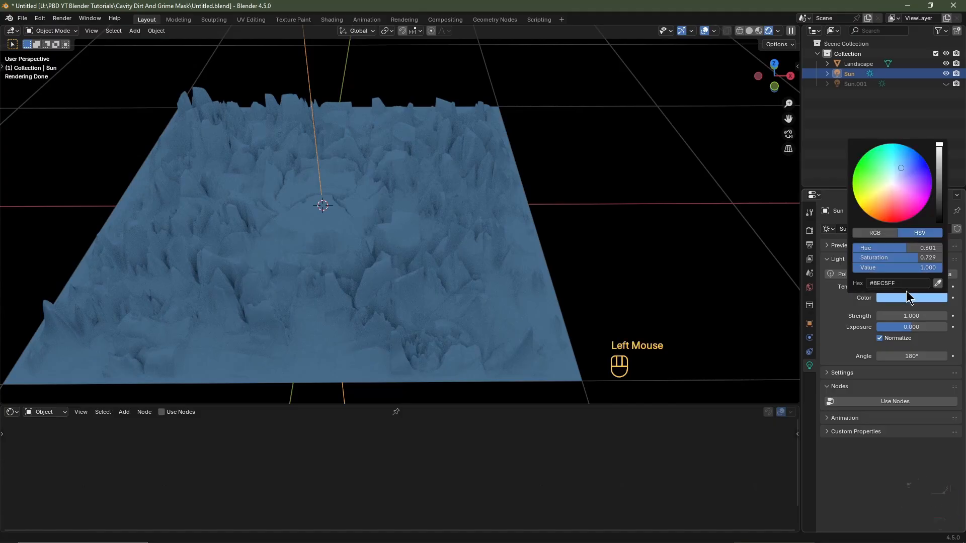
pyautogui.moveTo(924, 258); pyautogui.dragTo(907, 257)
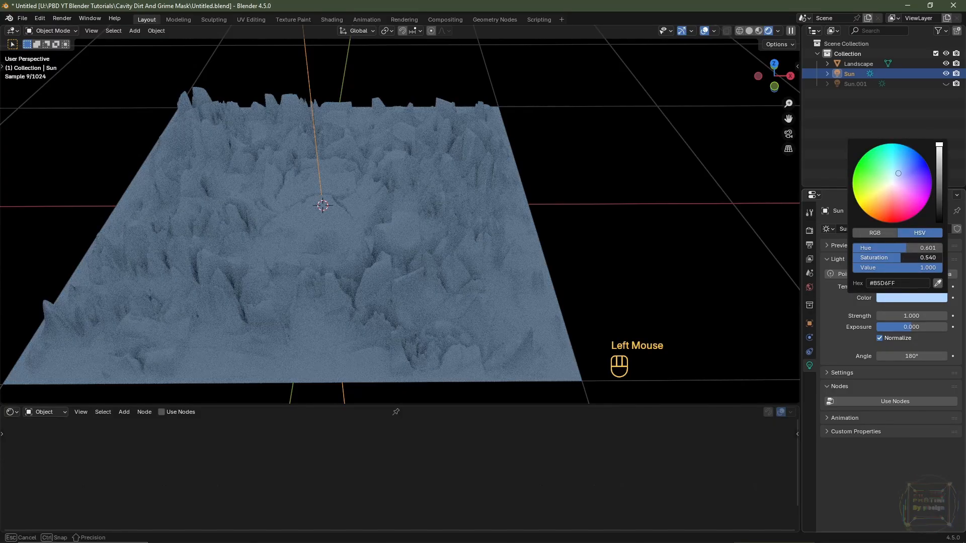
# Step: Unhide the second Sun light and give it a warm cream Color, #FFF5D6
pyautogui.click(947, 84)
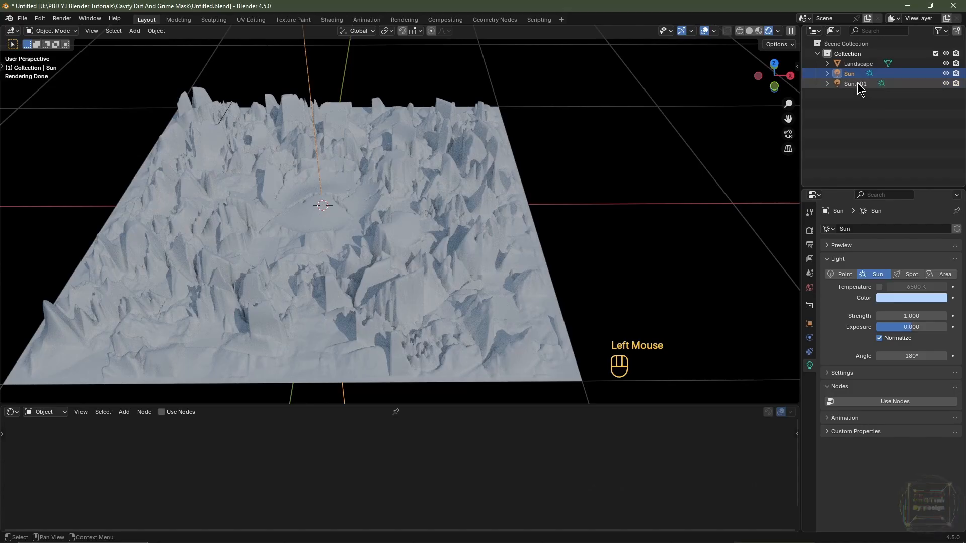
pyautogui.click(857, 85)
pyautogui.click(891, 298)
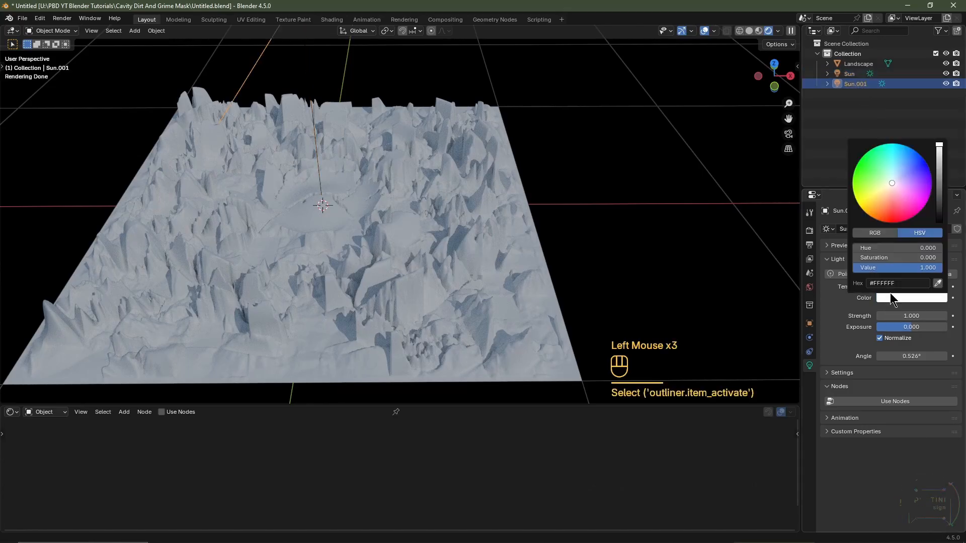
pyautogui.click(887, 187)
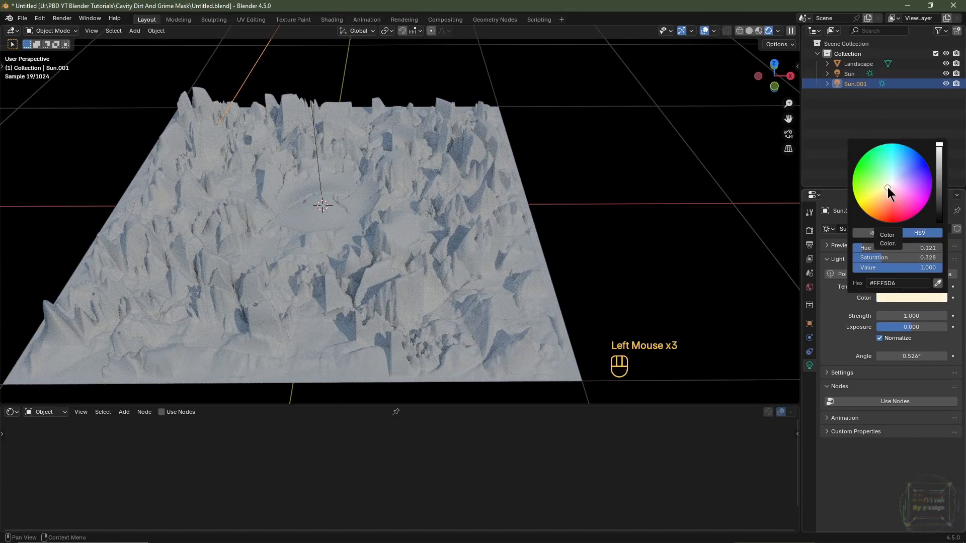
# Step: Set the second Sun light's Strength to 2
pyautogui.click(906, 315)
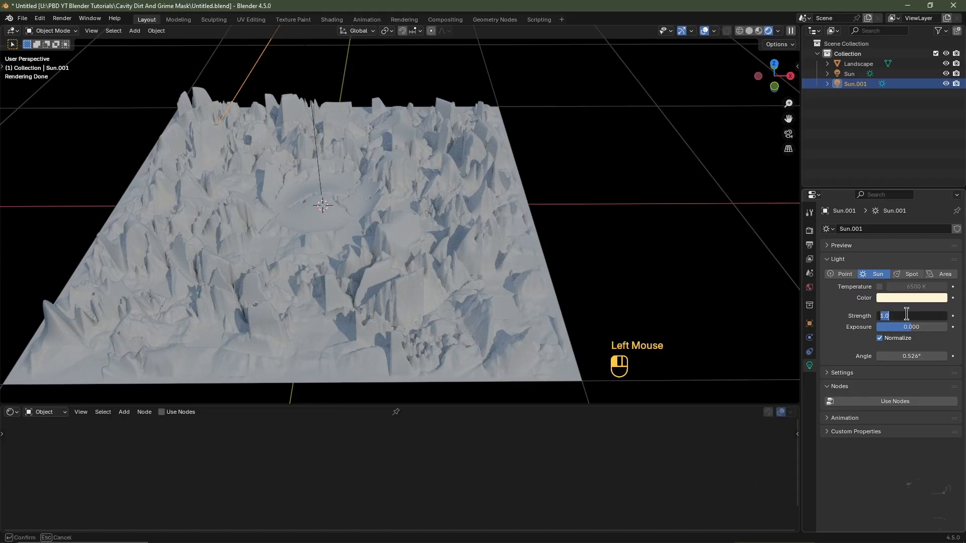
pyautogui.write('2')
pyautogui.press('Return')
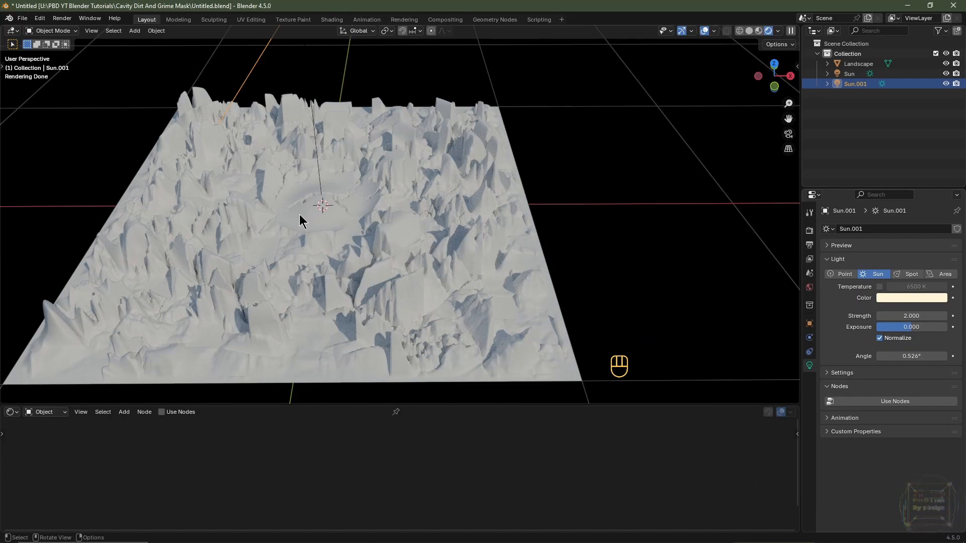
# Step: Rename the landscape object to Cavity Detail
pyautogui.click(300, 216)
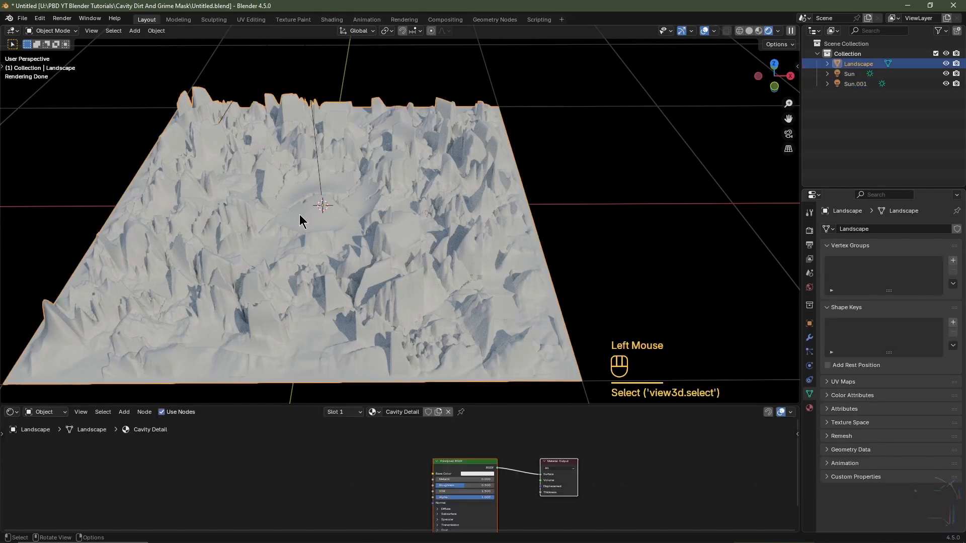
pyautogui.doubleClick(872, 63)
pyautogui.write('Cavity Detail')
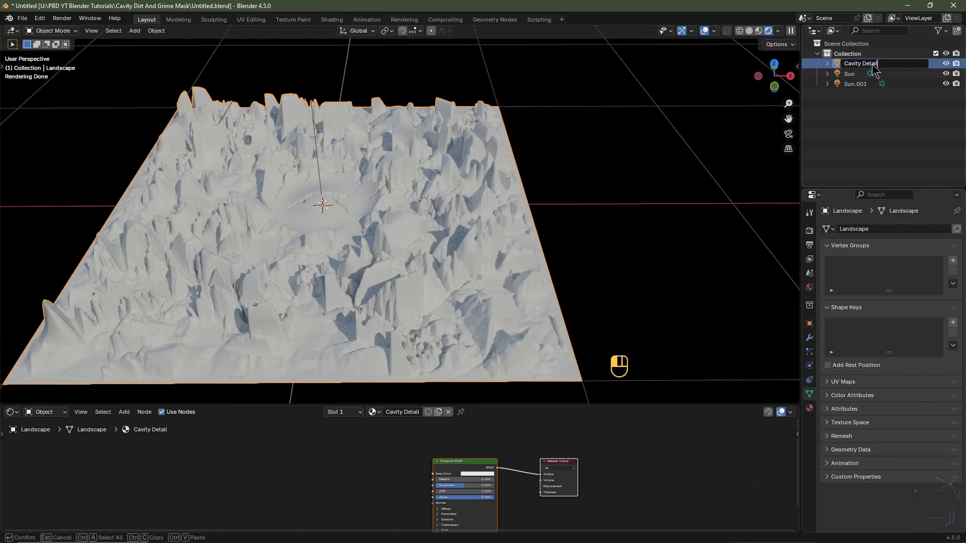
pyautogui.press('Return')
# Step: Enlarge the shader editor and duplicate the Principled BSDF node, placing the copy above the original
pyautogui.moveTo(526, 404); pyautogui.dragTo(530, 155)
pyautogui.moveTo(475, 338); pyautogui.dragTo(475, 402, button='middle')
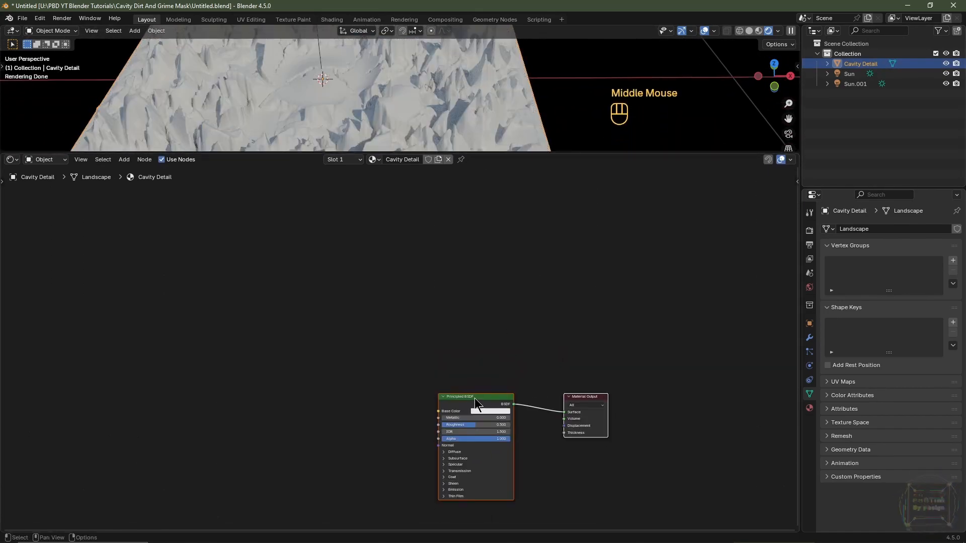
pyautogui.click(476, 402)
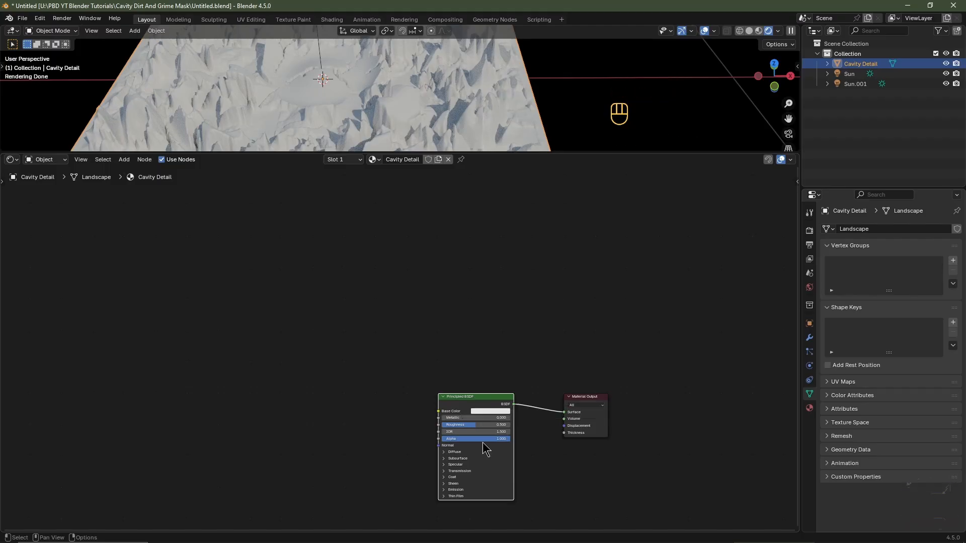
pyautogui.hotkey('shift', 'd')
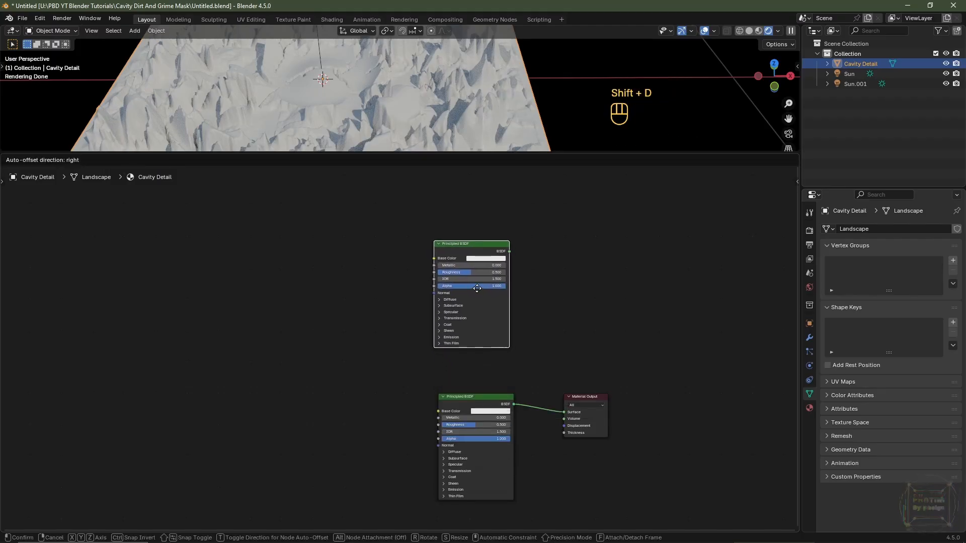
pyautogui.click(481, 286)
# Step: Add a Mix Shader node beside the two Principled BSDF nodes and shift the Material Output to make room
pyautogui.hotkey('shift', 'a')
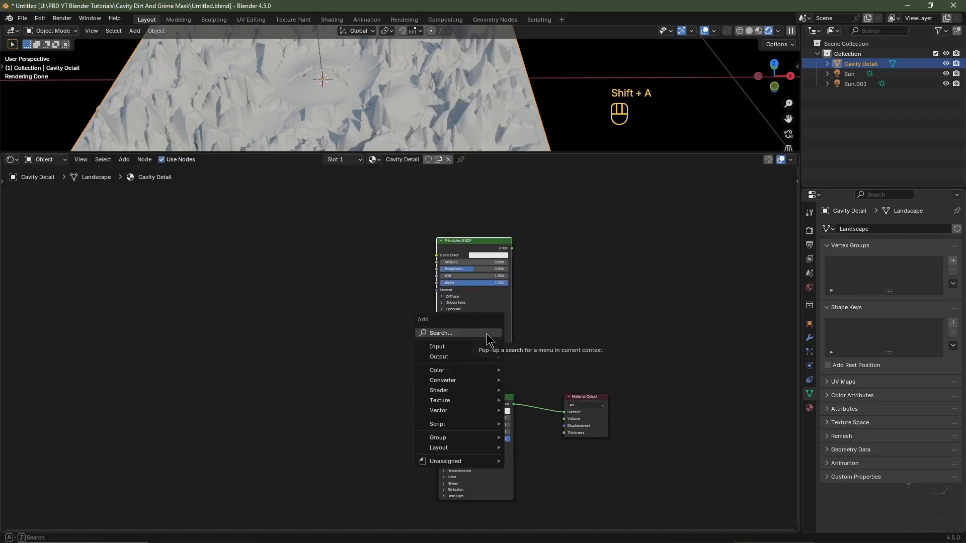
pyautogui.moveTo(468, 391)
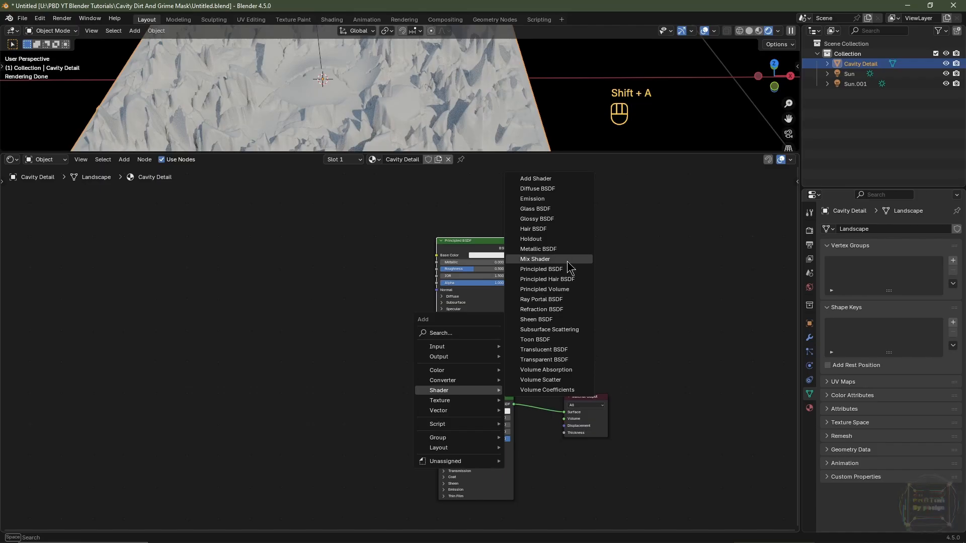
pyautogui.click(535, 259)
pyautogui.click(537, 351)
pyautogui.moveTo(592, 400); pyautogui.dragTo(610, 375)
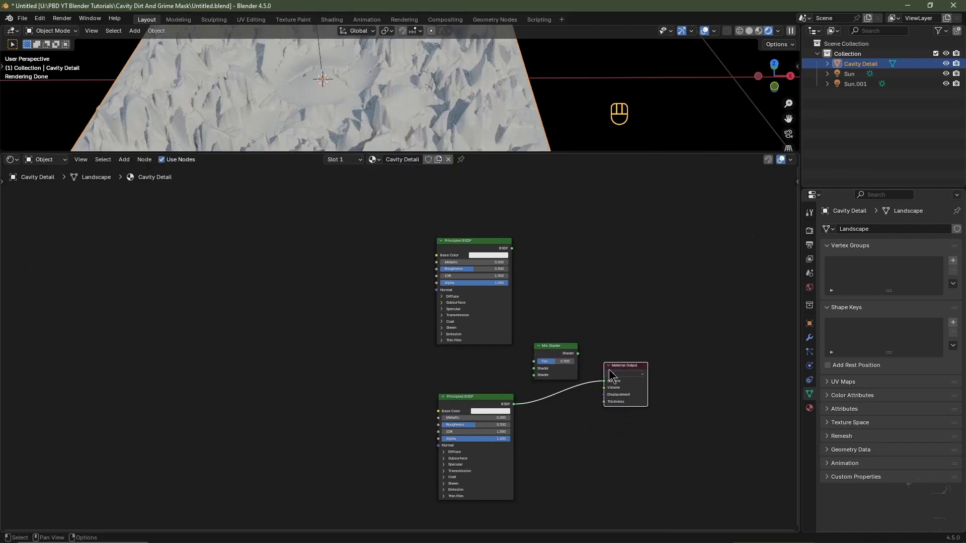
# Step: Link the upper and lower Principled BSDF nodes into the Mix Shader's two inputs, and its output to the Material Output's Surface
pyautogui.moveTo(511, 248); pyautogui.dragTo(534, 369)
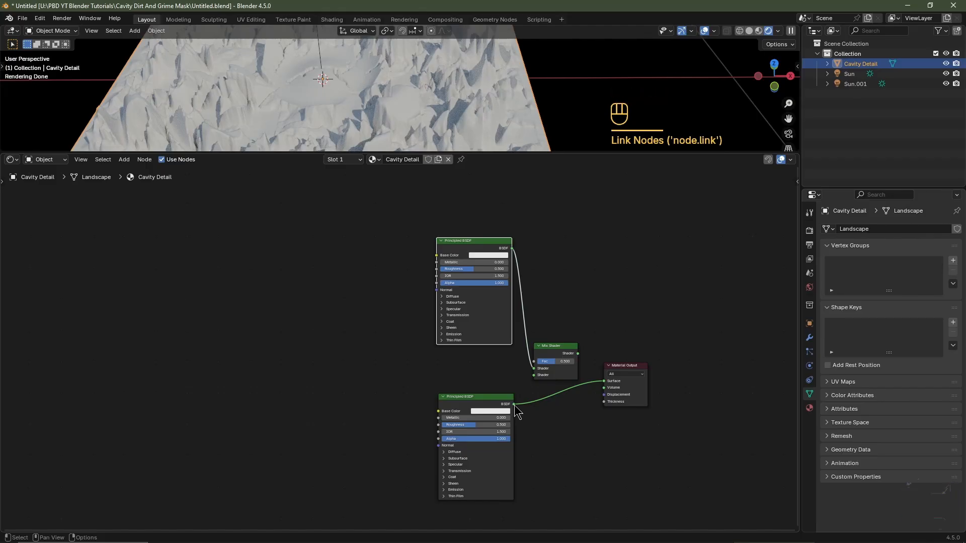
pyautogui.moveTo(514, 404); pyautogui.dragTo(534, 381)
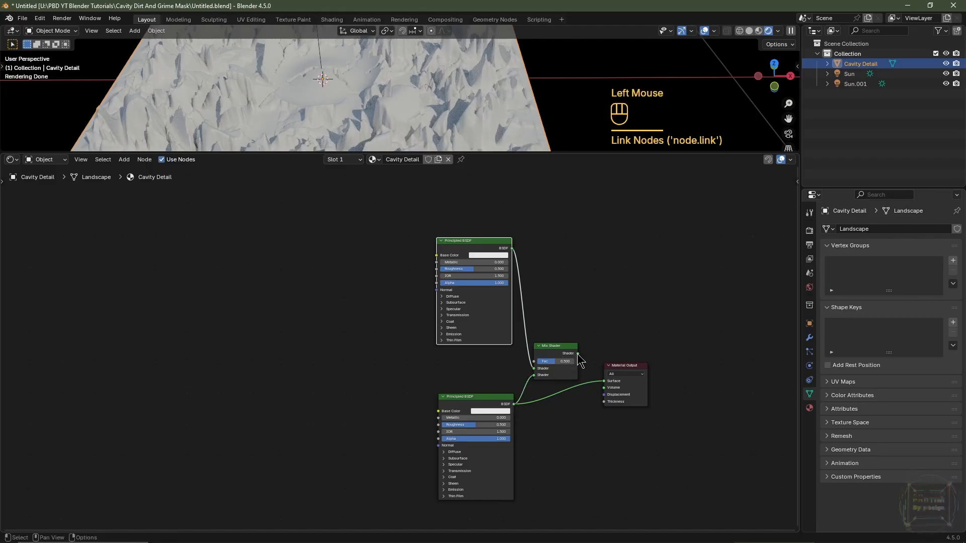
pyautogui.rightClick(578, 354)
pyautogui.moveTo(578, 354); pyautogui.dragTo(604, 381)
pyautogui.click(611, 372)
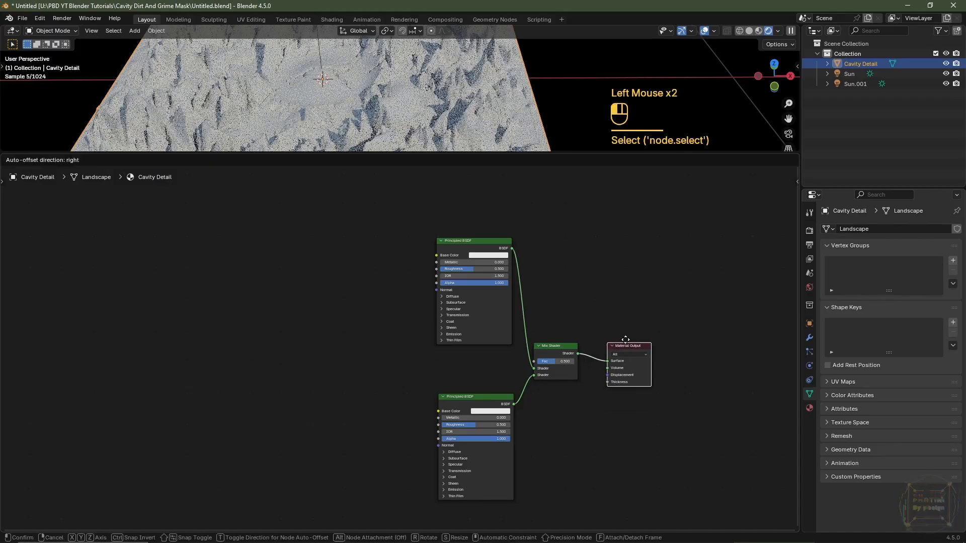
# Step: Set the upper Principled BSDF's Base Color to black
pyautogui.scroll(2, 554, 274)
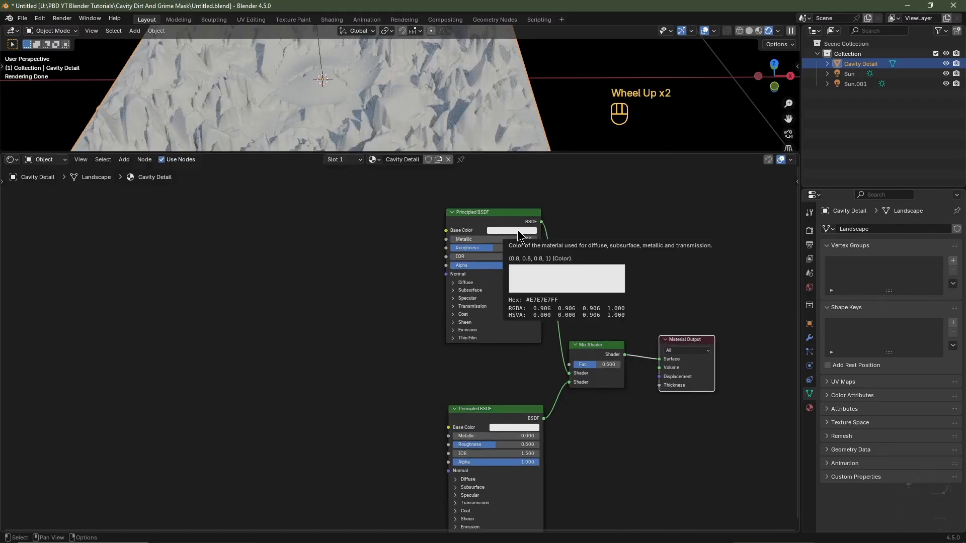
pyautogui.click(517, 230)
pyautogui.scroll(-11, 517, 229)
pyautogui.scroll(-5, 518, 230)
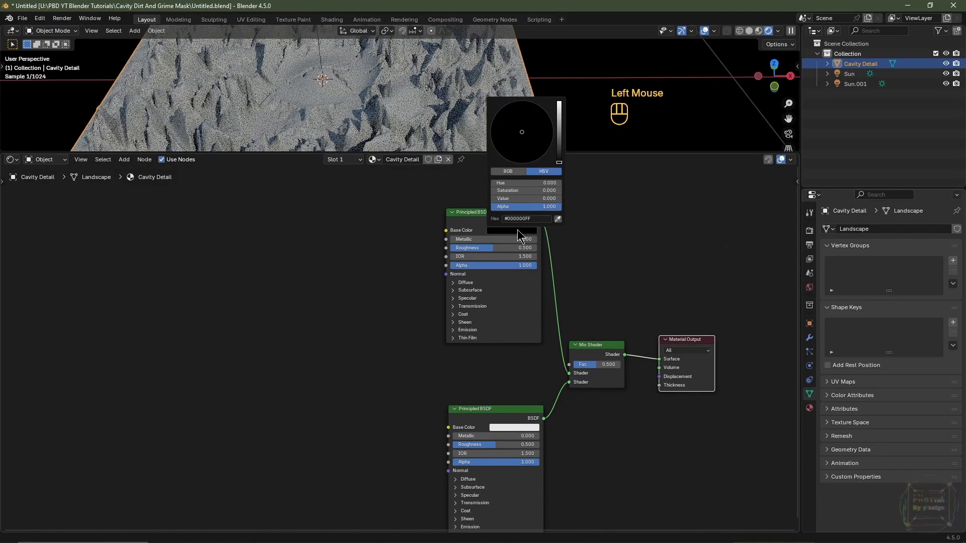
# Step: Enclose the upper, black Principled BSDF node in a frame labelled "Cavity Shader"
pyautogui.click(498, 224)
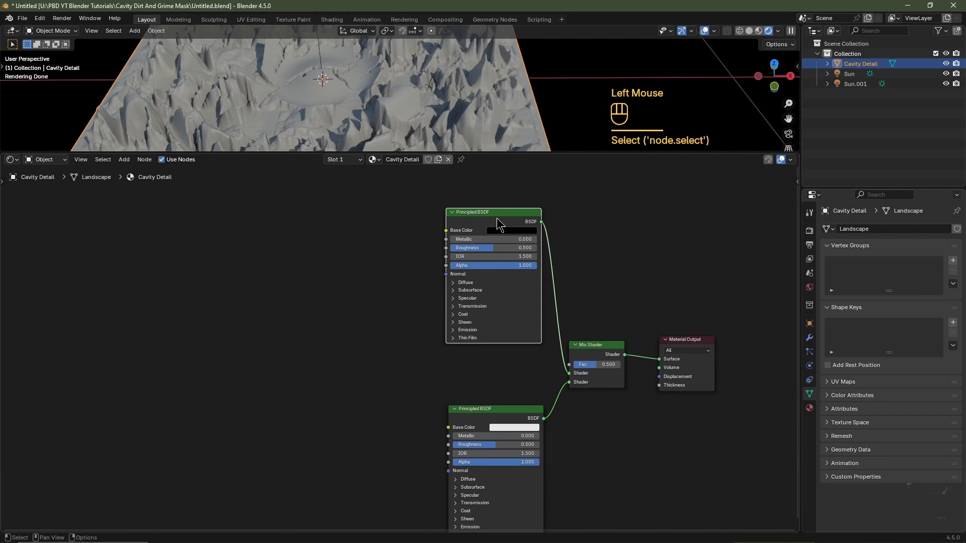
pyautogui.press('f')
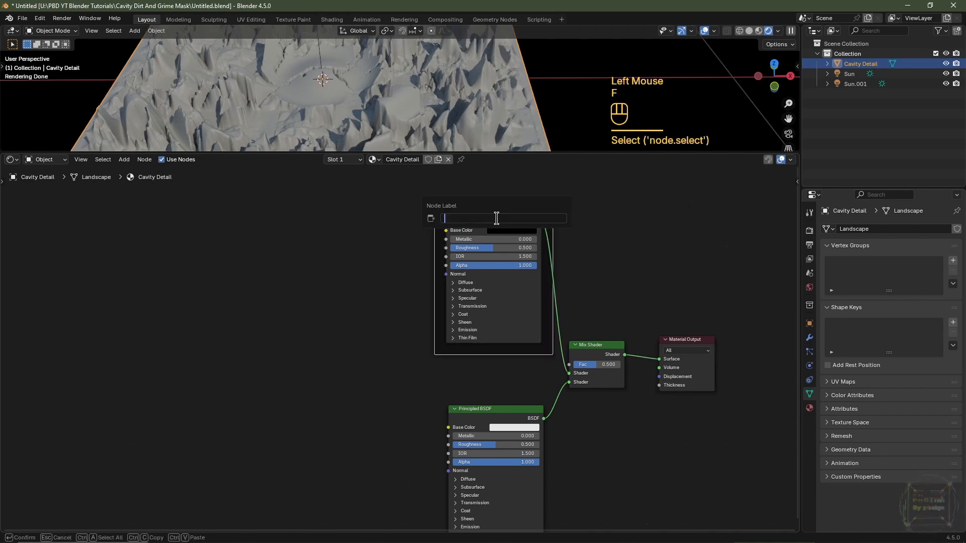
pyautogui.write('Cavity Shader')
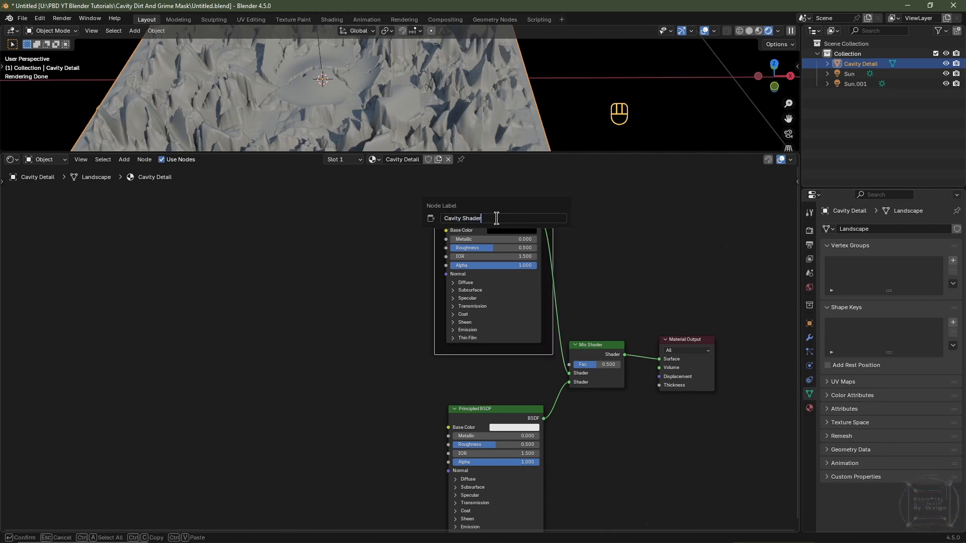
pyautogui.press('Return')
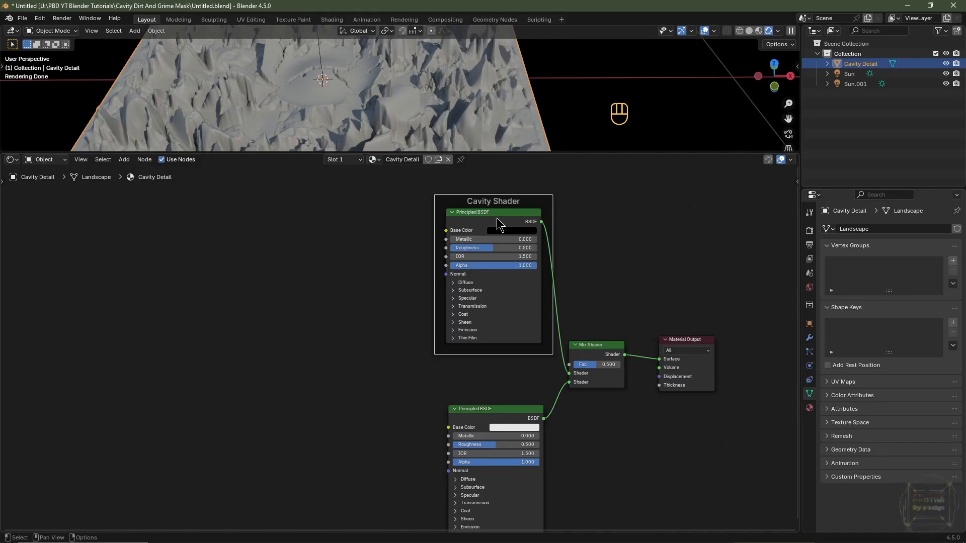
# Step: Enclose the lower Principled BSDF node in a frame labelled "Base Shader"
pyautogui.click(496, 415)
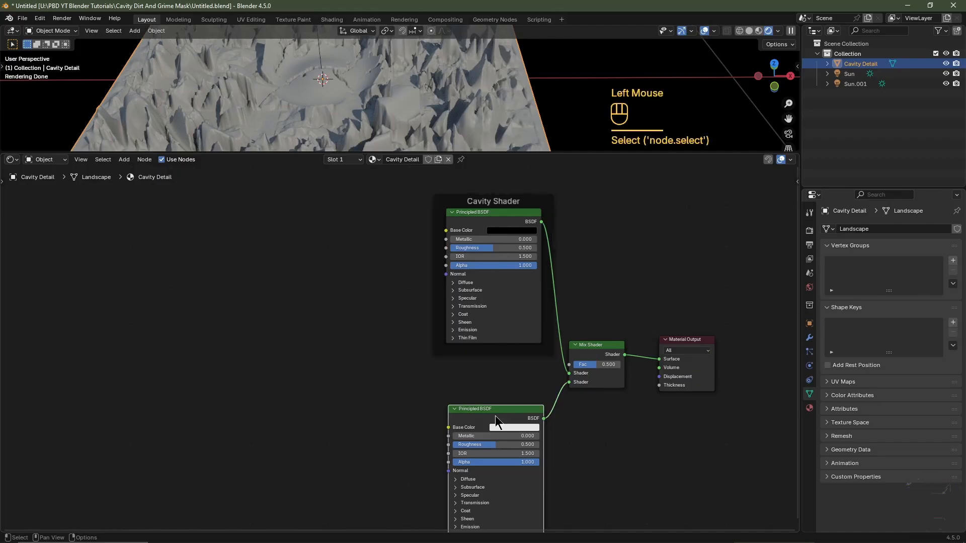
pyautogui.hotkey('ctrl', 'j')
pyautogui.press('F2')
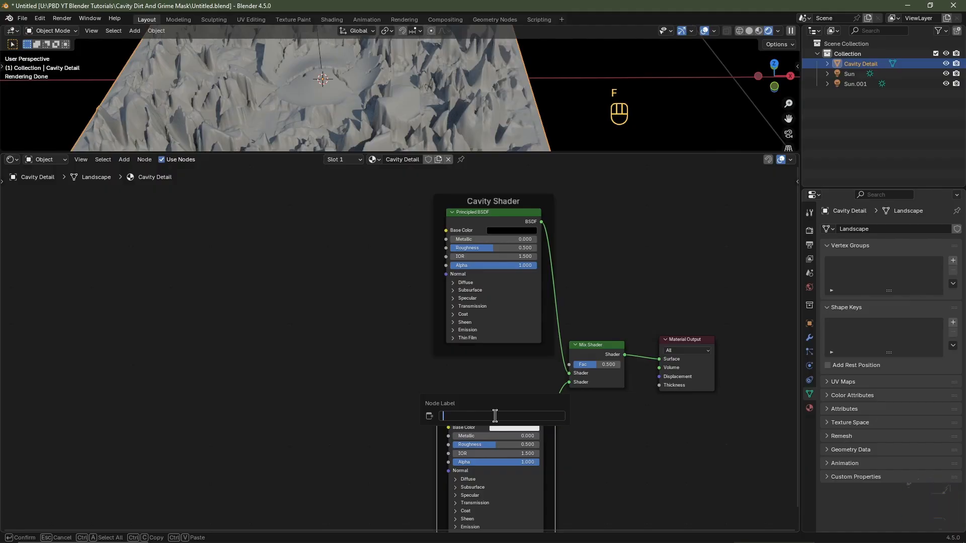
pyautogui.write('Base Shader')
pyautogui.press('Return')
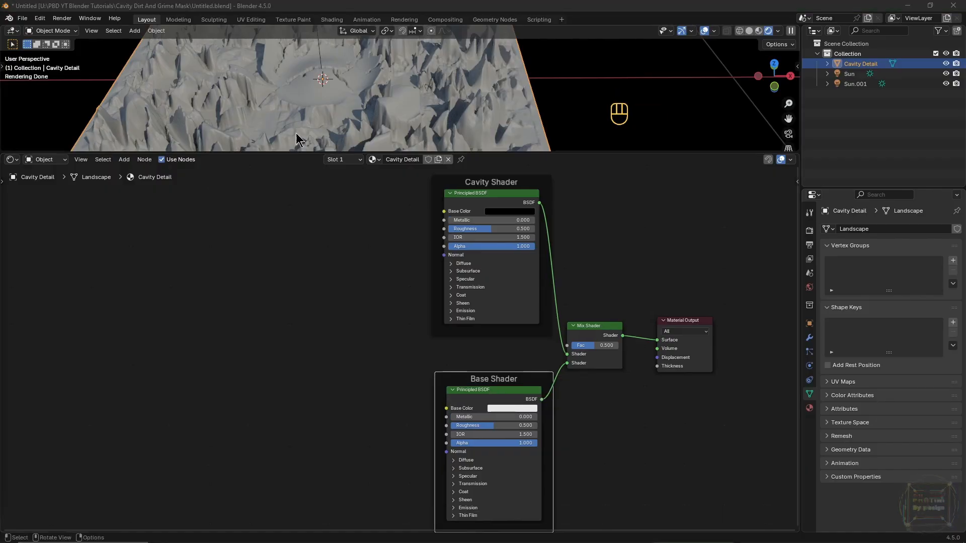
# Step: Add an Ambient Occlusion node in the empty area before the shader nodes and set its Distance to 2
pyautogui.moveTo(405, 74); pyautogui.dragTo(392, 116, button='middle')
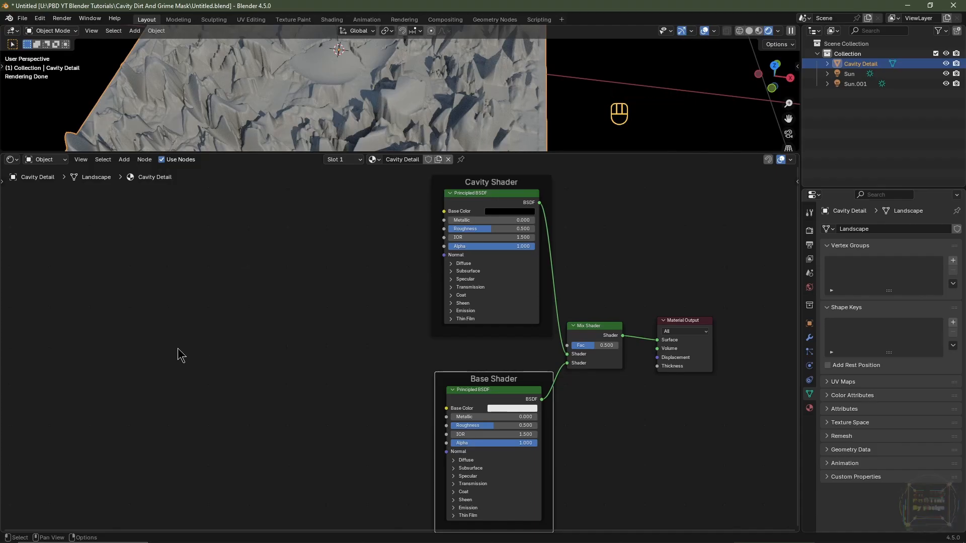
pyautogui.hotkey('shift', 'a')
pyautogui.moveTo(172, 305)
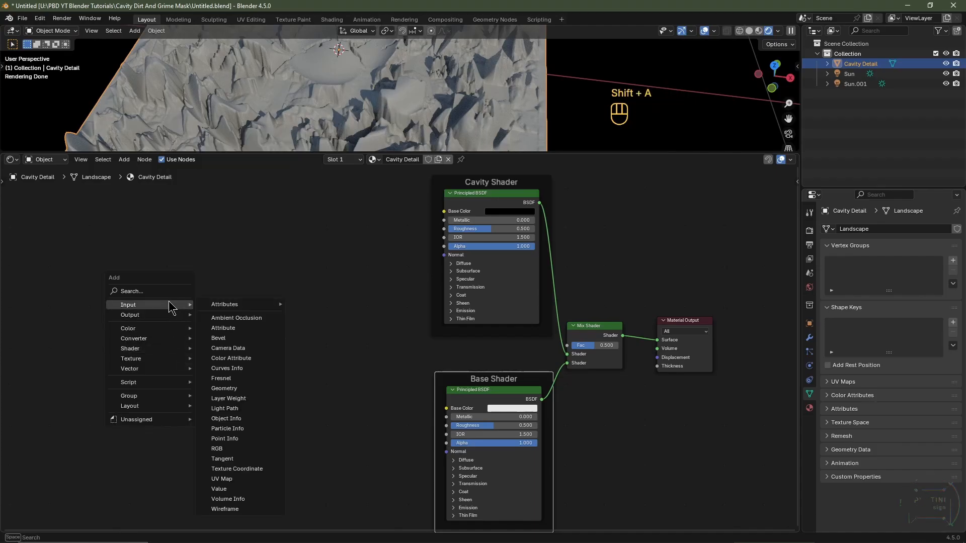
pyautogui.click(232, 319)
pyautogui.click(148, 317)
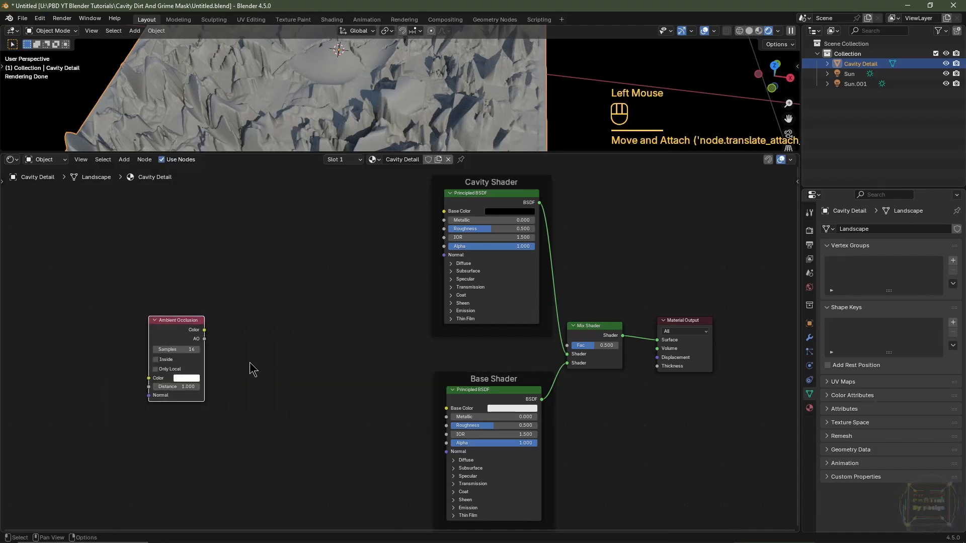
pyautogui.click(191, 385)
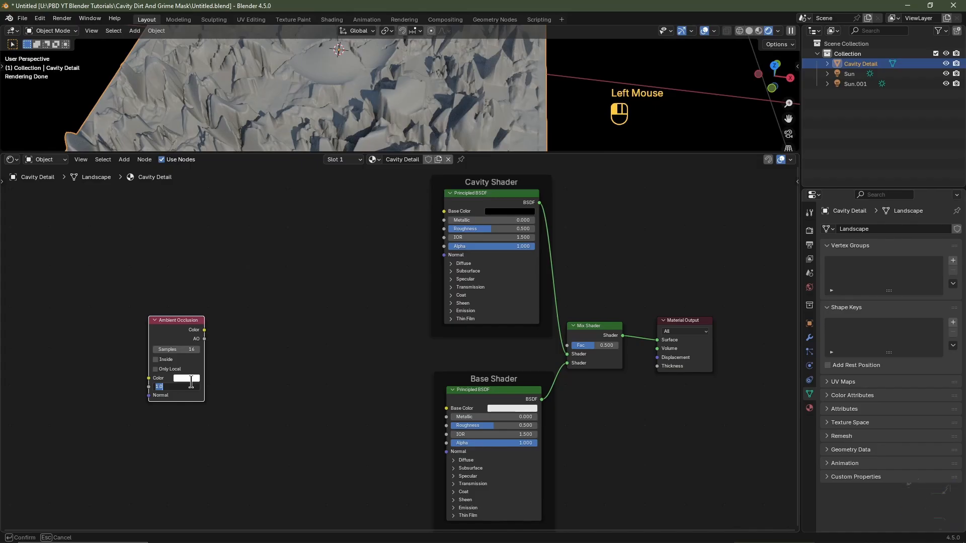
pyautogui.press('Return')
# Step: Add a Color Ramp fed by the Ambient Occlusion Color output and link its Color to the Mix Shader's Fac
pyautogui.hotkey('shift', 'a')
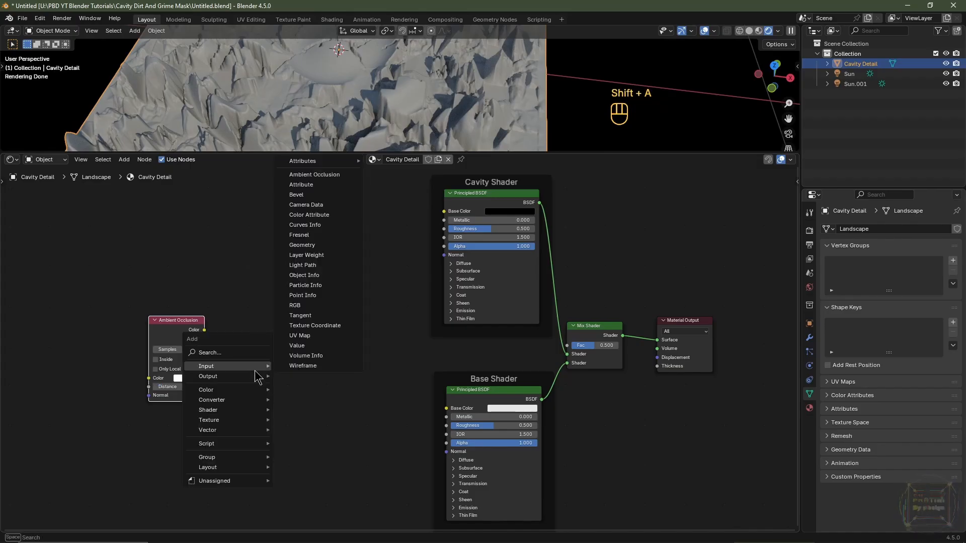
pyautogui.moveTo(247, 400)
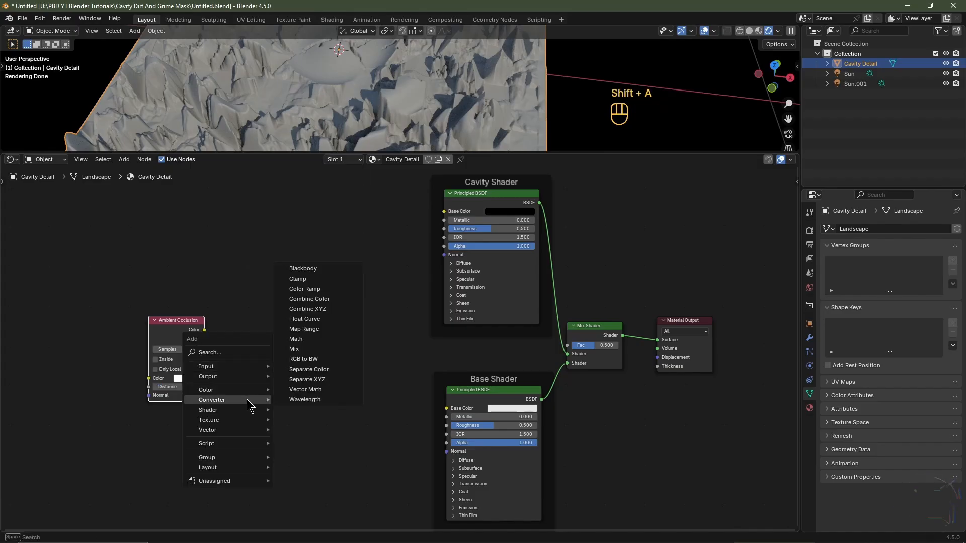
pyautogui.click(305, 289)
pyautogui.click(231, 314)
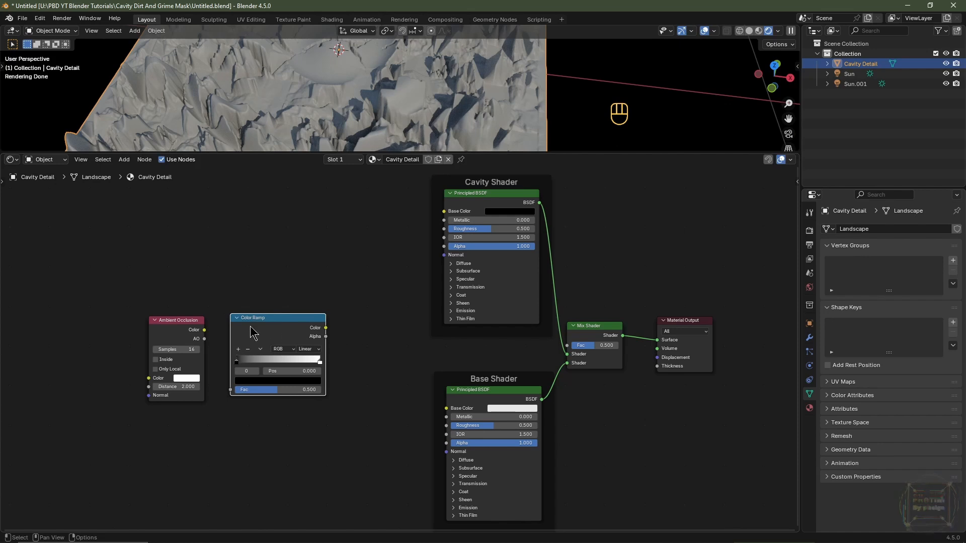
pyautogui.moveTo(205, 330); pyautogui.dragTo(227, 390)
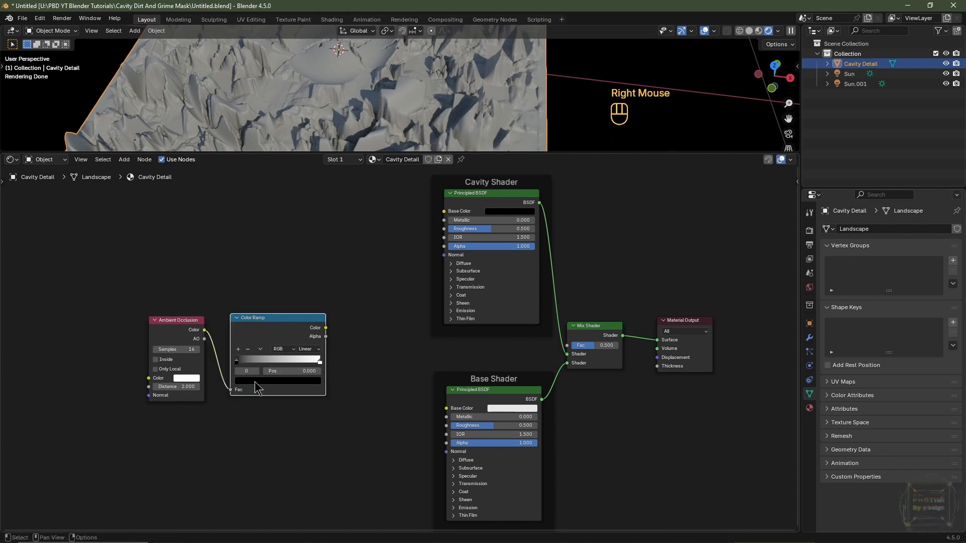
pyautogui.moveTo(326, 328); pyautogui.dragTo(569, 349)
# Step: Set the Color Ramp's interpolation to Ease and move the black stop to about 0.473 and the white stop to about 0.645
pyautogui.scroll(3, 427, 370)
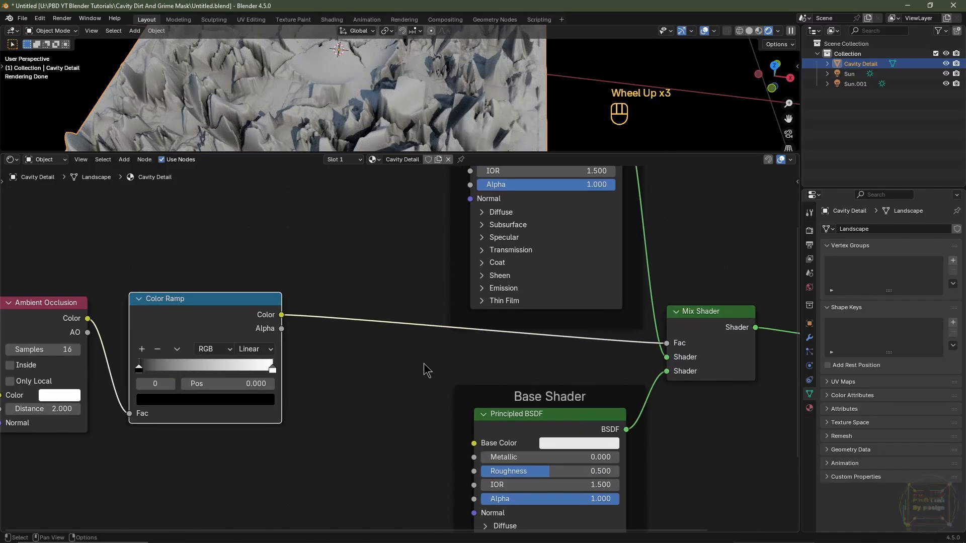
pyautogui.click(262, 351)
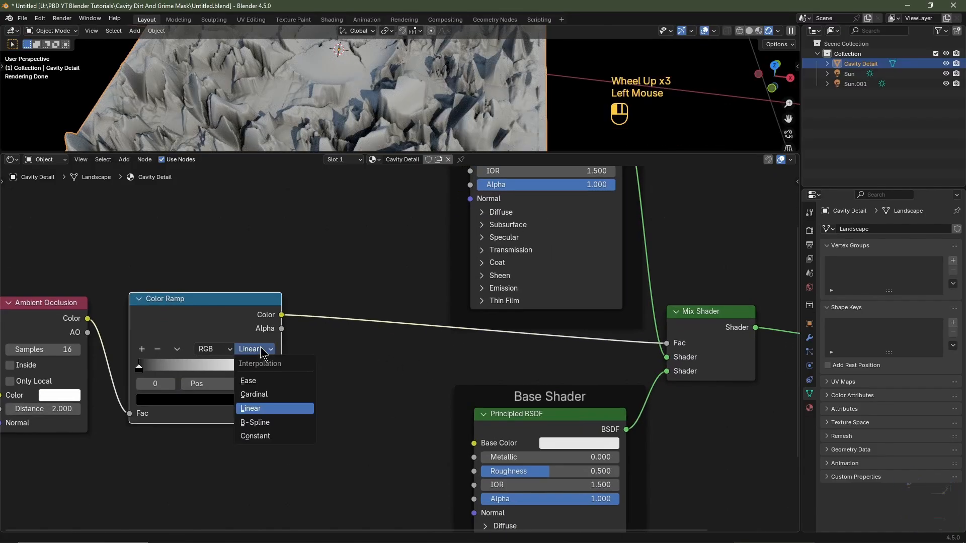
pyautogui.click(289, 381)
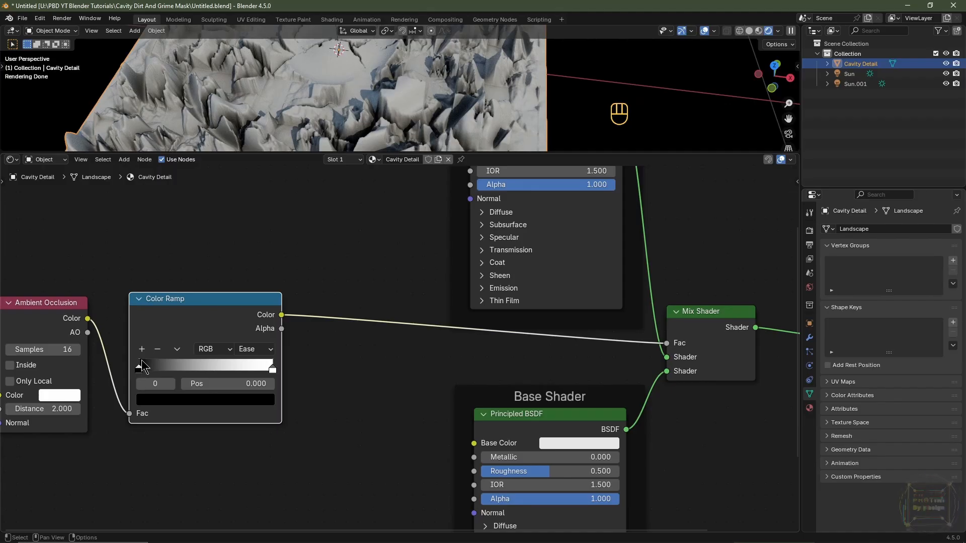
pyautogui.moveTo(143, 363); pyautogui.dragTo(207, 369)
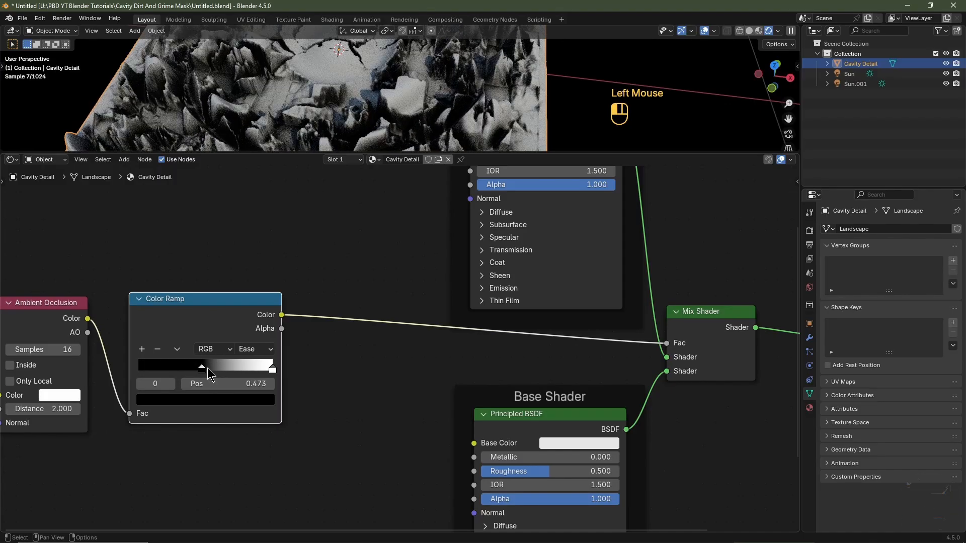
pyautogui.moveTo(273, 369); pyautogui.dragTo(222, 370)
# Step: Set the Base Color of the Principled BSDF in the Cavity Shader frame to a saturated rusty orange
pyautogui.moveTo(428, 56); pyautogui.dragTo(399, 124, button='middle')
pyautogui.scroll(-1, 569, 245)
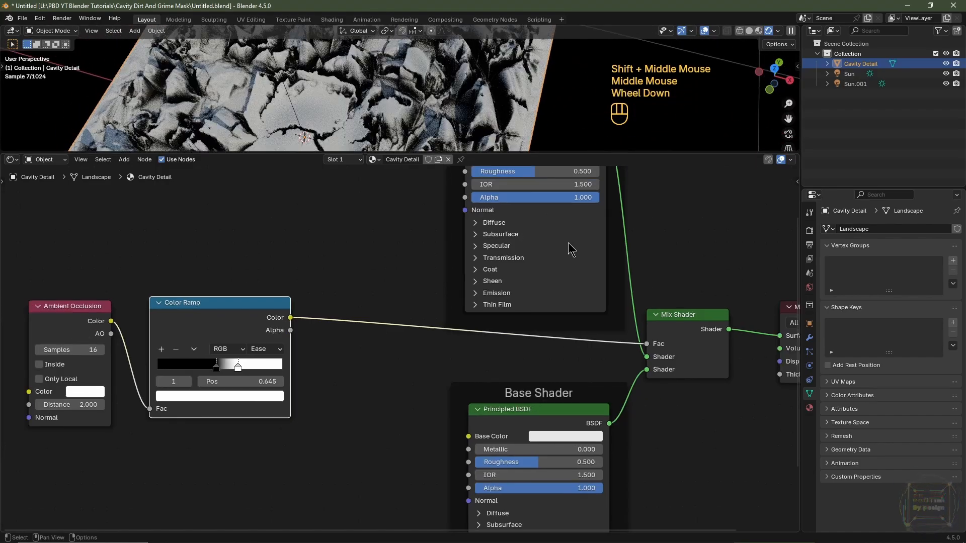
pyautogui.scroll(-1, 569, 245)
pyautogui.scroll(3, 541, 271)
pyautogui.moveTo(546, 291); pyautogui.dragTo(461, 412, button='middle')
pyautogui.moveTo(468, 281); pyautogui.dragTo(453, 321, button='middle')
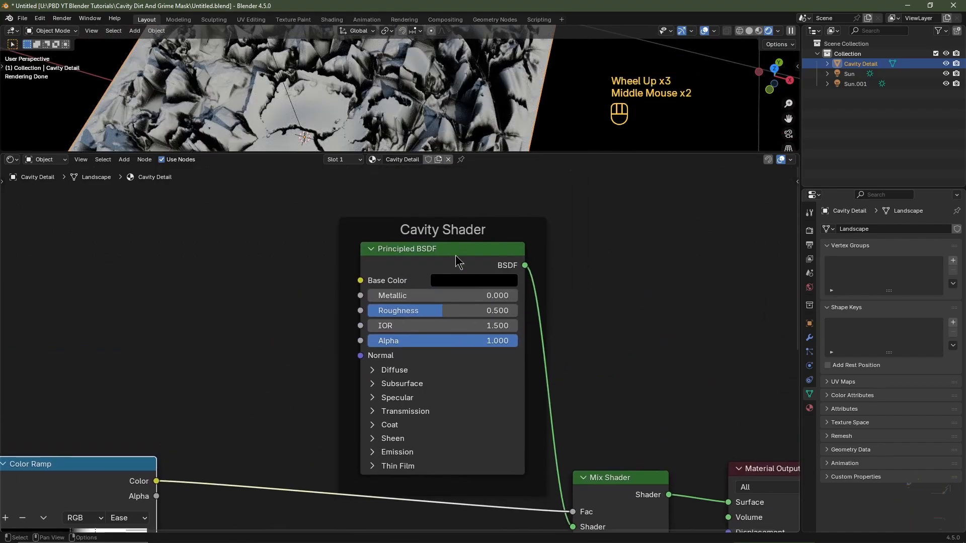
pyautogui.click(473, 280)
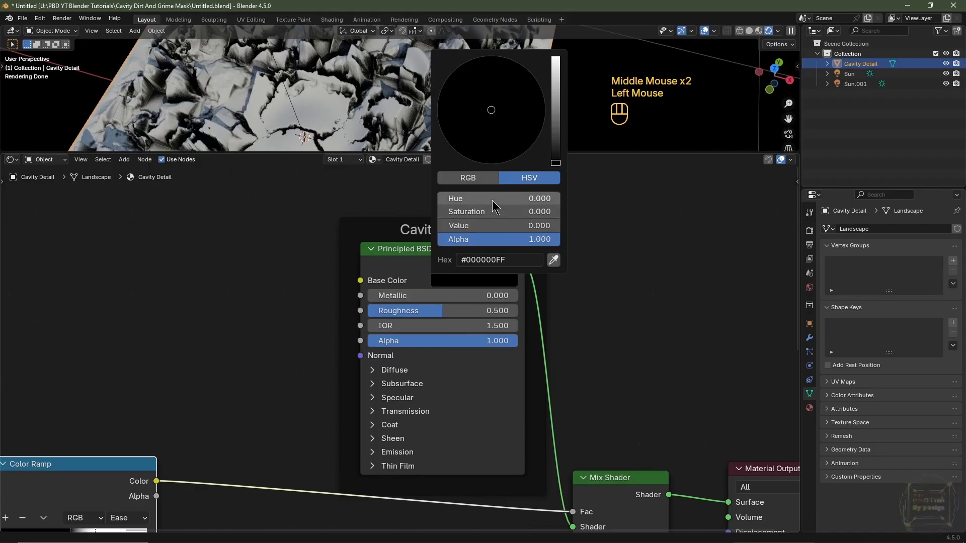
pyautogui.scroll(6, 491, 146)
pyautogui.moveTo(496, 112); pyautogui.dragTo(472, 160)
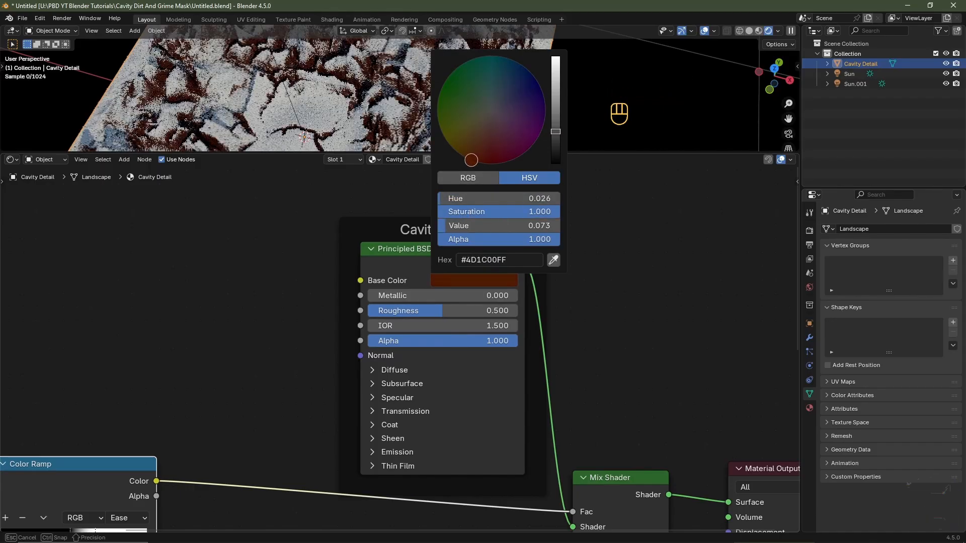
pyautogui.scroll(8, 466, 156)
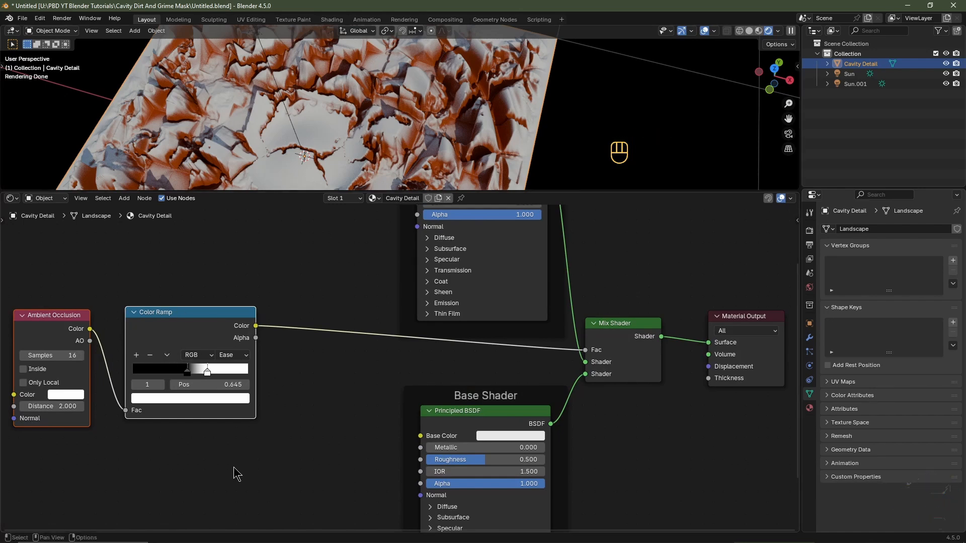
# Step: Add a Texture Coordinate node and a Mapping node side by side below the Ambient Occlusion node
pyautogui.moveTo(234, 475); pyautogui.dragTo(176, 442, button='middle')
pyautogui.hotkey('shift', 'a')
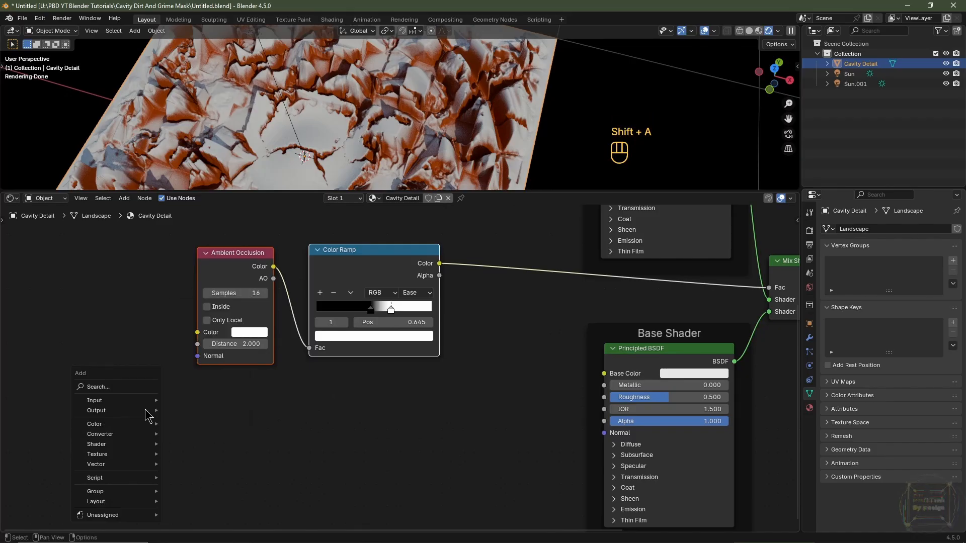
pyautogui.moveTo(147, 401)
pyautogui.click(203, 359)
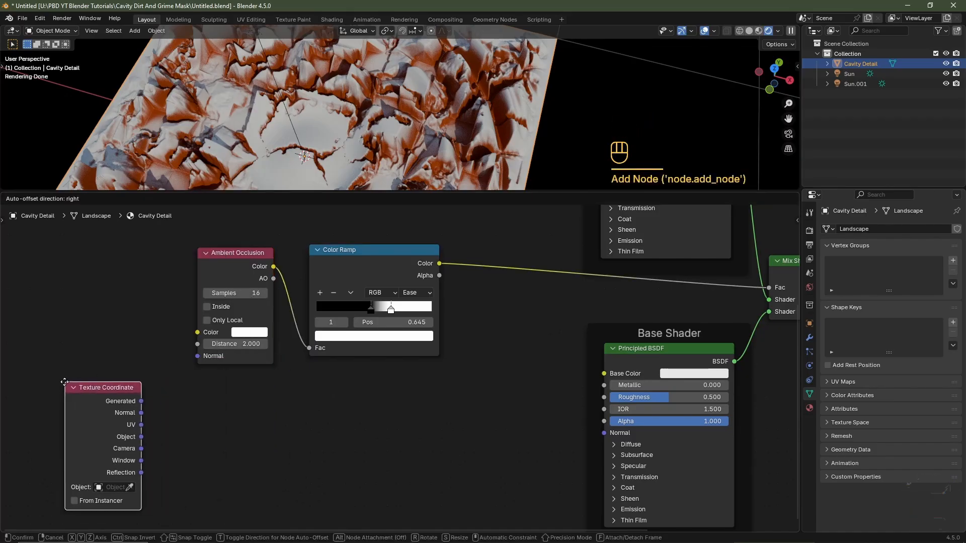
pyautogui.click(120, 408)
pyautogui.hotkey('shift', 'a')
pyautogui.moveTo(146, 472)
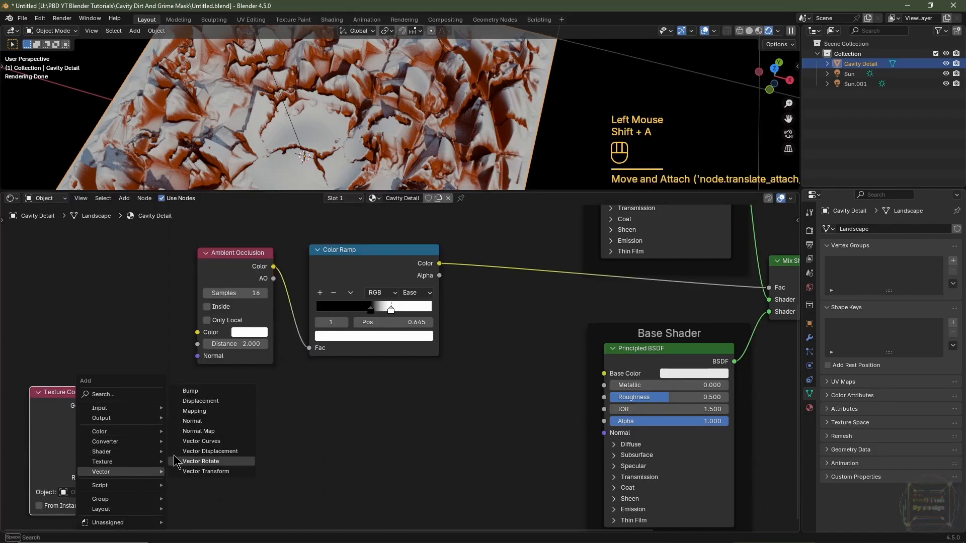
pyautogui.click(194, 411)
pyautogui.click(151, 400)
# Step: Add a Noise Texture node and a second Color Ramp in a row after the Mapping node
pyautogui.hotkey('shift', 'a')
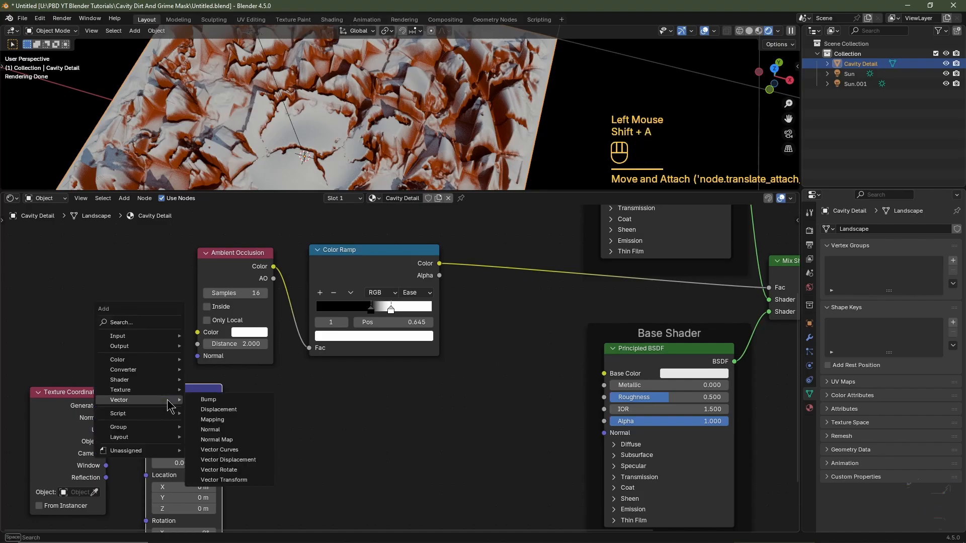
pyautogui.moveTo(165, 392)
pyautogui.click(219, 340)
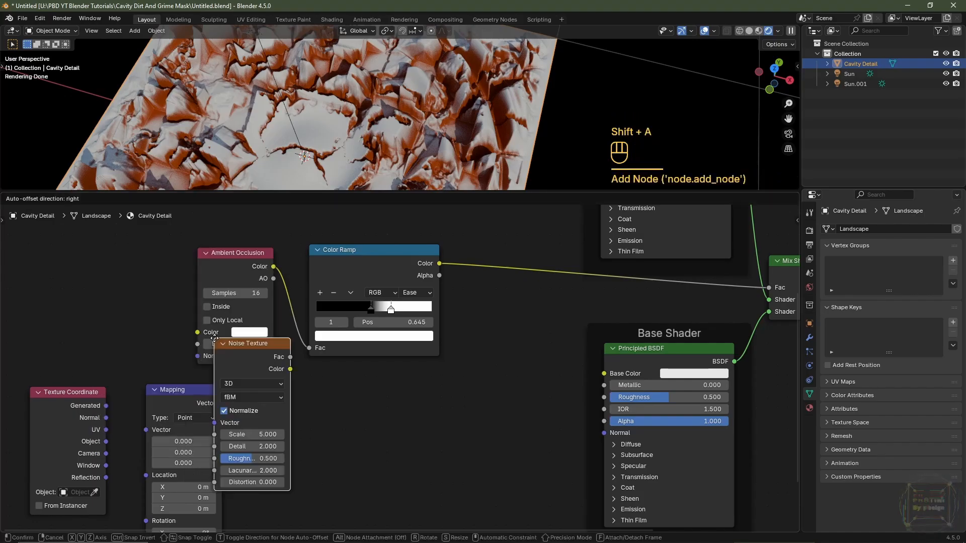
pyautogui.click(272, 403)
pyautogui.hotkey('shift', 'a')
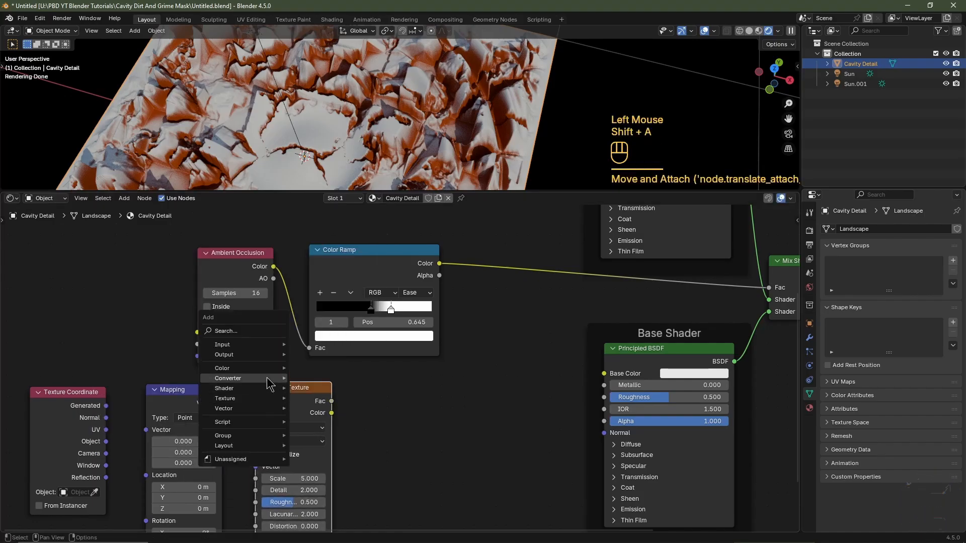
pyautogui.moveTo(274, 379)
pyautogui.click(313, 398)
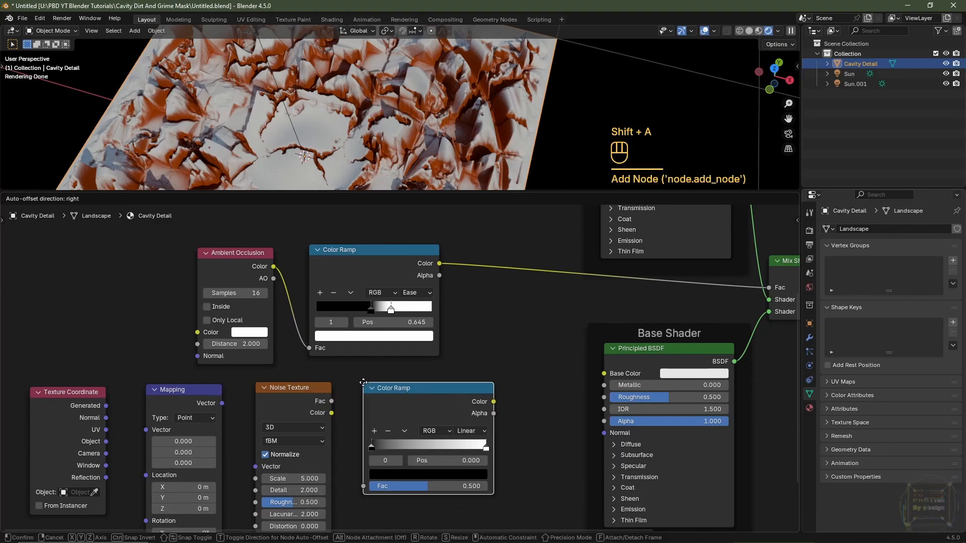
pyautogui.click(363, 392)
# Step: Link Texture Coordinate Object to Mapping's Vector, Mapping to the Noise Texture's Vector, and the noise Fac to the second Color Ramp
pyautogui.moveTo(246, 444); pyautogui.dragTo(241, 425, button='middle')
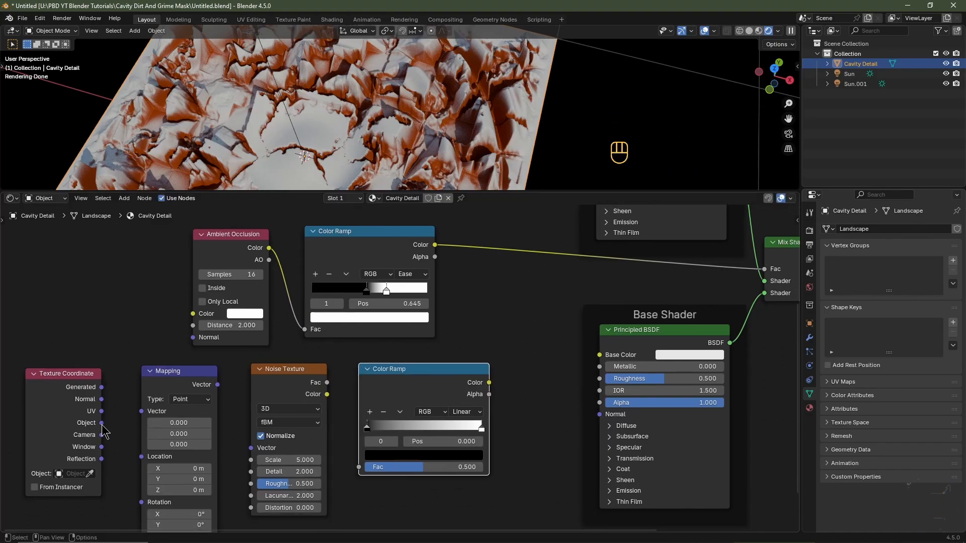
pyautogui.moveTo(103, 424); pyautogui.dragTo(140, 413)
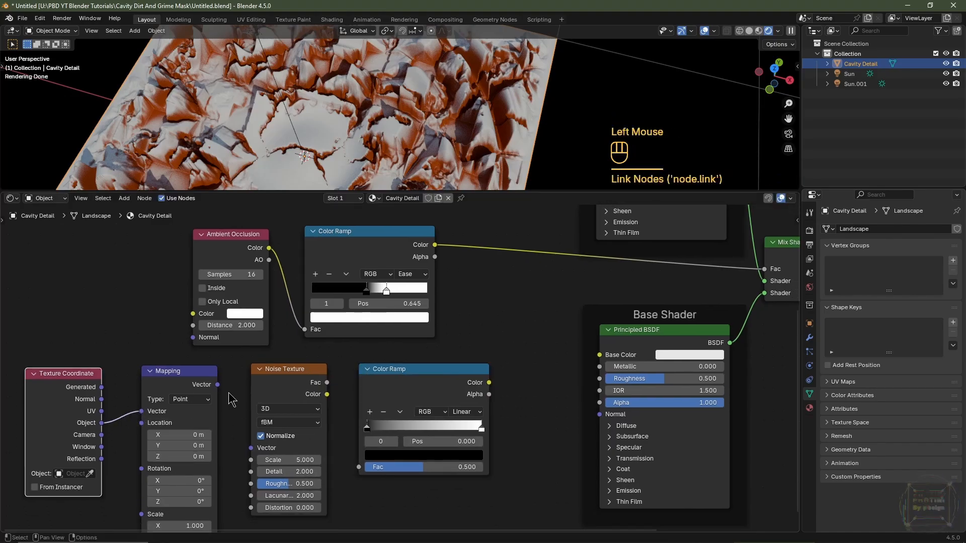
pyautogui.moveTo(218, 385); pyautogui.dragTo(252, 449)
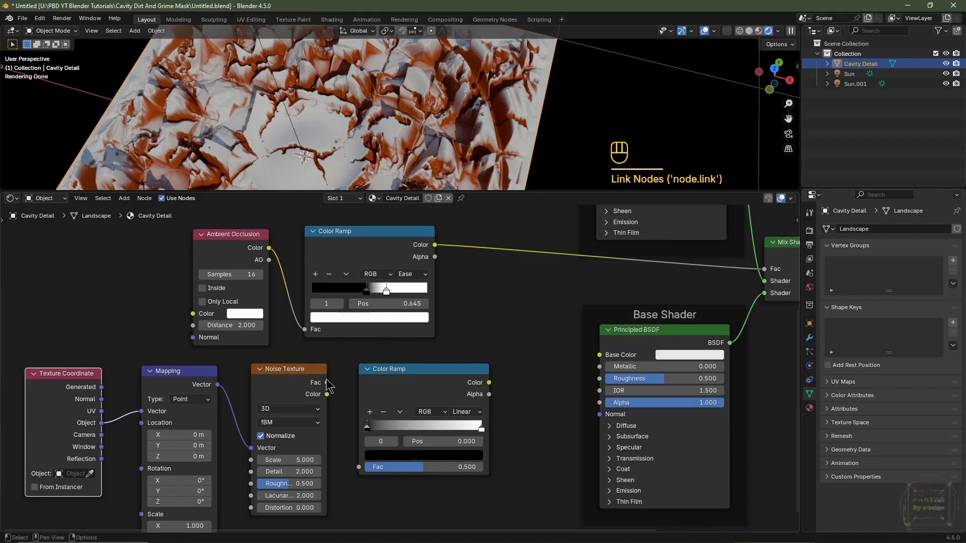
pyautogui.moveTo(327, 383); pyautogui.dragTo(359, 466)
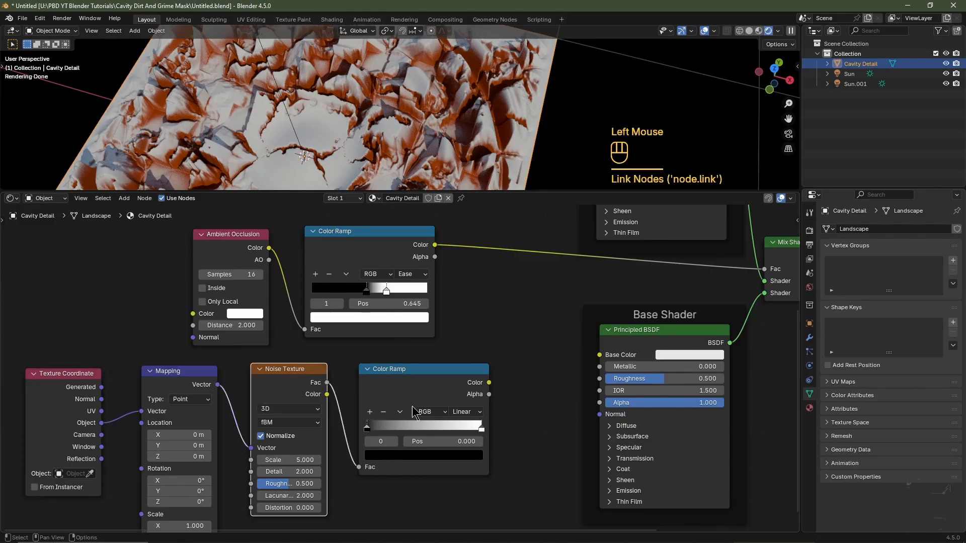
# Step: Set the Noise Texture to 4D and shift the four lower mapping and noise nodes into line beneath the Ambient Occlusion and first Color Ramp
pyautogui.click(287, 409)
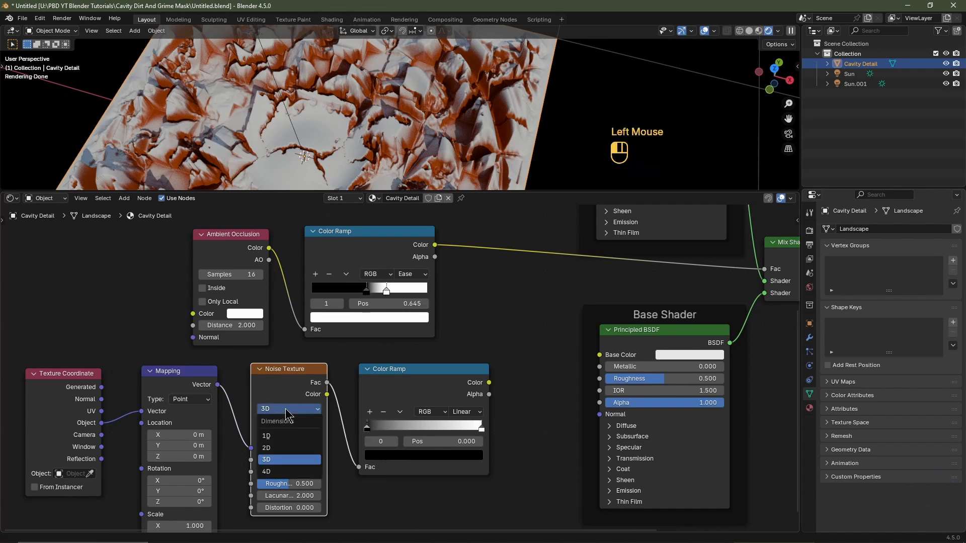
pyautogui.click(287, 471)
pyautogui.moveTo(547, 393); pyautogui.dragTo(51, 436)
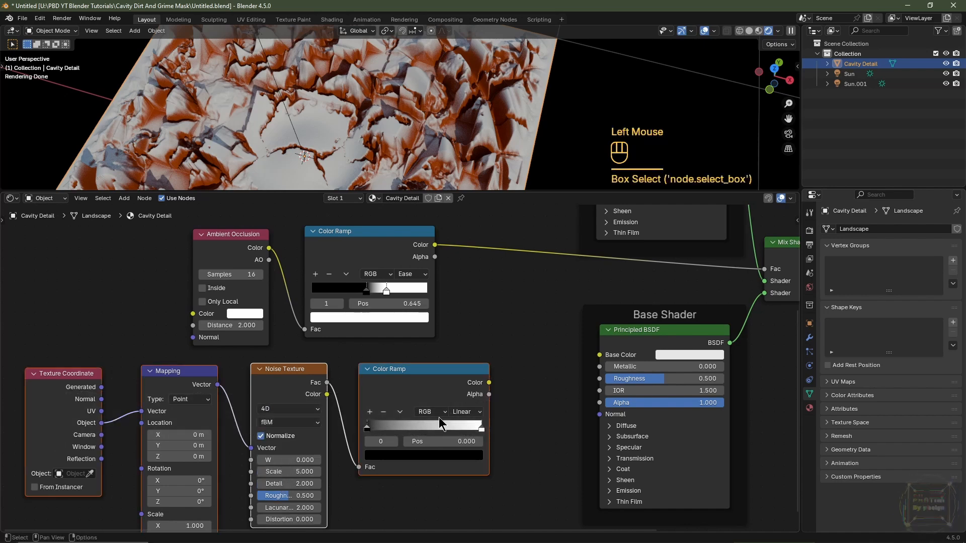
pyautogui.press('g')
pyautogui.click(384, 425)
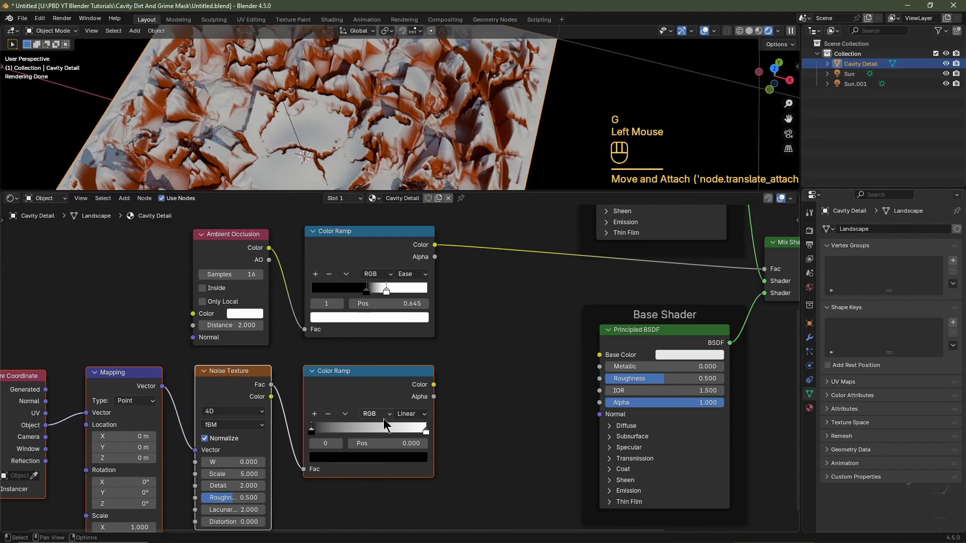
# Step: Insert a Mix Color node on the link between the first Color Ramp and the Mix Shader
pyautogui.moveTo(556, 353); pyautogui.dragTo(410, 382, button='middle')
pyautogui.hotkey('shift', 'a')
pyautogui.moveTo(409, 375)
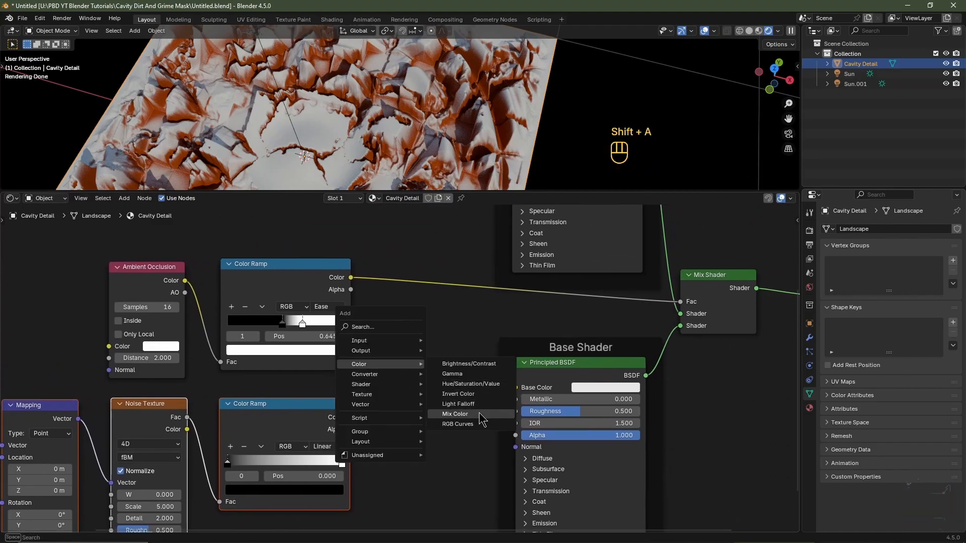
pyautogui.click(448, 455)
pyautogui.click(388, 267)
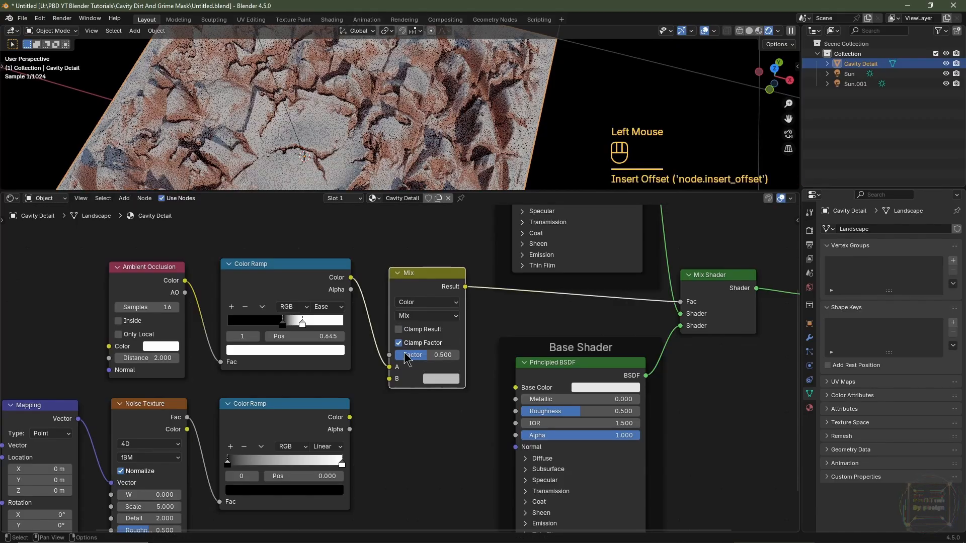
# Step: Link the first Color Ramp to the Mix node's Factor and the second to its A input, and set B to white
pyautogui.moveTo(395, 368)
pyautogui.mouseDown()
pyautogui.moveTo(375, 365)
pyautogui.moveTo(385, 358)
pyautogui.mouseUp()
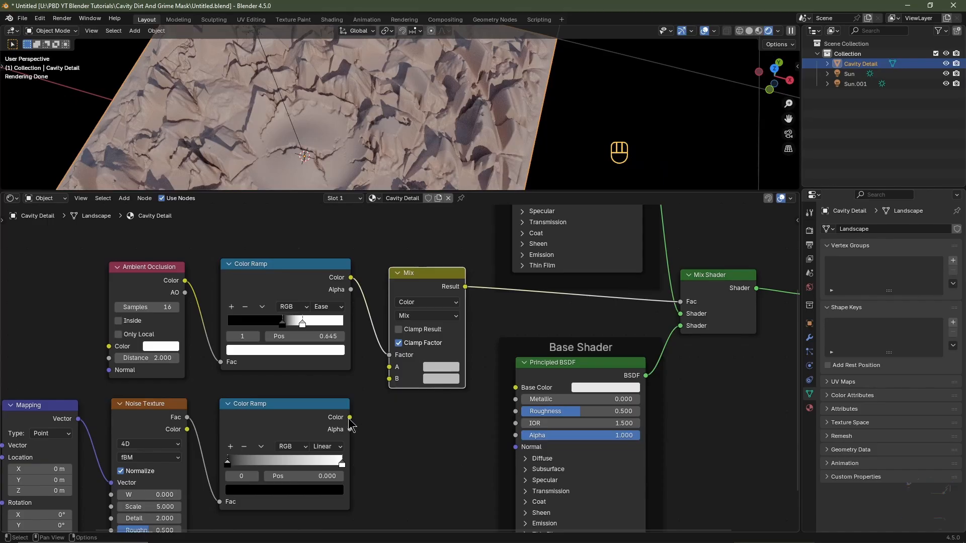
pyautogui.moveTo(350, 419); pyautogui.dragTo(387, 371)
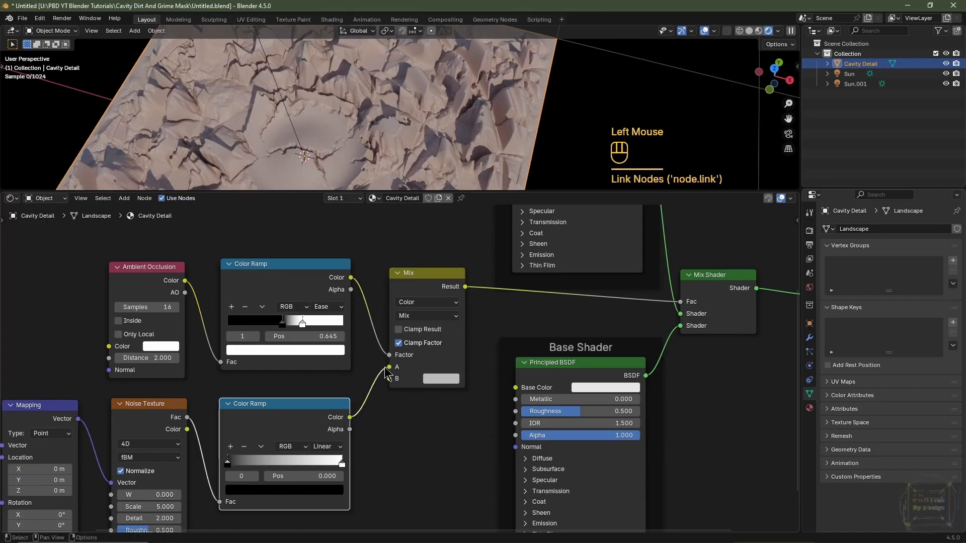
pyautogui.click(442, 379)
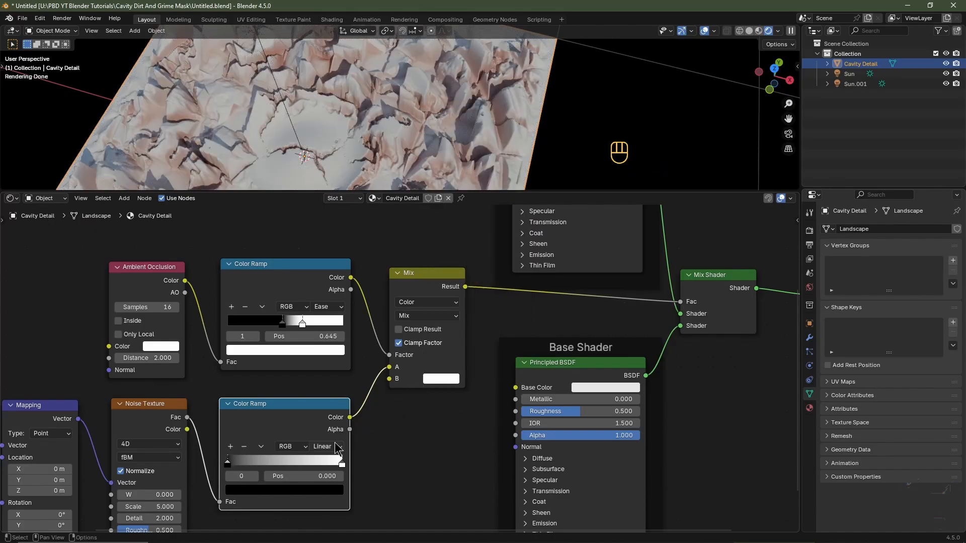
# Step: Set the second Color Ramp to Ease, with its white stop at 0.75 and black stop at about 0.418
pyautogui.click(326, 447)
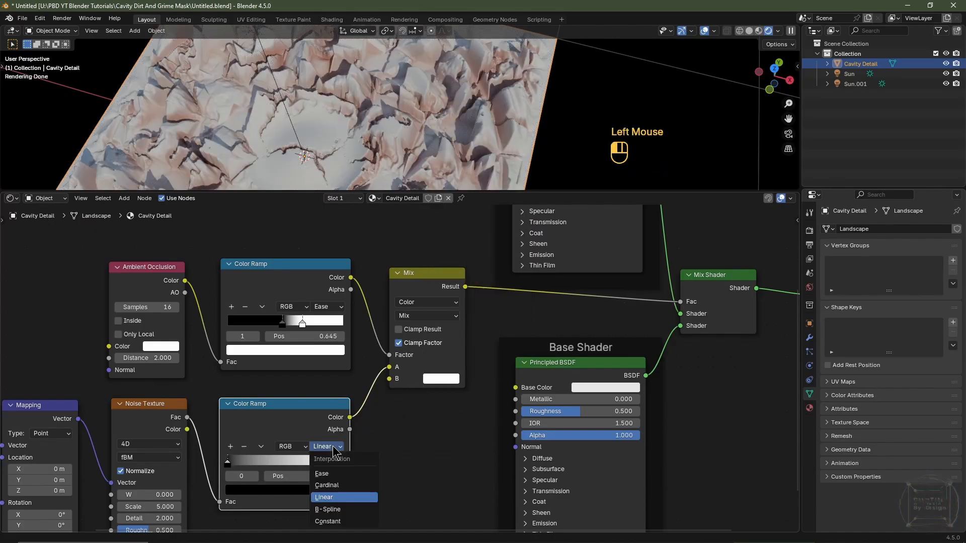
pyautogui.click(328, 475)
pyautogui.click(341, 462)
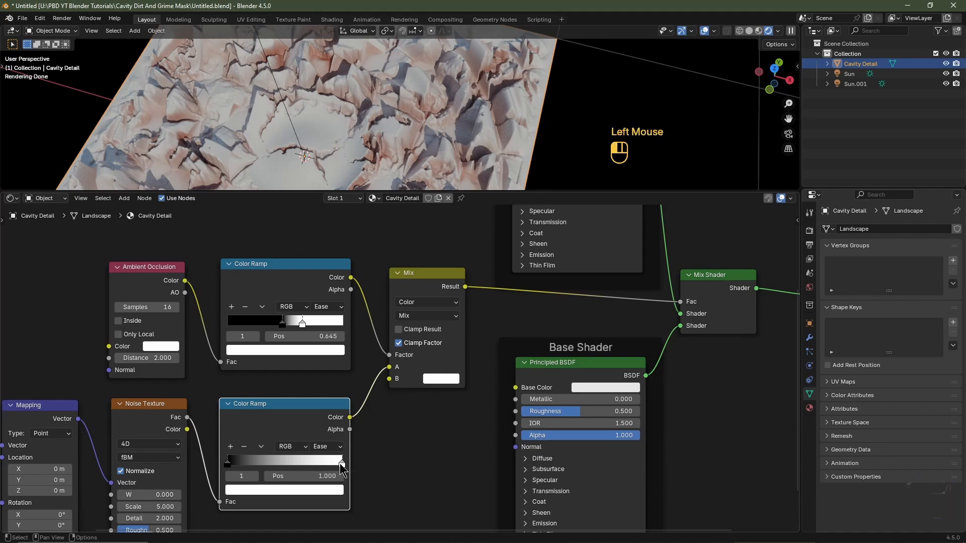
pyautogui.doubleClick(327, 476)
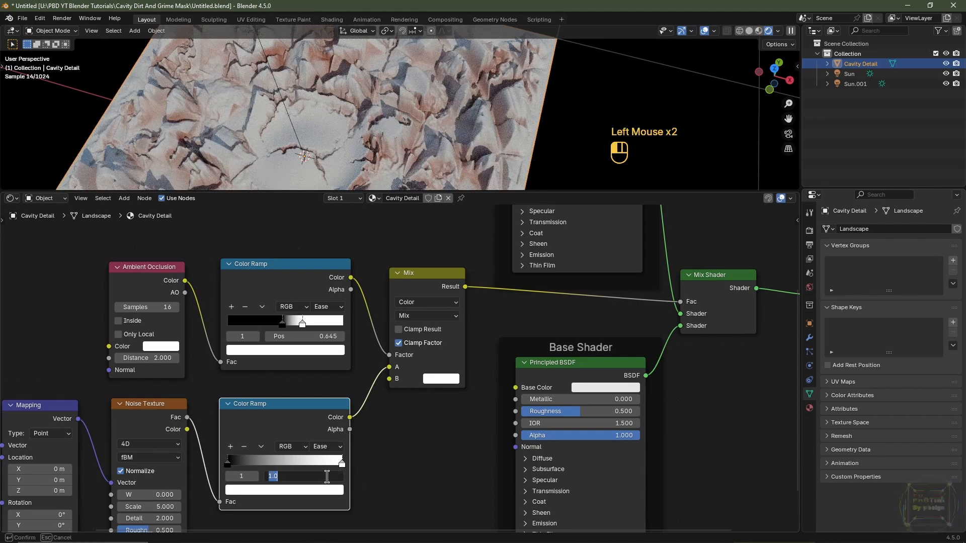
pyautogui.write('.75')
pyautogui.press('Return')
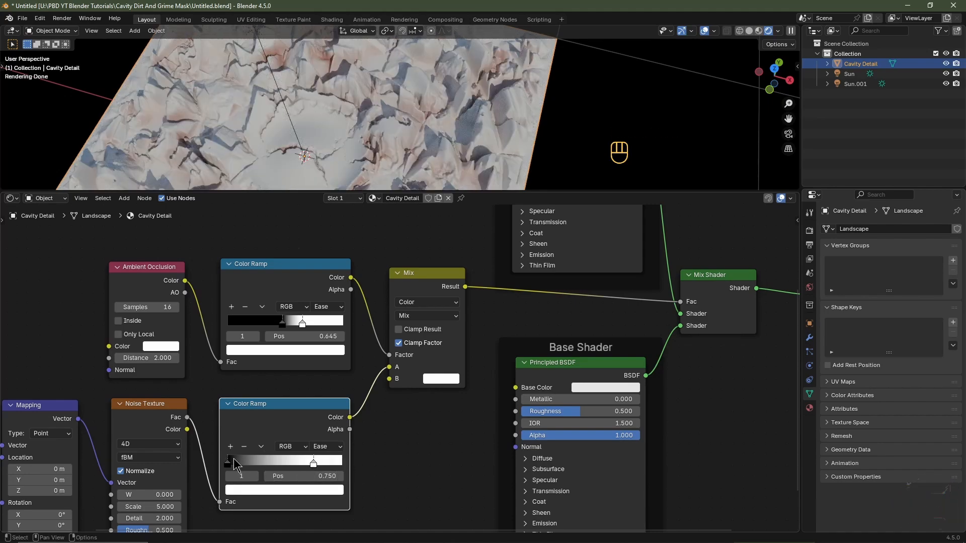
pyautogui.moveTo(233, 458); pyautogui.dragTo(277, 466)
# Step: Set the Noise Texture's Scale to 10, Detail to 8 and Roughness to 0.75
pyautogui.moveTo(298, 518); pyautogui.dragTo(317, 478, button='middle')
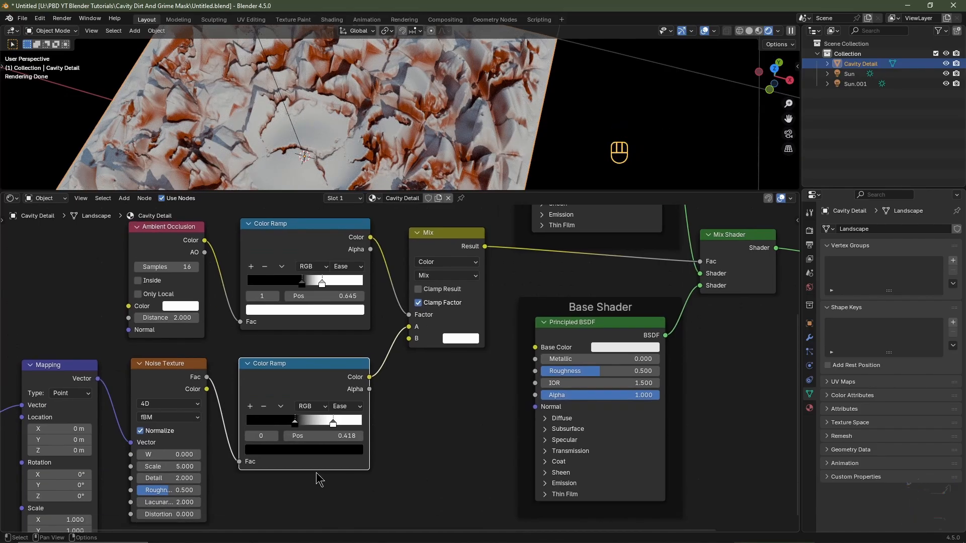
pyautogui.click(174, 467)
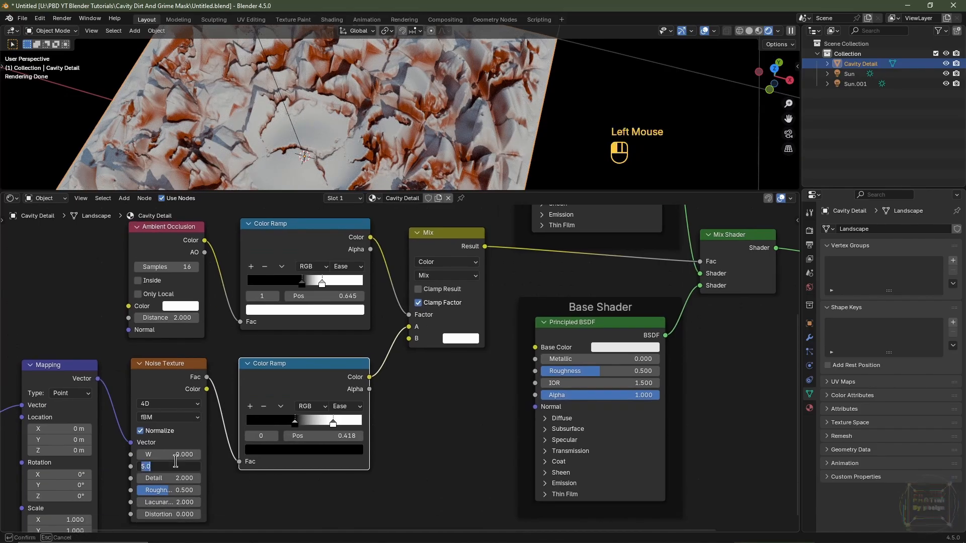
pyautogui.press('Tab')
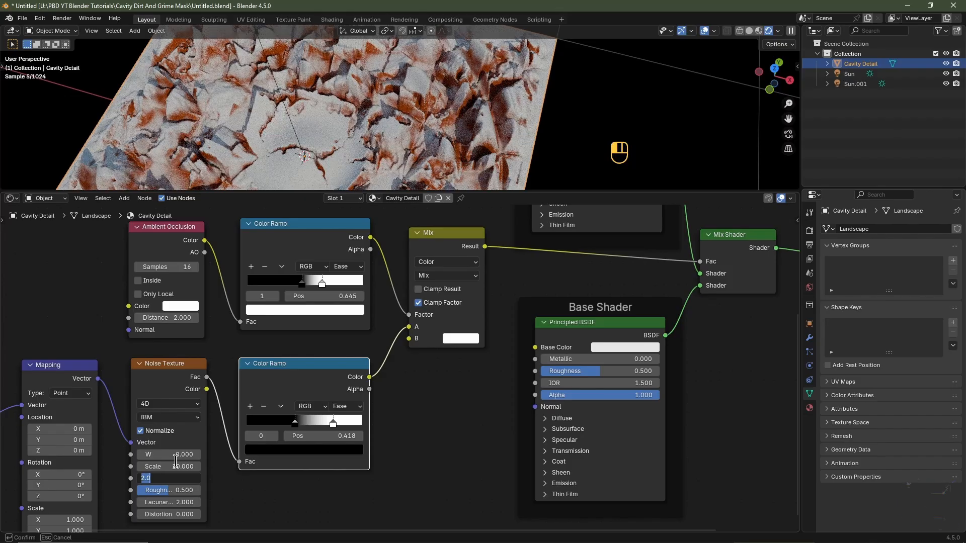
pyautogui.write('8')
pyautogui.press('Tab')
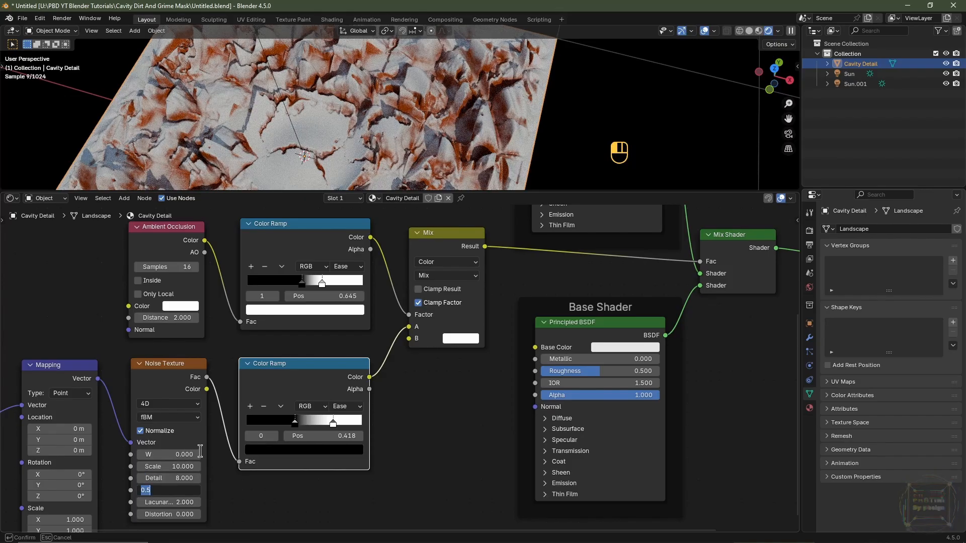
pyautogui.write('.75')
pyautogui.press('Return')
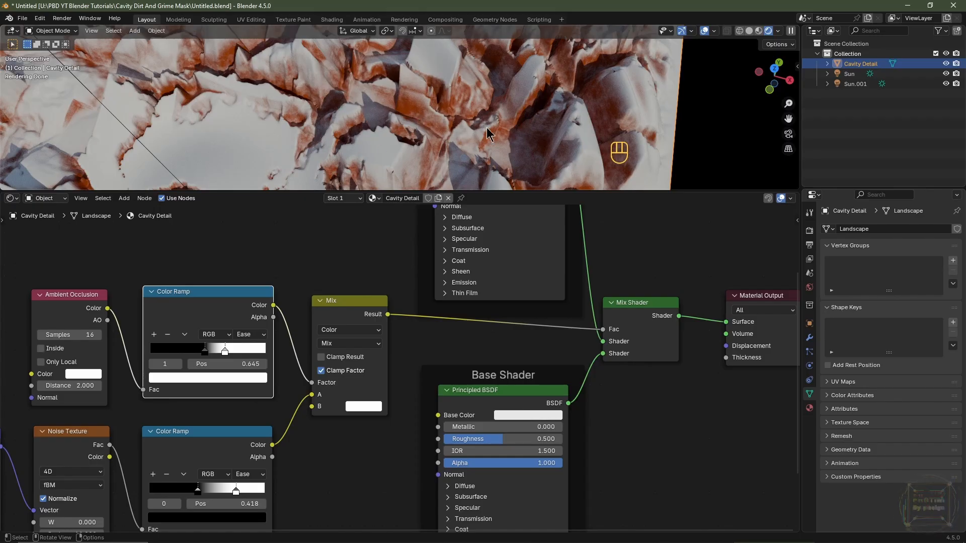
# Step: Bypass the noise breakup by linking the first Color Ramp directly to the Mix Shader's Fac, and restore the Mix node's Result link
pyautogui.moveTo(274, 305); pyautogui.dragTo(603, 330)
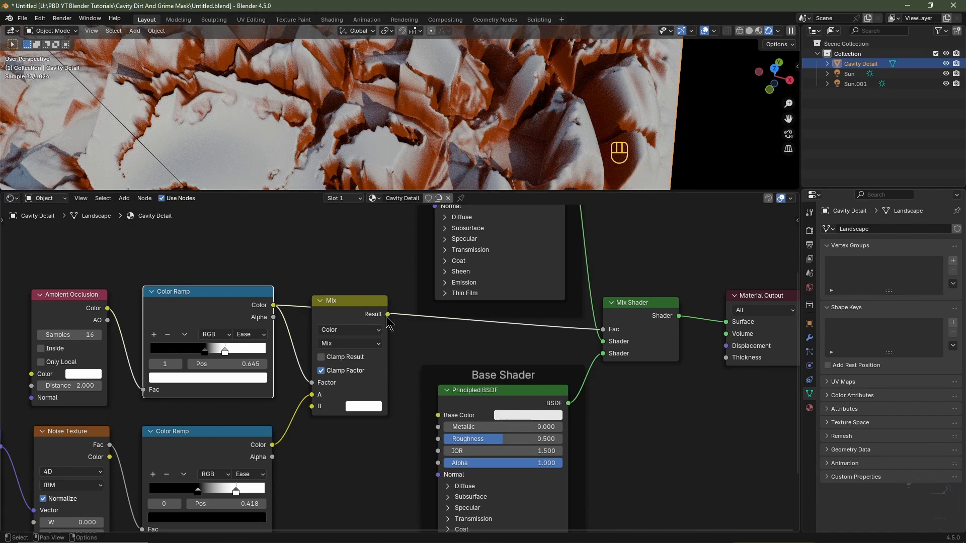
pyautogui.moveTo(388, 314); pyautogui.dragTo(603, 330)
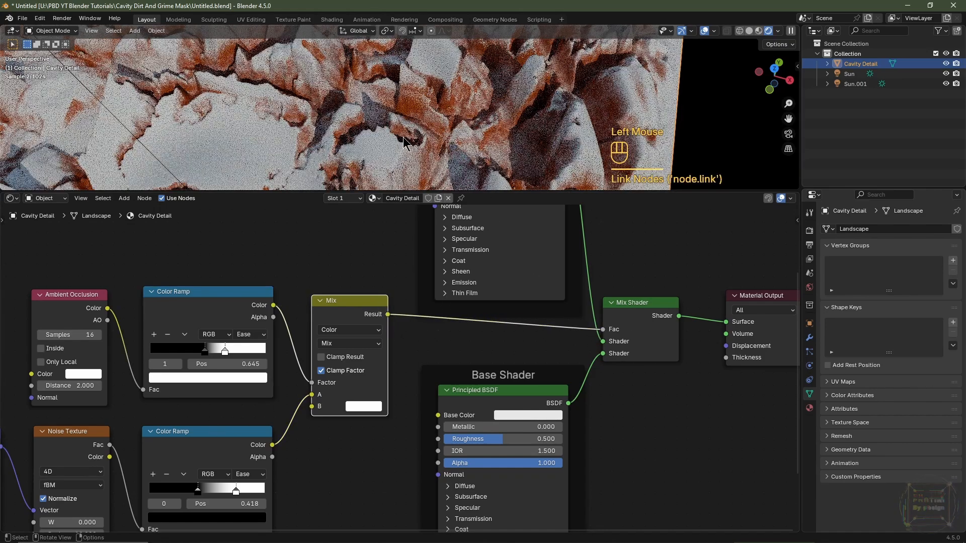
# Step: Move all the mask nodes, including the Mix node, left to open space before the shader frames
pyautogui.scroll(-4, 401, 261)
pyautogui.moveTo(399, 255); pyautogui.dragTo(437, 261, button='middle')
pyautogui.moveTo(435, 255); pyautogui.dragTo(167, 415)
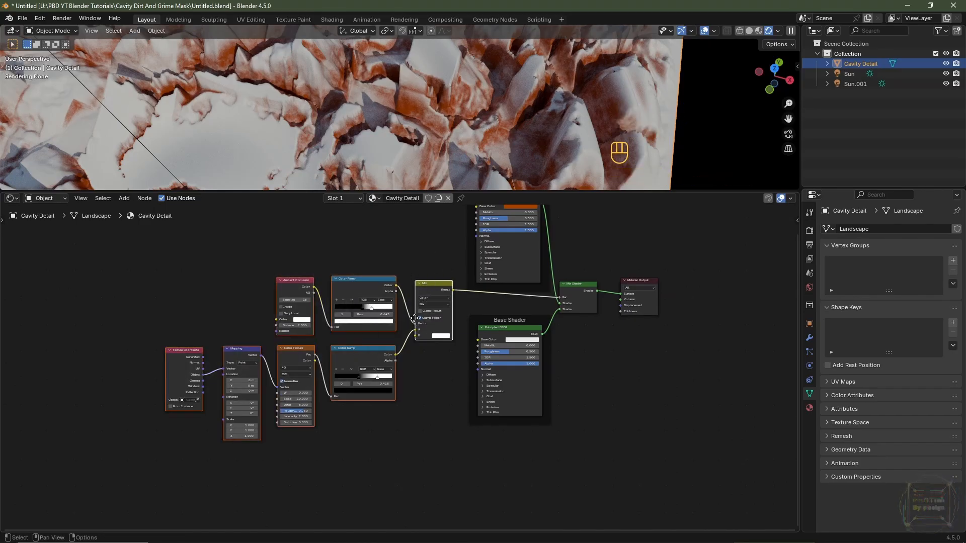
pyautogui.press('g')
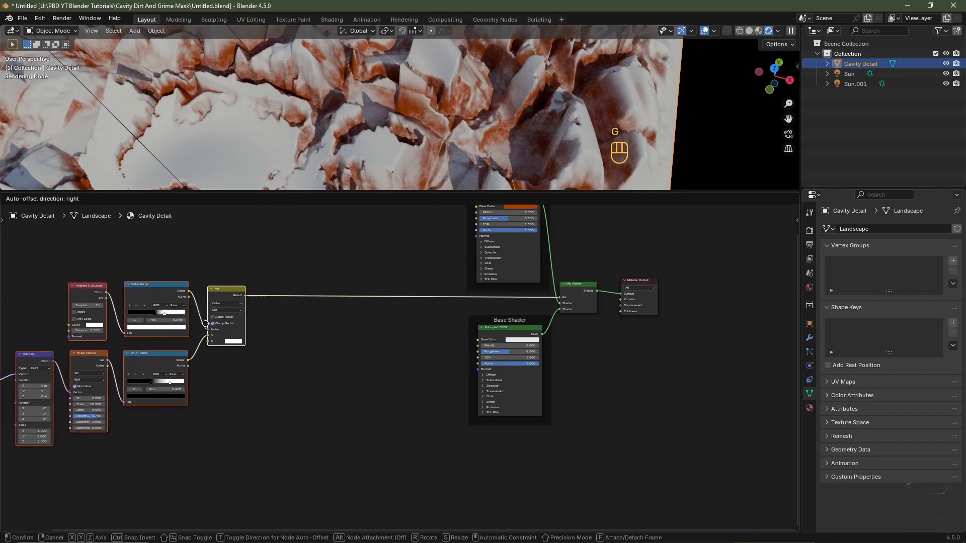
pyautogui.click(198, 324)
# Step: Enclose the mask nodes in a frame labelled "Cavity Mask"
pyautogui.moveTo(246, 355); pyautogui.dragTo(419, 341, button='middle')
pyautogui.press('f')
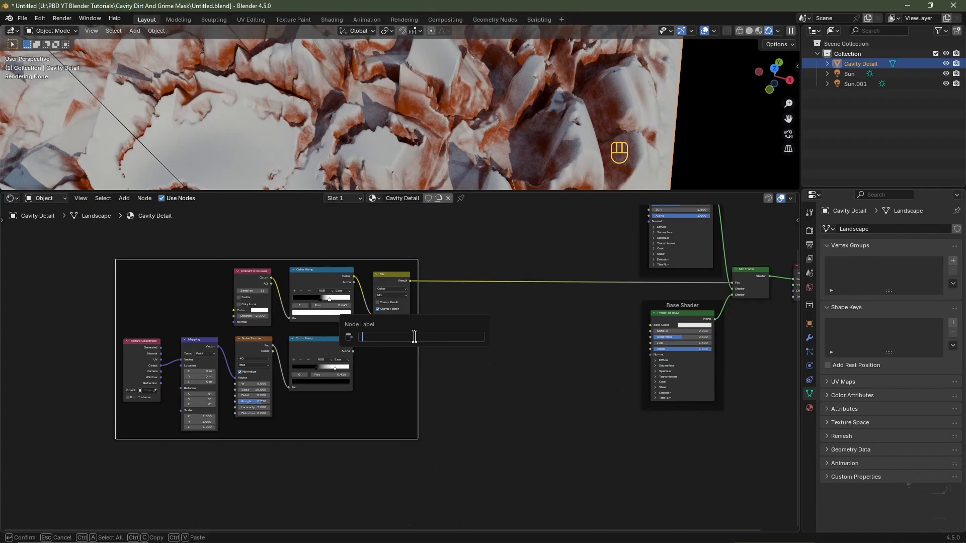
pyautogui.write('Cavity Mask')
pyautogui.press('Return')
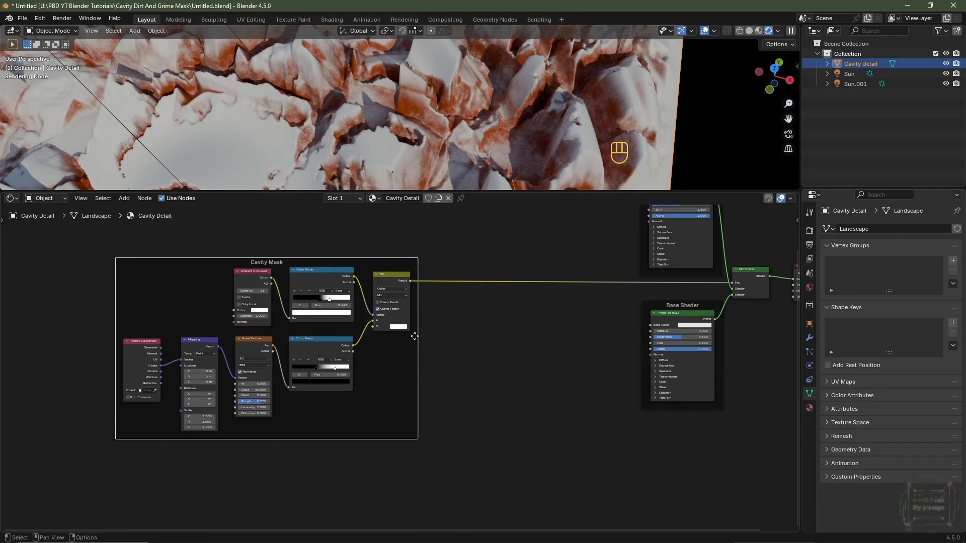
# Step: Give the Cavity Mask frame a custom dark green color, #203528
pyautogui.press('n')
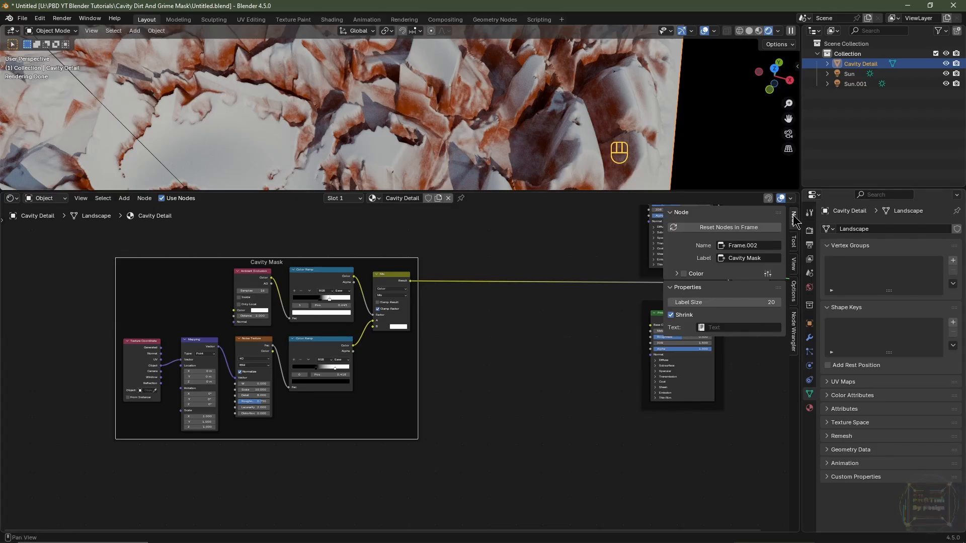
pyautogui.click(685, 274)
pyautogui.click(678, 273)
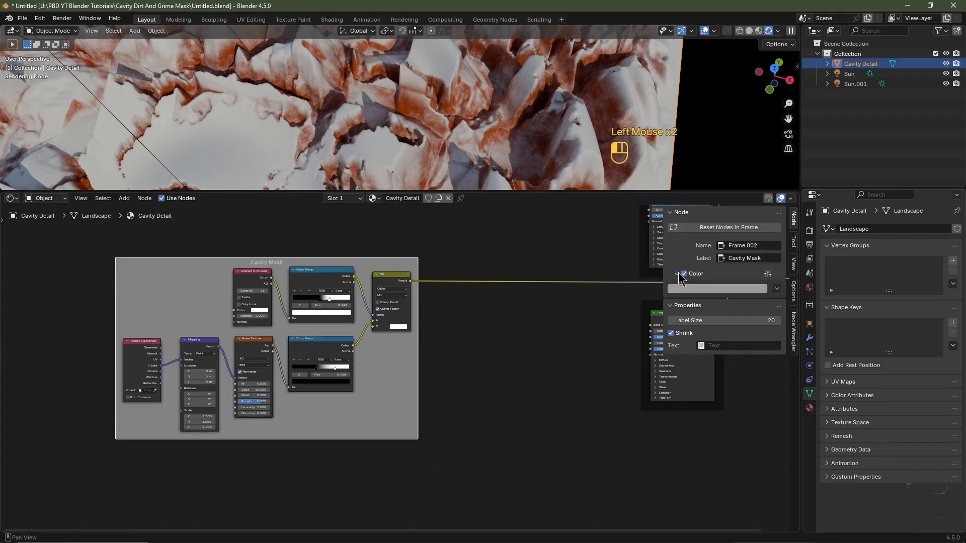
pyautogui.click(705, 285)
pyautogui.moveTo(721, 186); pyautogui.dragTo(702, 161)
pyautogui.scroll(-8, 703, 162)
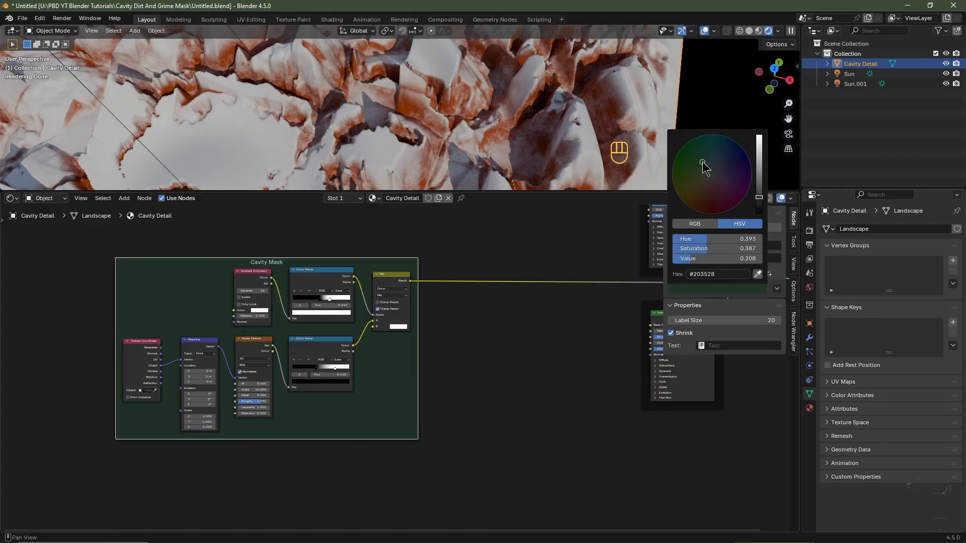
pyautogui.scroll(5, 467, 330)
pyautogui.moveTo(467, 331); pyautogui.dragTo(533, 336, button='middle')
pyautogui.scroll(-1, 534, 337)
pyautogui.moveTo(533, 336); pyautogui.dragTo(554, 339, button='middle')
pyautogui.press('n')
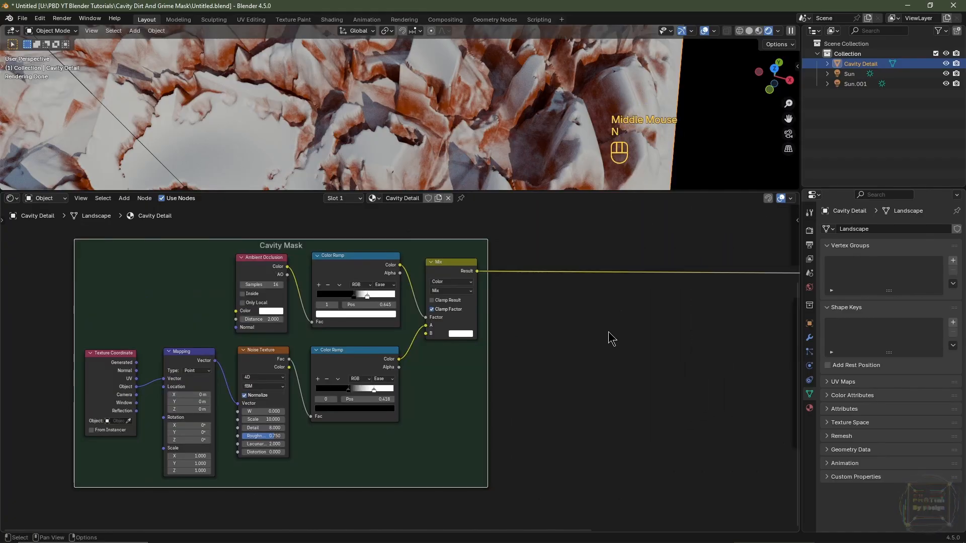
# Step: Examine the Base Shader and Cavity Shader frames and how they feed the Mix Shader
pyautogui.moveTo(653, 338); pyautogui.dragTo(271, 336, button='middle')
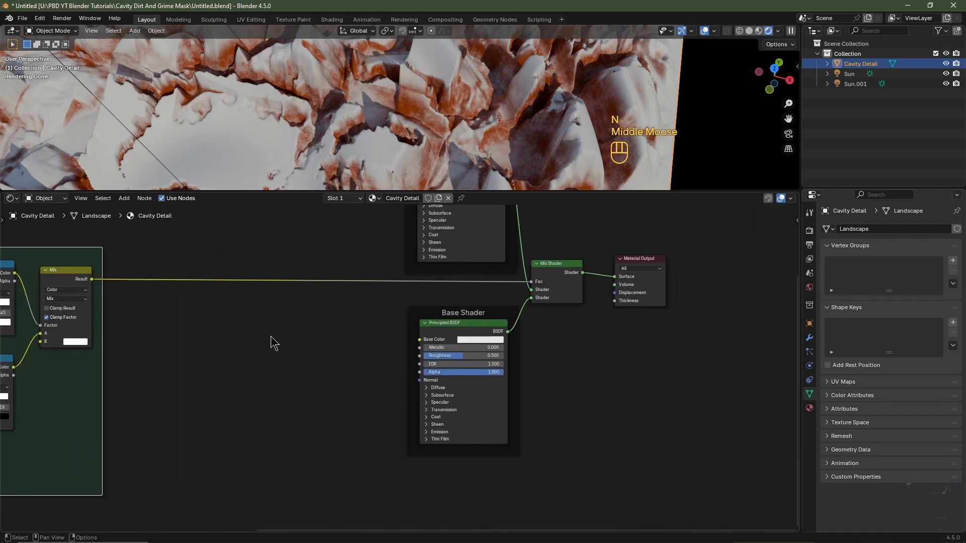
pyautogui.scroll(2, 496, 352)
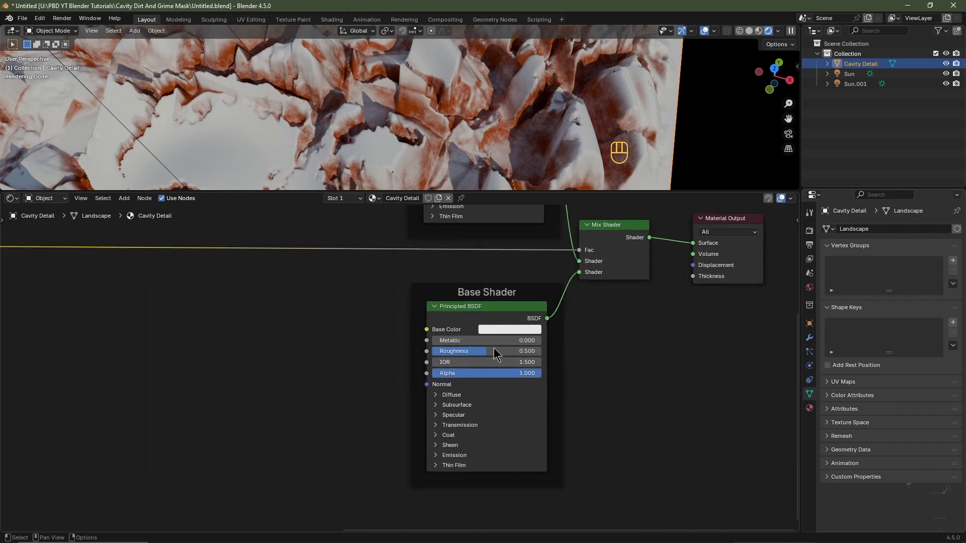
pyautogui.moveTo(446, 285); pyautogui.dragTo(365, 386, button='middle')
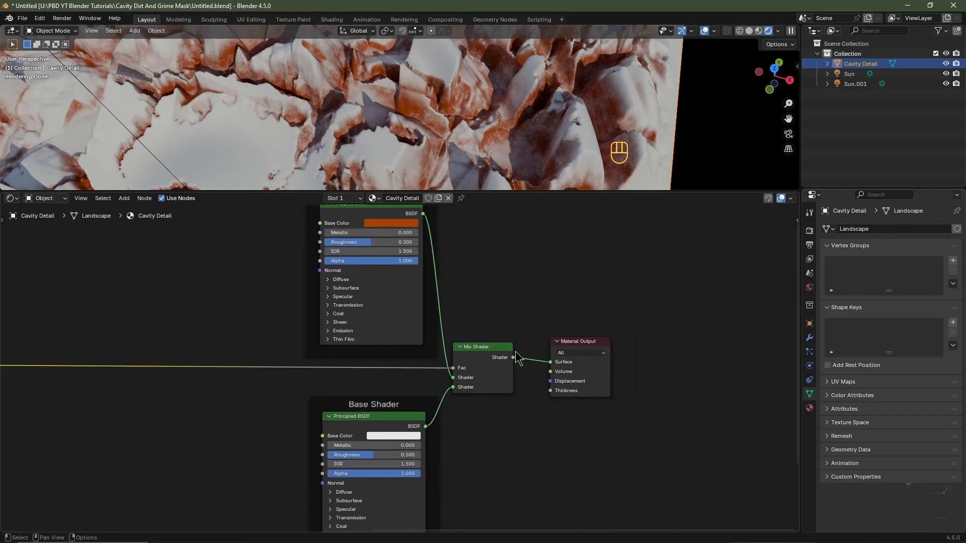
pyautogui.click(388, 401)
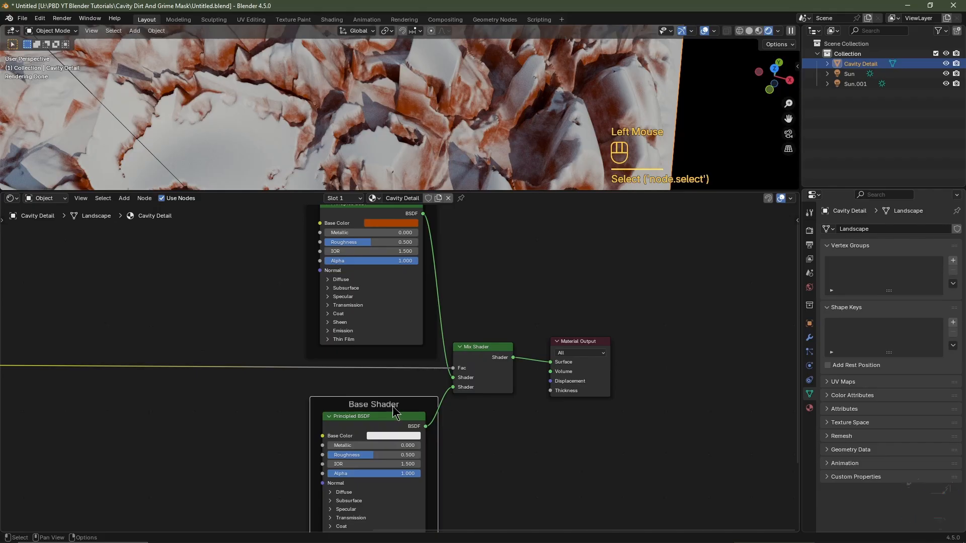
pyautogui.moveTo(443, 325); pyautogui.dragTo(454, 429, button='middle')
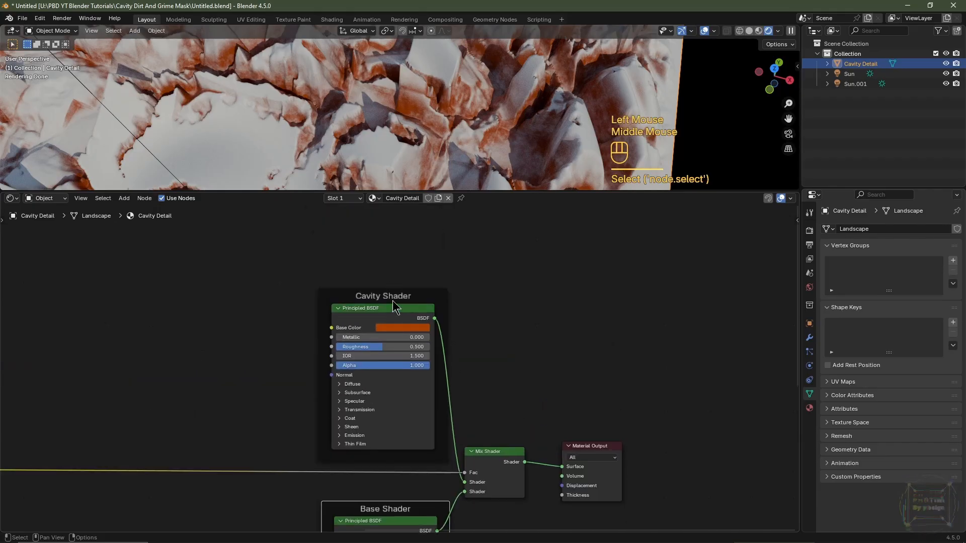
pyautogui.click(394, 297)
# Step: Move both shader frames, the Mix Shader and the Material Output right, farther from the Cavity Mask frame
pyautogui.scroll(-3, 474, 336)
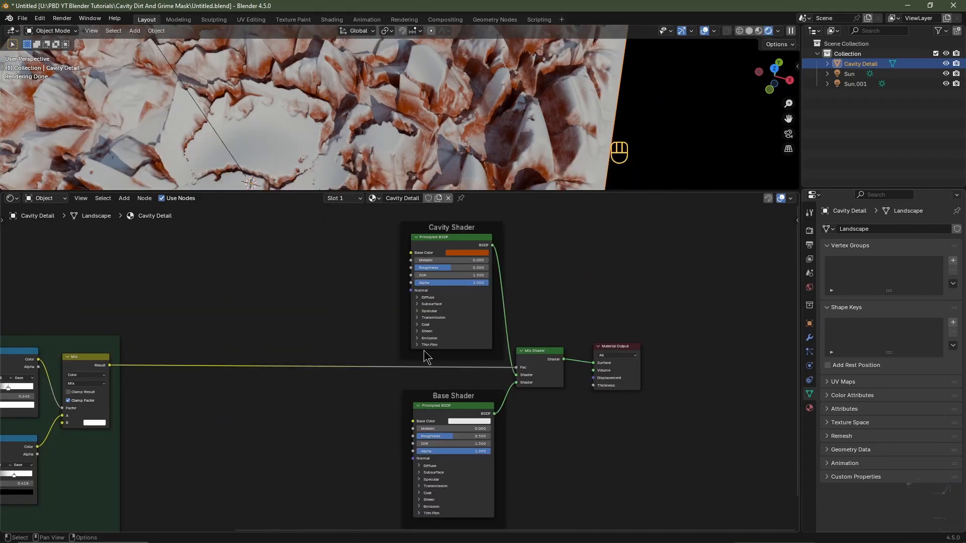
pyautogui.moveTo(468, 377)
pyautogui.mouseDown(button='middle')
pyautogui.moveTo(476, 246)
pyautogui.moveTo(463, 393)
pyautogui.mouseUp(button='middle')
pyautogui.scroll(-2, 505, 271)
pyautogui.moveTo(601, 274); pyautogui.dragTo(395, 462)
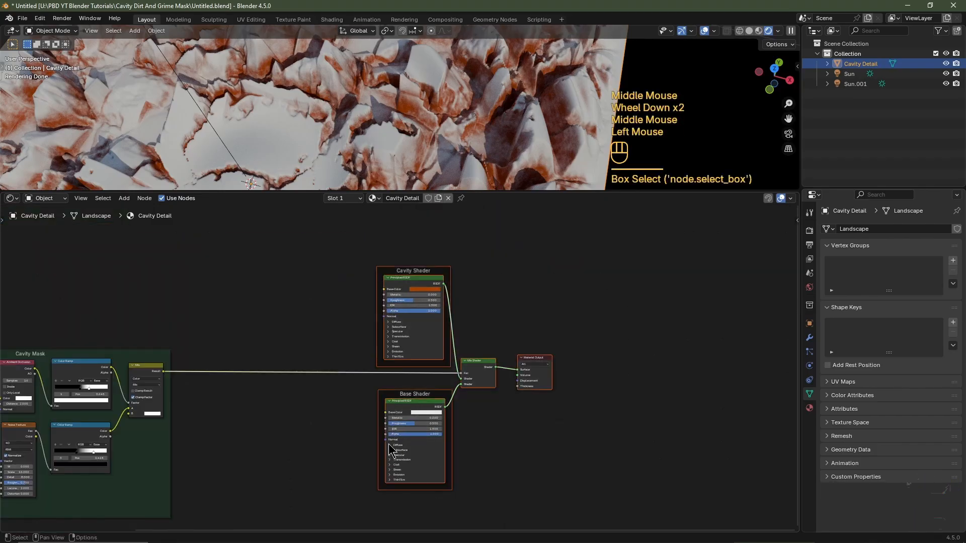
pyautogui.press('g')
pyautogui.click(574, 431)
# Step: Move the Base Shader frame down to leave more room below the Cavity Shader frame
pyautogui.moveTo(688, 445); pyautogui.dragTo(692, 374, button='middle')
pyautogui.click(599, 315)
pyautogui.moveTo(598, 314); pyautogui.dragTo(593, 404)
pyautogui.scroll(2, 589, 405)
pyautogui.moveTo(586, 405); pyautogui.dragTo(565, 393, button='middle')
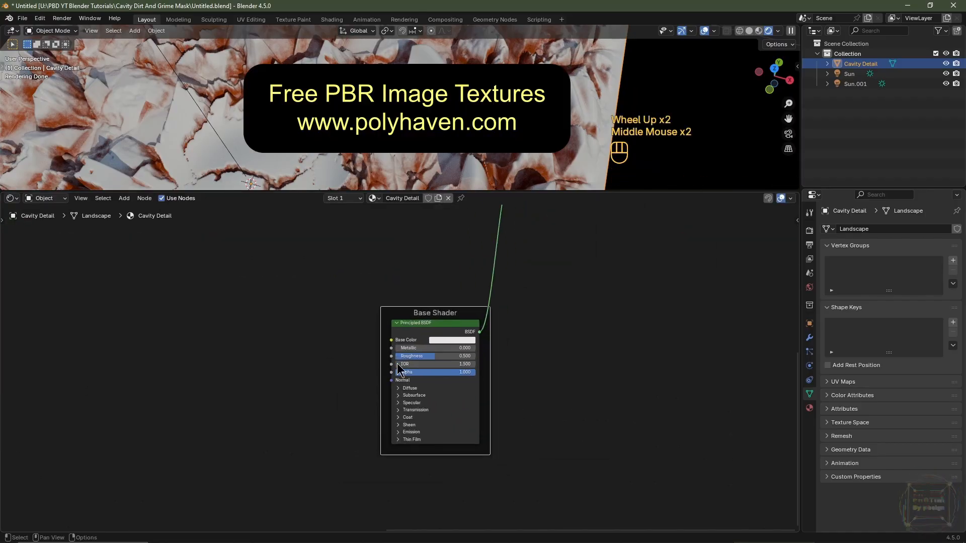
# Step: Start Principled Texture Setup on the Base Shader's Principled BSDF and browse to the RockGranite001 REGULAR\8K folder
pyautogui.click(434, 332)
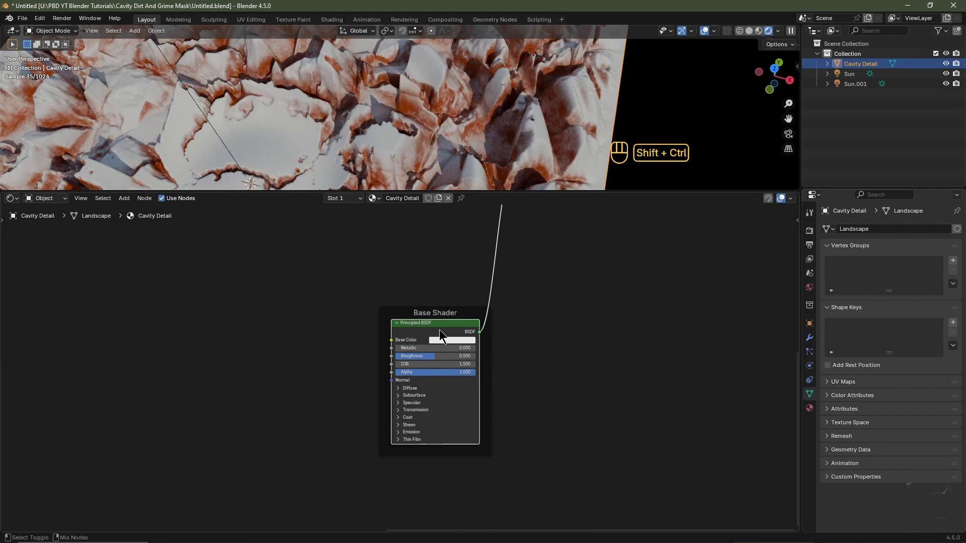
pyautogui.hotkey('ctrl', 'shift', 't')
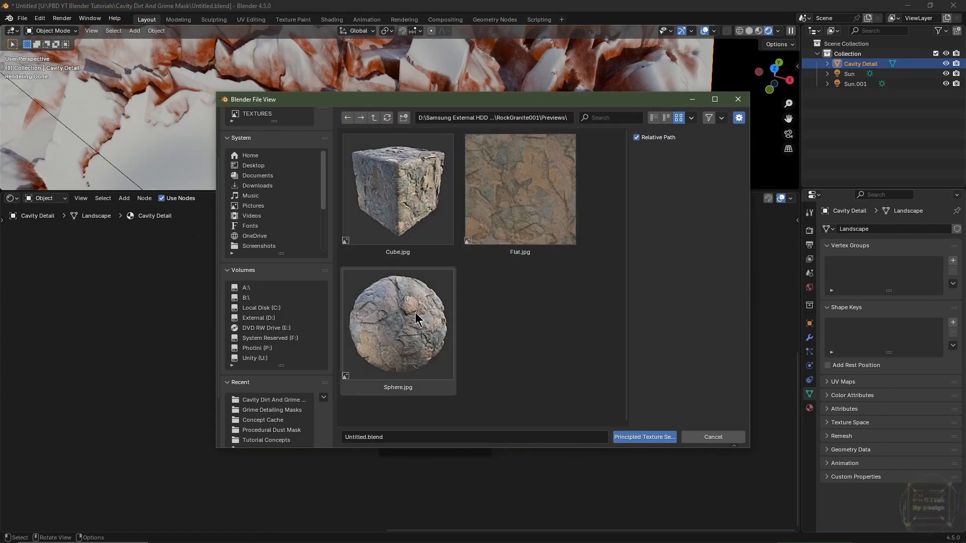
pyautogui.click(374, 118)
pyautogui.doubleClick(510, 198)
pyautogui.doubleClick(427, 208)
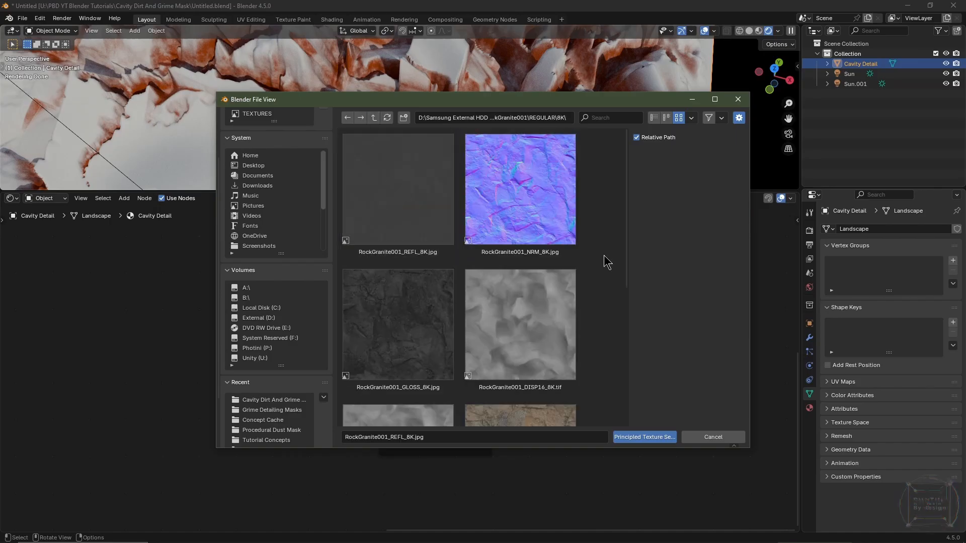
# Step: Load the RockGranite001 8K REFL, NRM, GLOSS, COL and DISP JPG maps into the Base Shader's texture setup
pyautogui.click(409, 188)
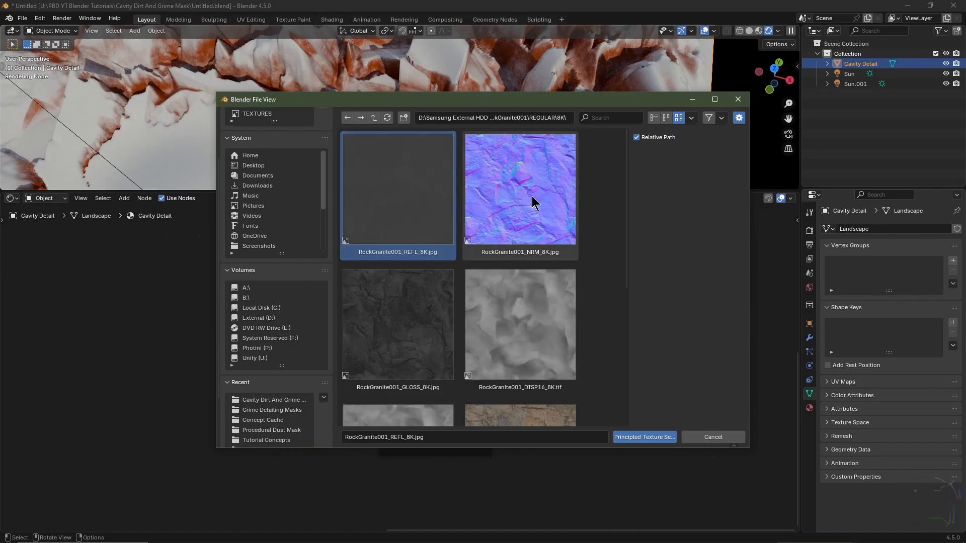
pyautogui.click(402, 320)
pyautogui.scroll(-2, 524, 320)
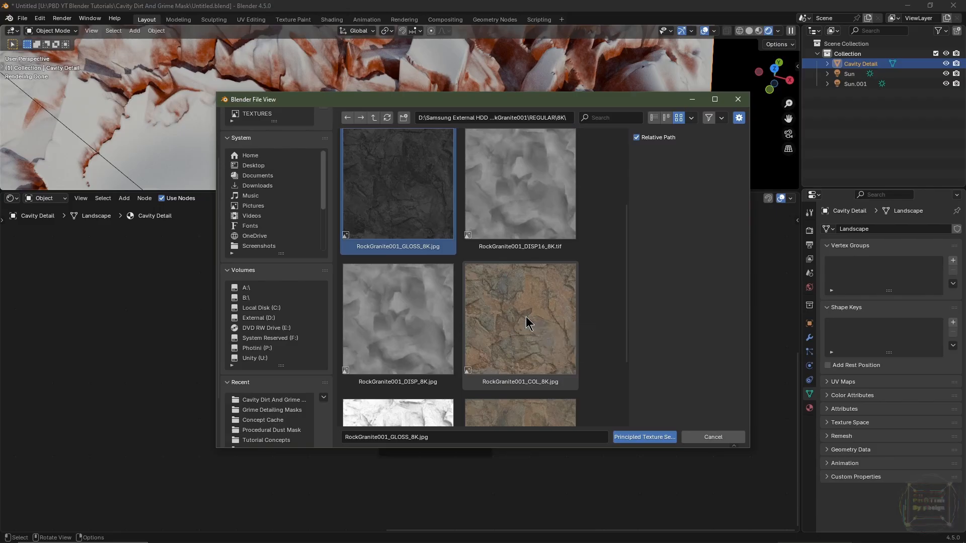
pyautogui.keyDown('ctrl'); pyautogui.click(528, 322); pyautogui.keyUp('ctrl')
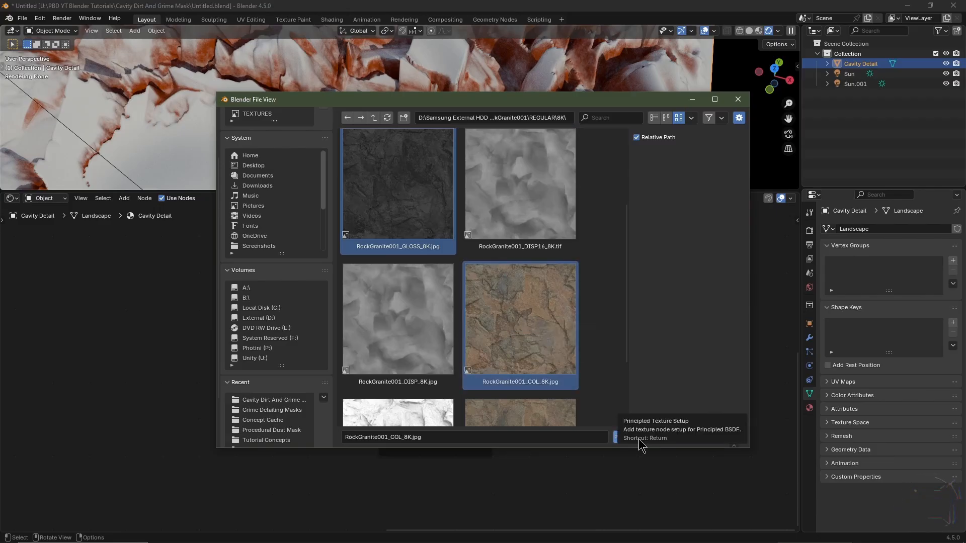
pyautogui.keyDown('ctrl'); pyautogui.click(400, 313); pyautogui.keyUp('ctrl')
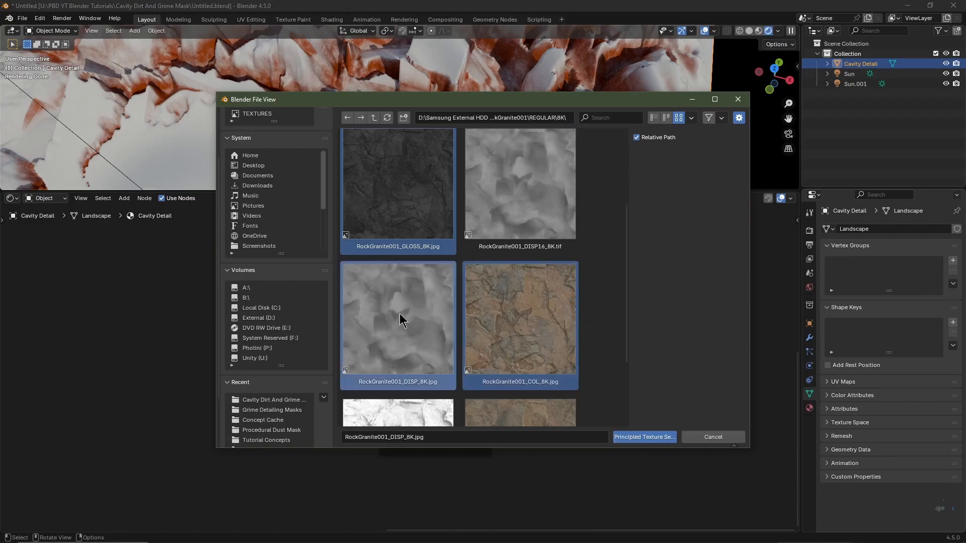
pyautogui.click(645, 437)
# Step: Move the new rock texture and mapping nodes down, clear of the Cavity Mask frame
pyautogui.scroll(-3, 447, 391)
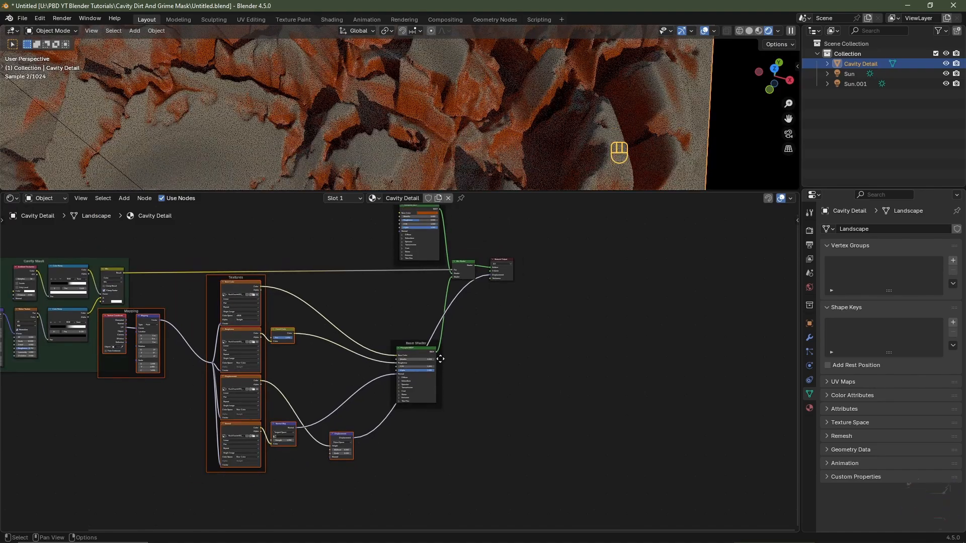
pyautogui.press('g')
pyautogui.click(449, 440)
# Step: Cut the displacement link going into the Material Output
pyautogui.scroll(3, 569, 347)
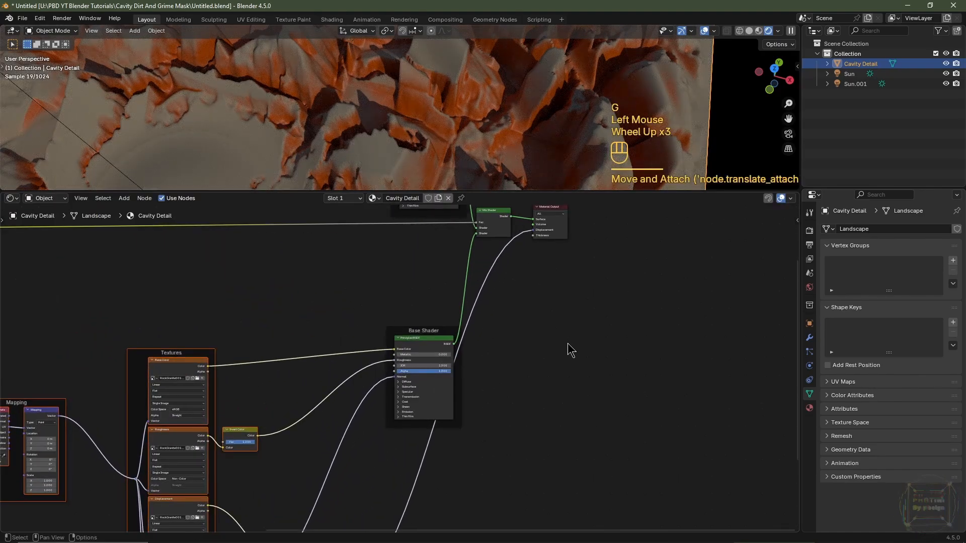
pyautogui.moveTo(570, 347); pyautogui.dragTo(448, 358, button='middle')
pyautogui.keyDown('ctrl'); pyautogui.moveTo(417, 309); pyautogui.dragTo(440, 335, button='right'); pyautogui.keyUp('ctrl')
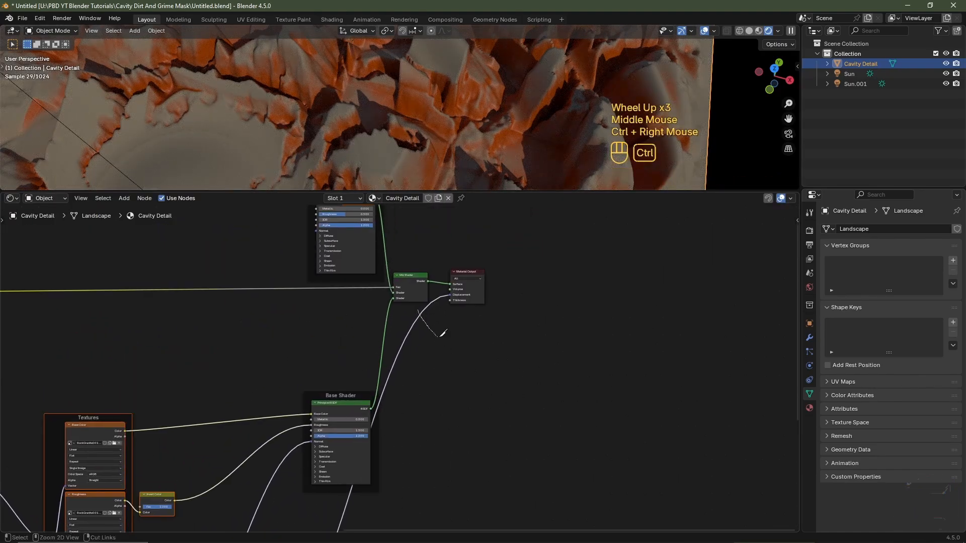
pyautogui.keyDown('ctrl'); pyautogui.moveTo(440, 335); pyautogui.dragTo(442, 337, button='right'); pyautogui.keyUp('ctrl')
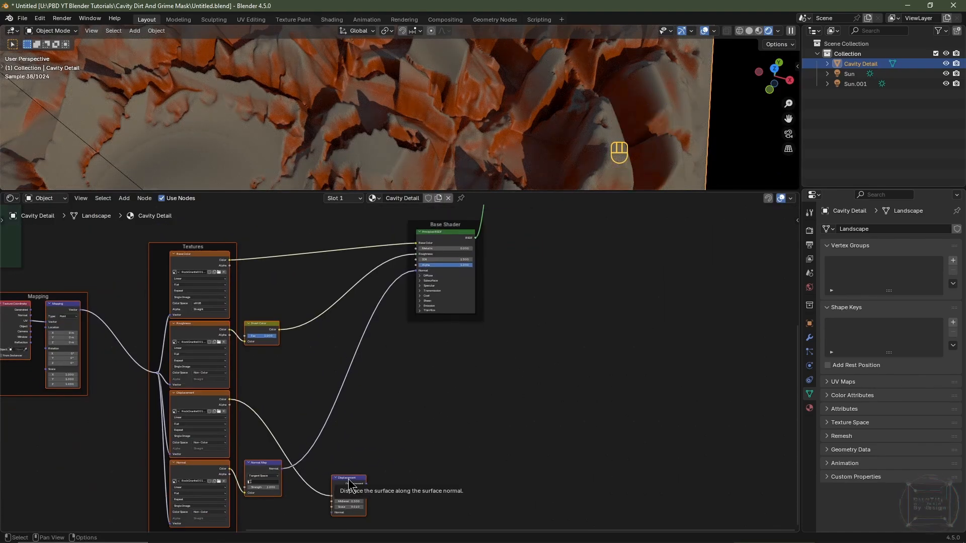
# Step: Delete the Displacement node and the Displacement image texture, and move the Normal texture up below the Roughness texture
pyautogui.click(348, 484)
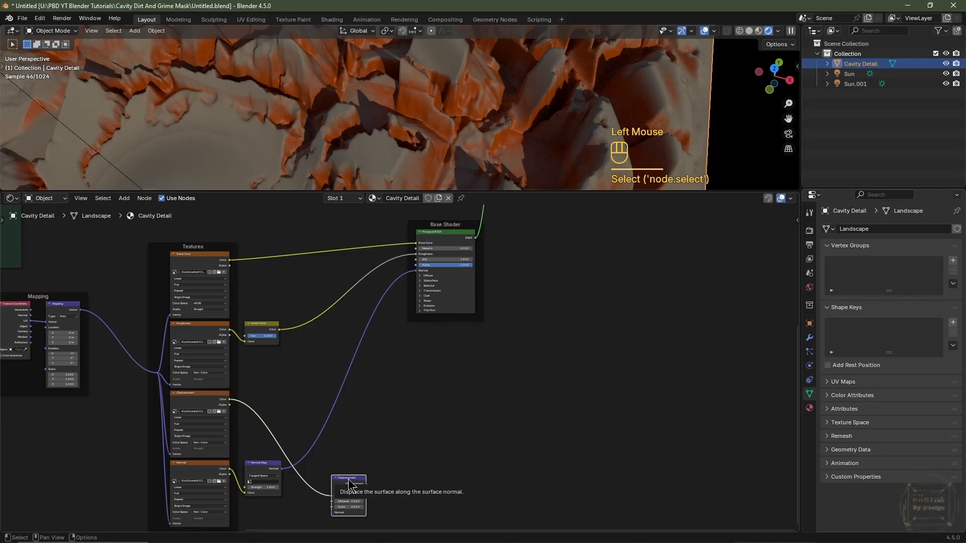
pyautogui.press('Delete')
pyautogui.click(204, 397)
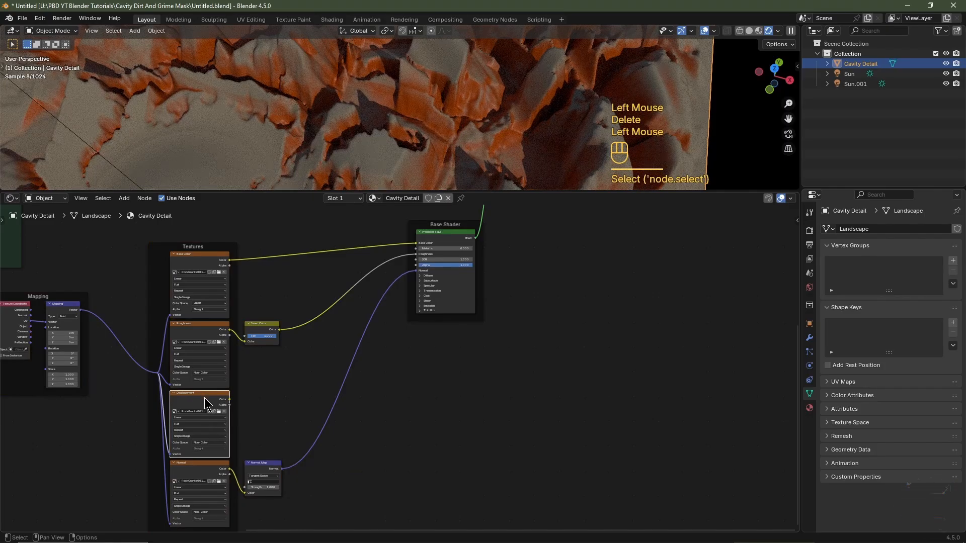
pyautogui.press('Delete')
pyautogui.moveTo(205, 463); pyautogui.dragTo(205, 413)
pyautogui.moveTo(206, 413); pyautogui.dragTo(204, 401)
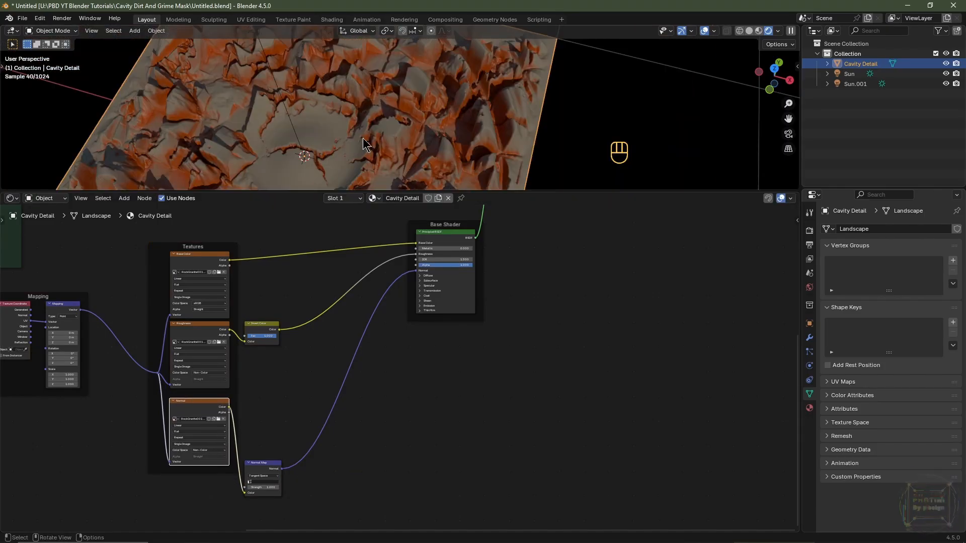
# Step: Connect the rock textures' Object coordinates to their Mapping vector and set the mapping scale to 0.5 on X, Y and Z
pyautogui.scroll(3, 466, 323)
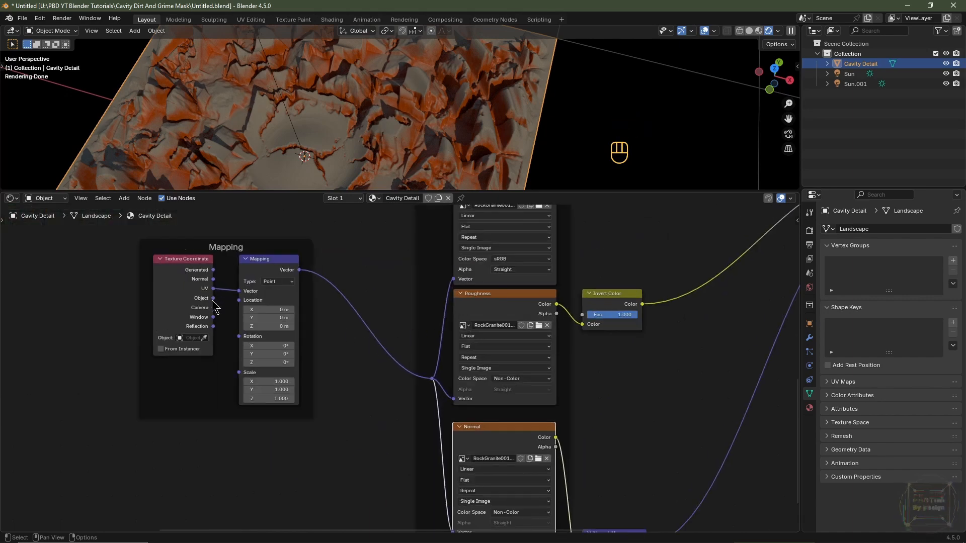
pyautogui.moveTo(214, 298); pyautogui.dragTo(248, 296)
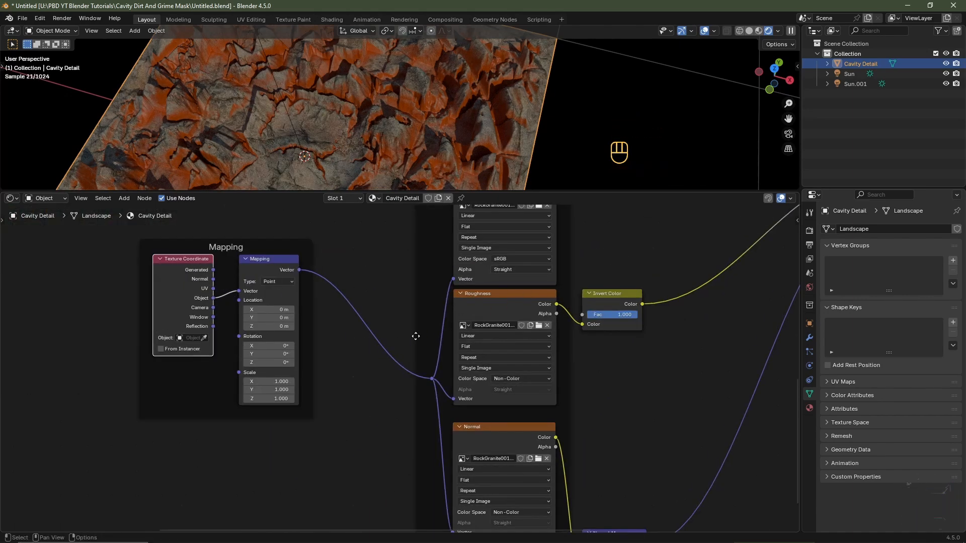
pyautogui.moveTo(280, 383); pyautogui.dragTo(281, 398)
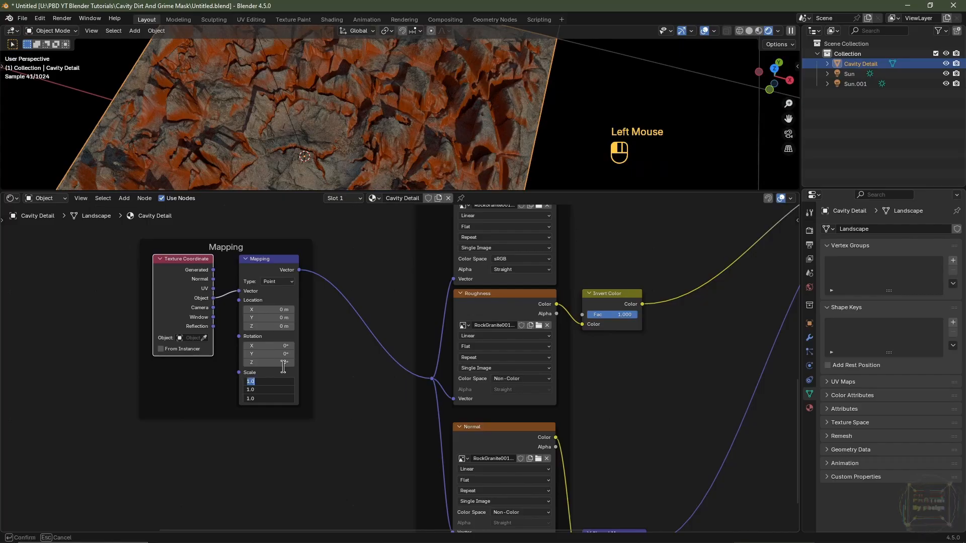
pyautogui.press('Return')
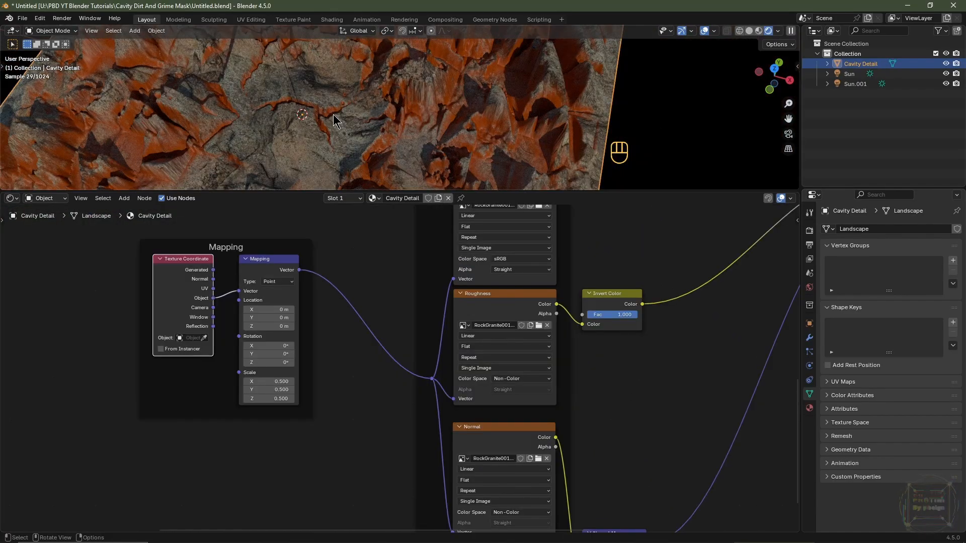
# Step: Set the strength of the Sun.001 light to 5
pyautogui.click(861, 85)
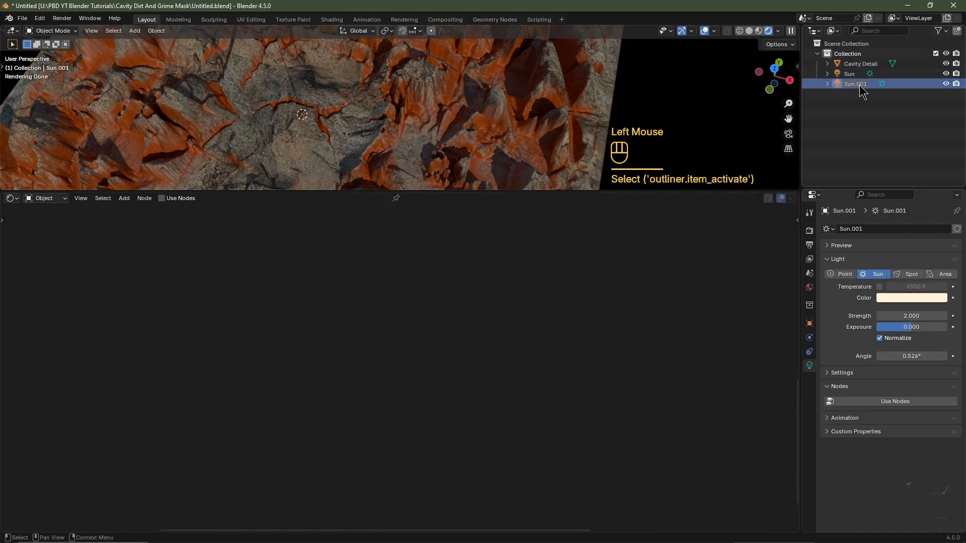
pyautogui.doubleClick(912, 316)
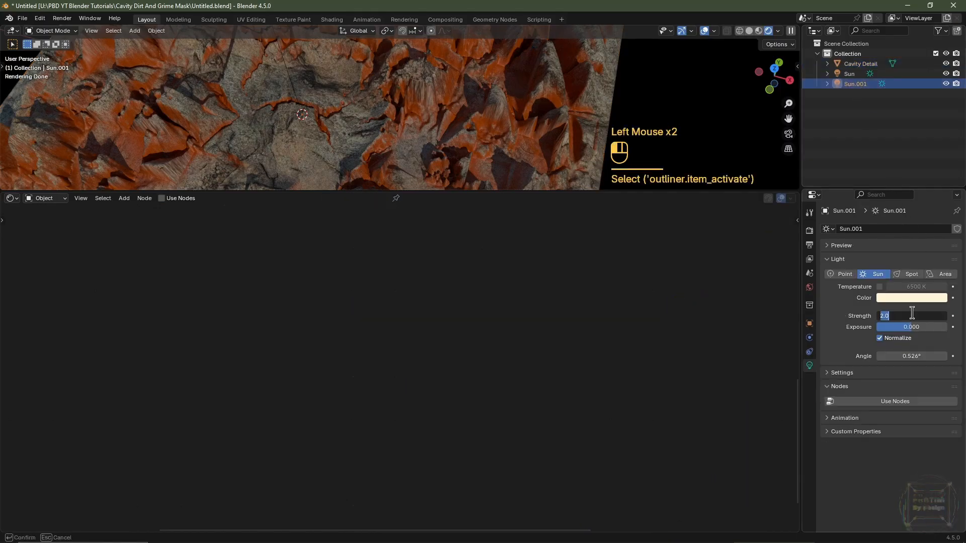
pyautogui.write('5')
pyautogui.press('Return')
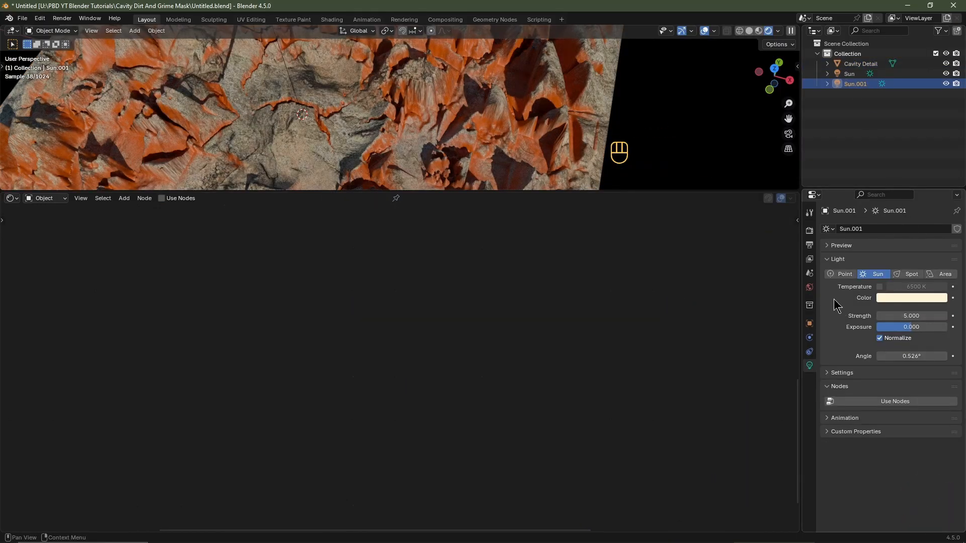
# Step: Reselect the landscape and move the Cavity Shader frame well above the Cavity Mask and Mix Shader to make room for textures
pyautogui.click(385, 106)
pyautogui.scroll(-4, 402, 363)
pyautogui.moveTo(403, 362); pyautogui.dragTo(412, 352, button='middle')
pyautogui.scroll(-2, 413, 352)
pyautogui.moveTo(413, 352); pyautogui.dragTo(409, 367, button='middle')
pyautogui.scroll(4, 409, 367)
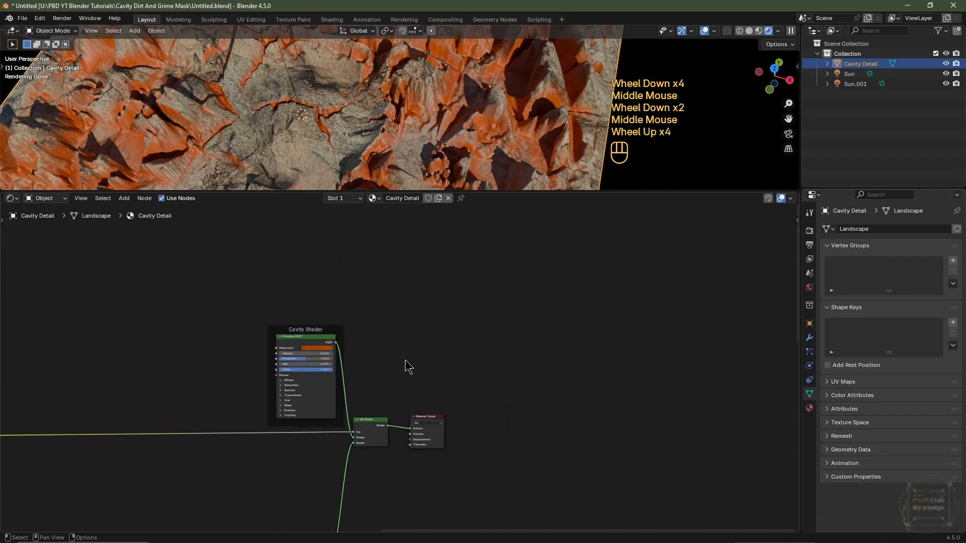
pyautogui.scroll(2, 408, 367)
pyautogui.click(274, 308)
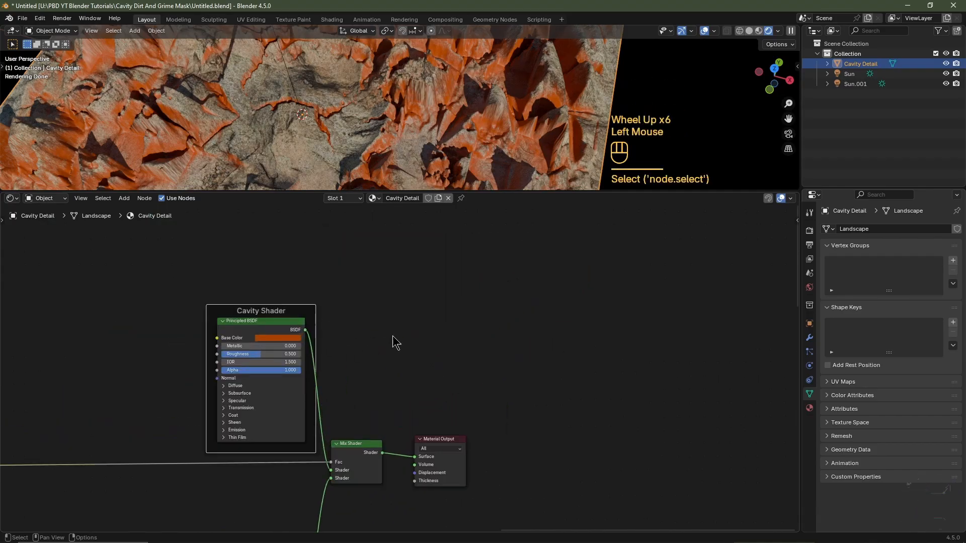
pyautogui.scroll(-6, 418, 355)
pyautogui.moveTo(418, 355); pyautogui.dragTo(442, 434, button='middle')
pyautogui.press('g')
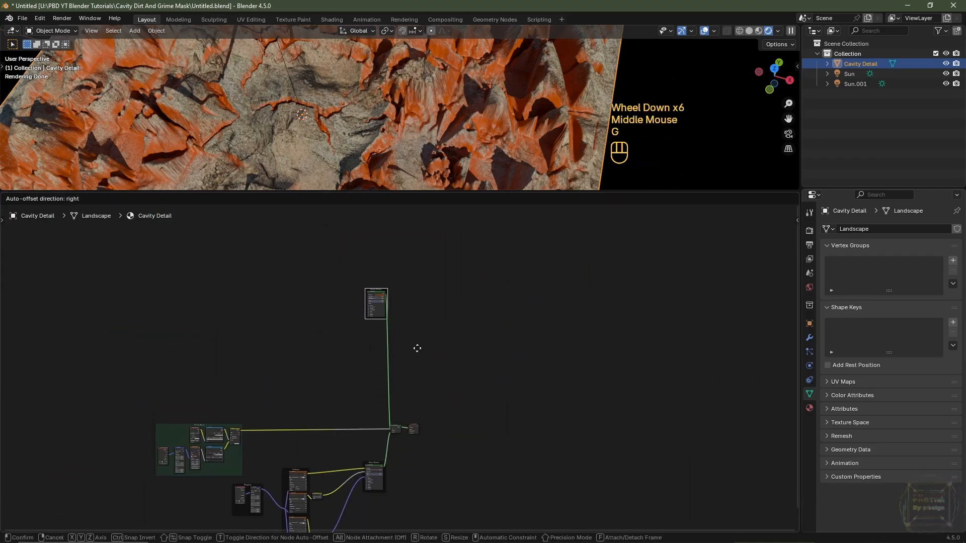
pyautogui.click(417, 348)
# Step: Start Principled Texture Setup on the Cavity Shader's Principled BSDF and browse to the GroundDirt003 REGULAR\6K folder
pyautogui.scroll(4, 419, 354)
pyautogui.moveTo(418, 354); pyautogui.dragTo(470, 445, button='middle')
pyautogui.scroll(1, 454, 401)
pyautogui.moveTo(454, 401); pyautogui.dragTo(456, 459, button='middle')
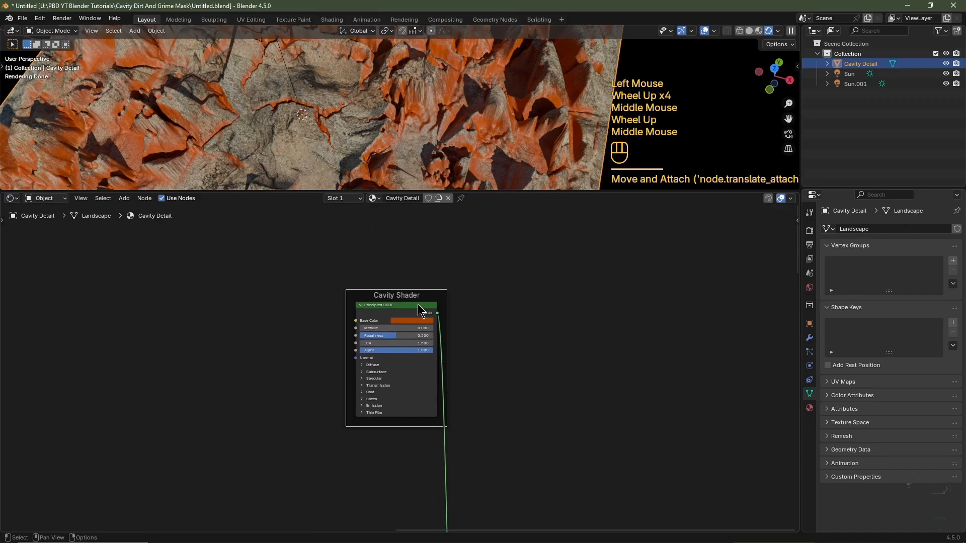
pyautogui.click(420, 310)
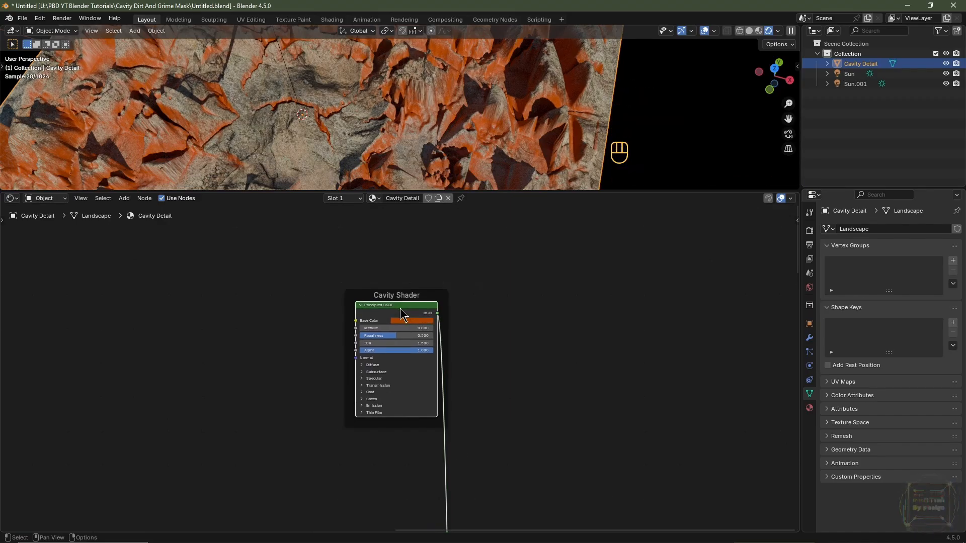
pyautogui.hotkey('ctrl', 'shift', 't')
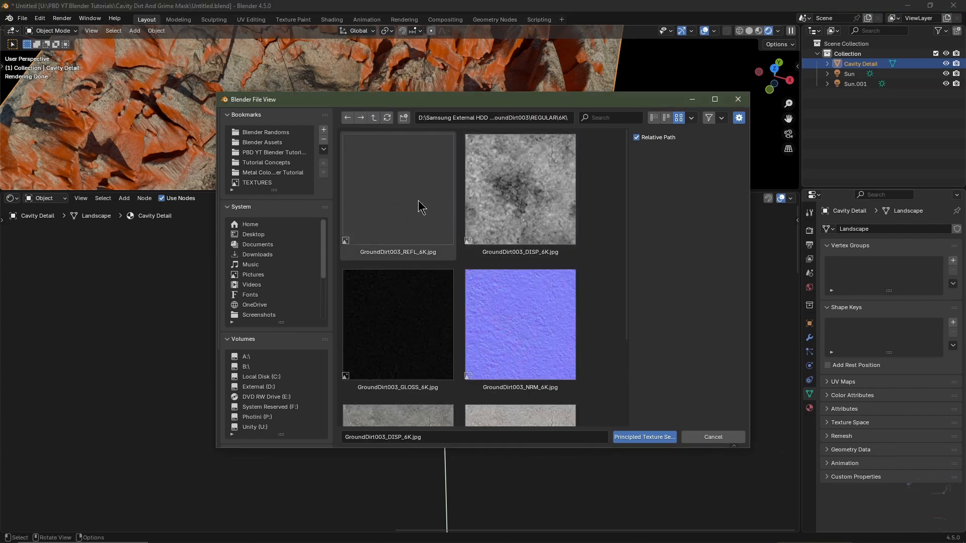
# Step: Load the GroundDirt003 6K REFL, GLOSS, NRM and COL_VAR1 maps into the Cavity Shader's texture setup
pyautogui.click(419, 207)
pyautogui.keyDown('ctrl'); pyautogui.click(425, 324); pyautogui.keyUp('ctrl')
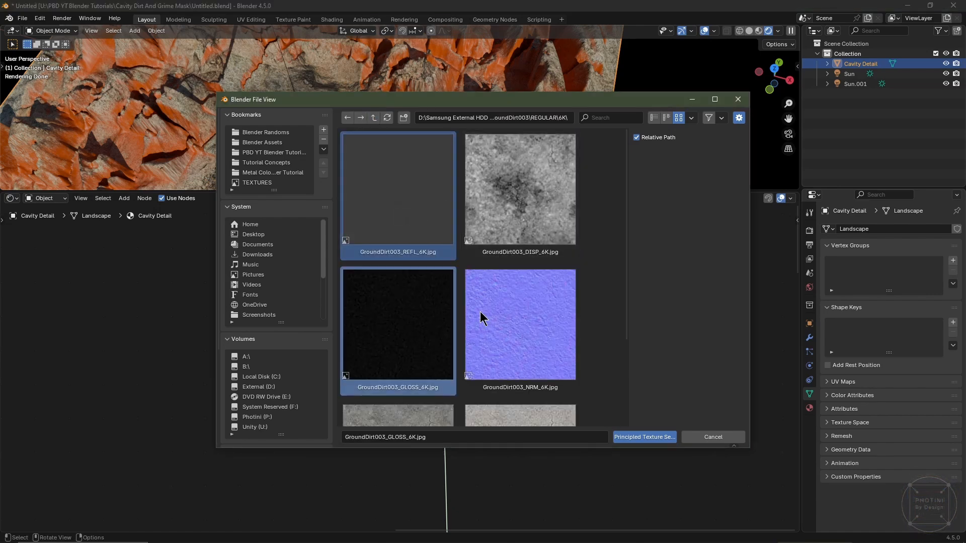
pyautogui.keyDown('ctrl'); pyautogui.click(527, 314); pyautogui.keyUp('ctrl')
pyautogui.scroll(-3, 544, 292)
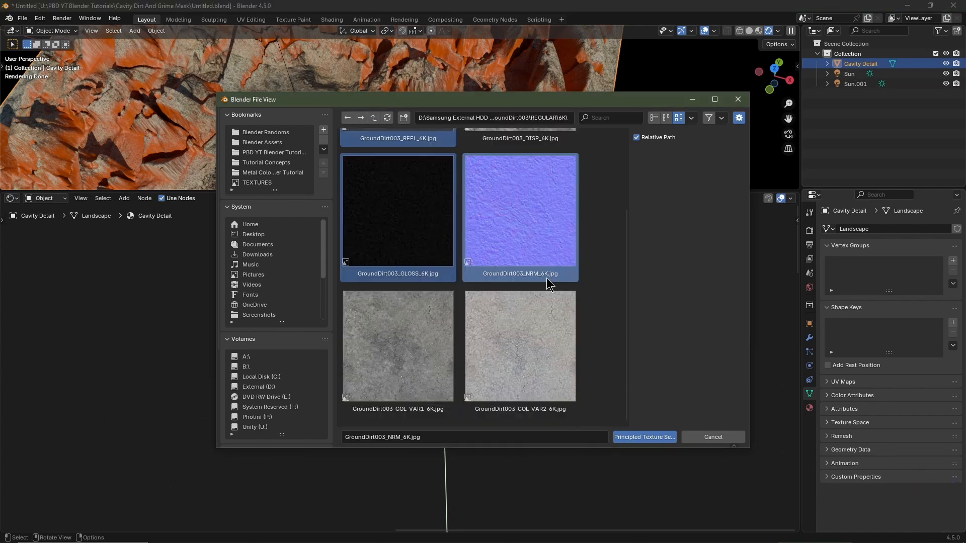
pyautogui.keyDown('ctrl'); pyautogui.click(421, 356); pyautogui.keyUp('ctrl')
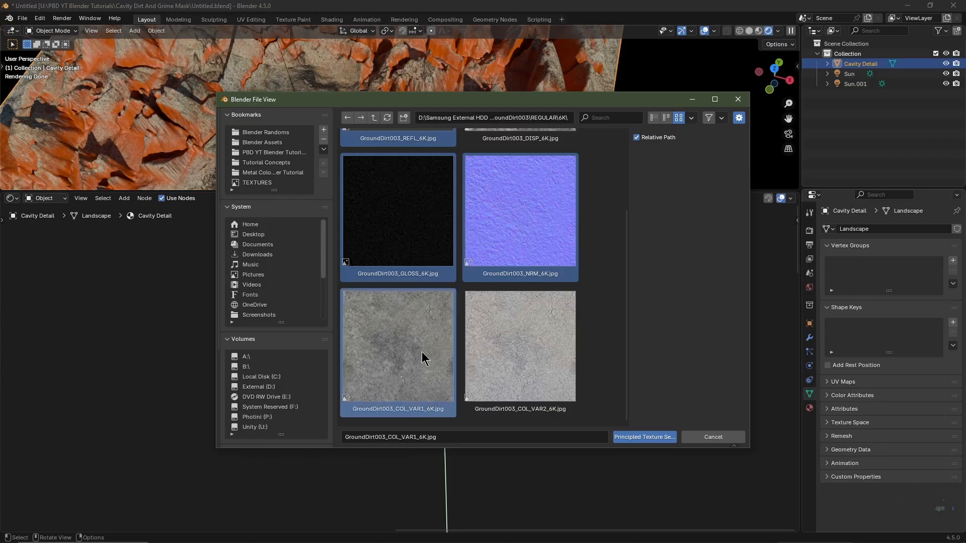
pyautogui.click(646, 437)
# Step: Move the new dirt texture and mapping nodes up above the Cavity Mask frame, beside the Cavity Shader
pyautogui.scroll(-5, 383, 463)
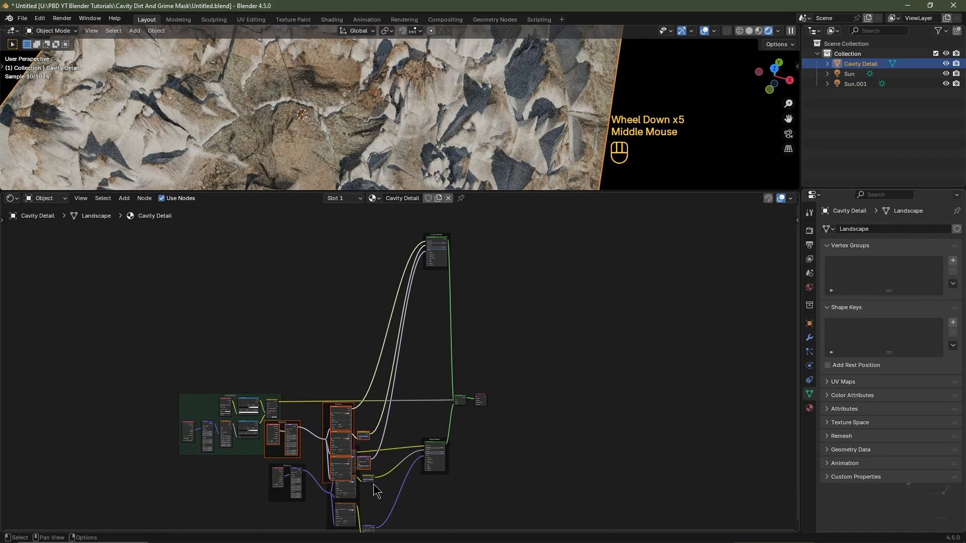
pyautogui.press('g')
pyautogui.click(377, 312)
# Step: Connect the dirt textures' Object coordinates to their Mapping vector in place of UV, and inspect the cavities up close
pyautogui.scroll(2, 404, 312)
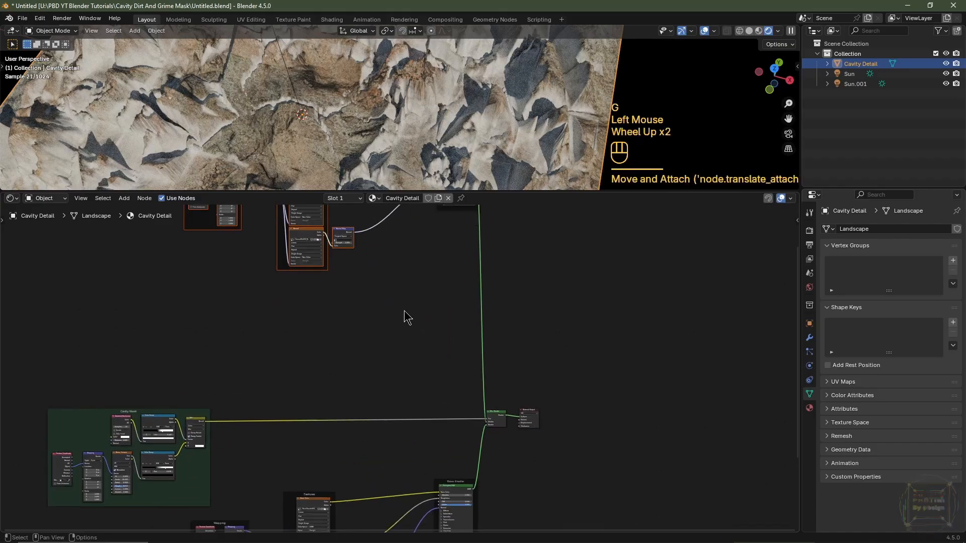
pyautogui.moveTo(404, 313); pyautogui.dragTo(396, 437, button='middle')
pyautogui.scroll(3, 395, 433)
pyautogui.moveTo(250, 320); pyautogui.dragTo(376, 397, button='middle')
pyautogui.moveTo(270, 380); pyautogui.dragTo(378, 409, button='middle')
pyautogui.scroll(3, 386, 372)
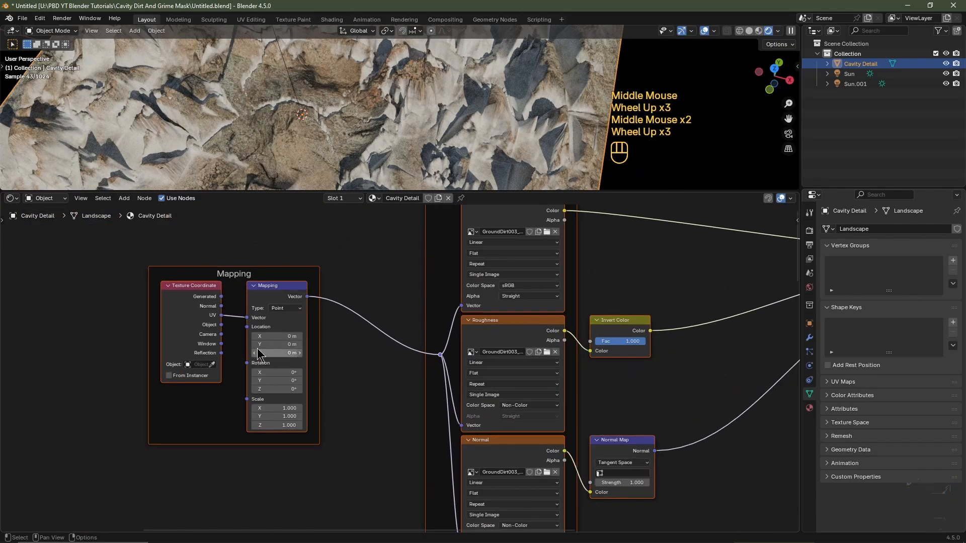
pyautogui.click(155, 318)
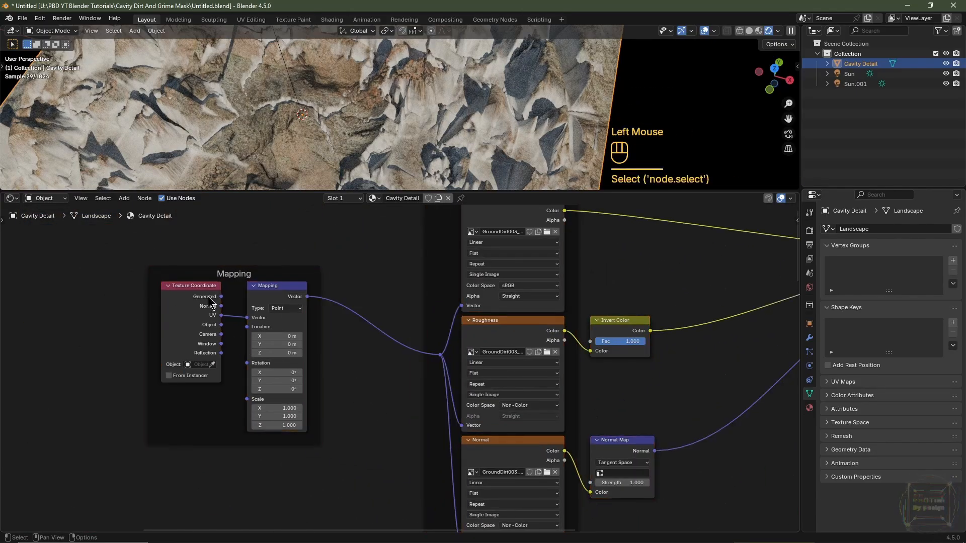
pyautogui.moveTo(221, 325); pyautogui.dragTo(247, 318)
pyautogui.keyDown('shift'); pyautogui.scroll(2, 434, 144); pyautogui.keyUp('shift')
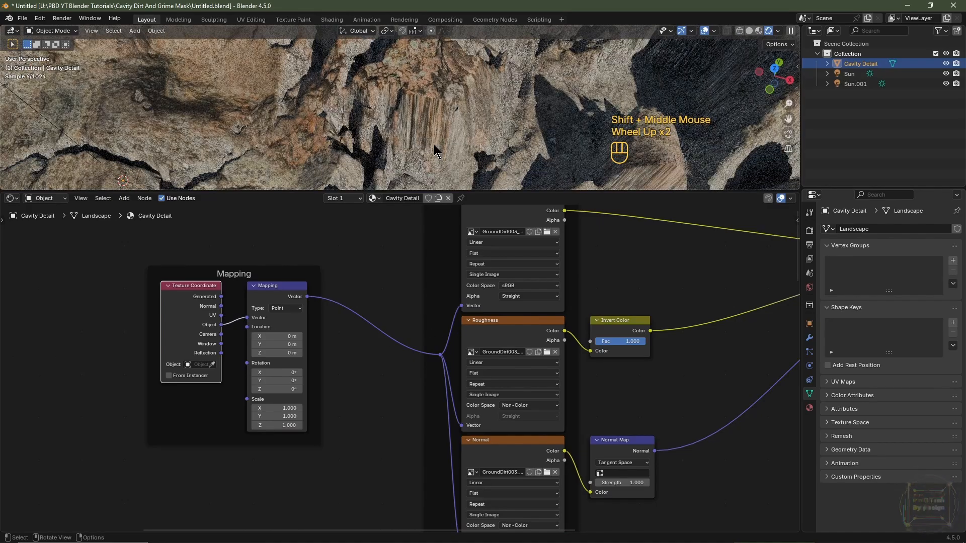
# Step: Change the projection from Flat to Box on the GroundDirt003 Base Color, Roughness and Normal image textures
pyautogui.moveTo(706, 267); pyautogui.dragTo(554, 289, button='middle')
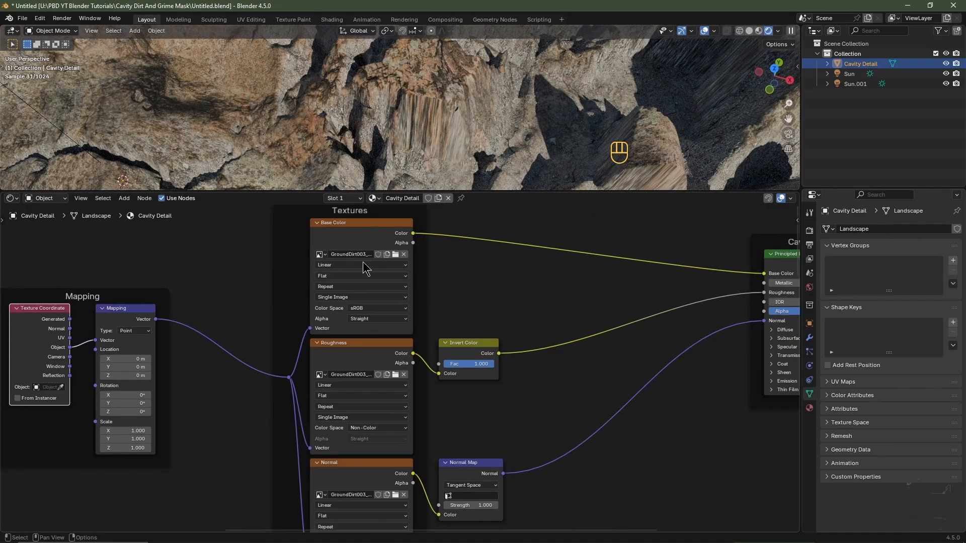
pyautogui.click(366, 280)
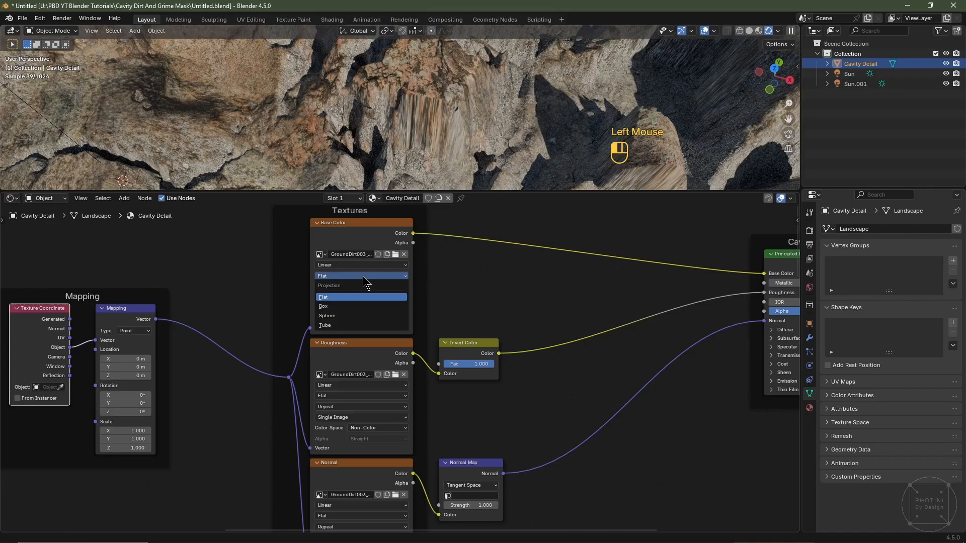
pyautogui.click(345, 308)
pyautogui.click(337, 397)
pyautogui.click(339, 427)
pyautogui.moveTo(432, 438); pyautogui.dragTo(445, 290, button='middle')
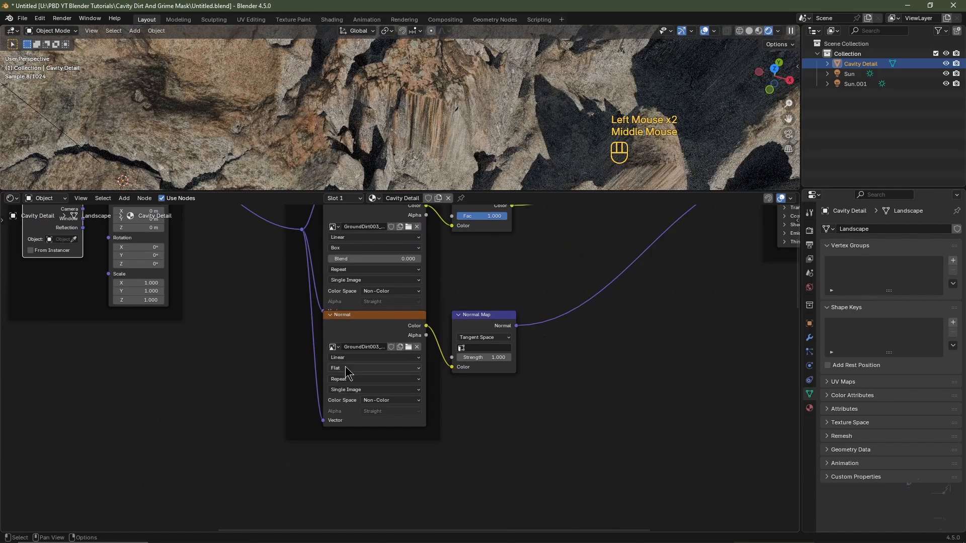
pyautogui.click(345, 367)
pyautogui.click(346, 399)
# Step: Change the projection to Box on the Base Shader's rock Base Color, Roughness and Normal image textures
pyautogui.scroll(-3, 508, 511)
pyautogui.moveTo(509, 513); pyautogui.dragTo(399, 166, button='middle')
pyautogui.moveTo(459, 466); pyautogui.dragTo(478, 297, button='middle')
pyautogui.scroll(2, 459, 367)
pyautogui.click(294, 291)
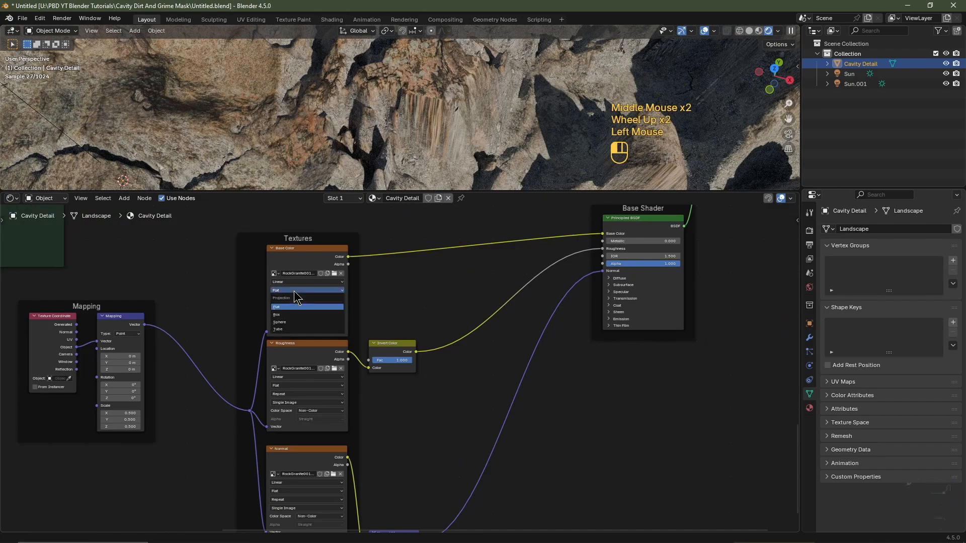
pyautogui.click(284, 316)
pyautogui.click(283, 386)
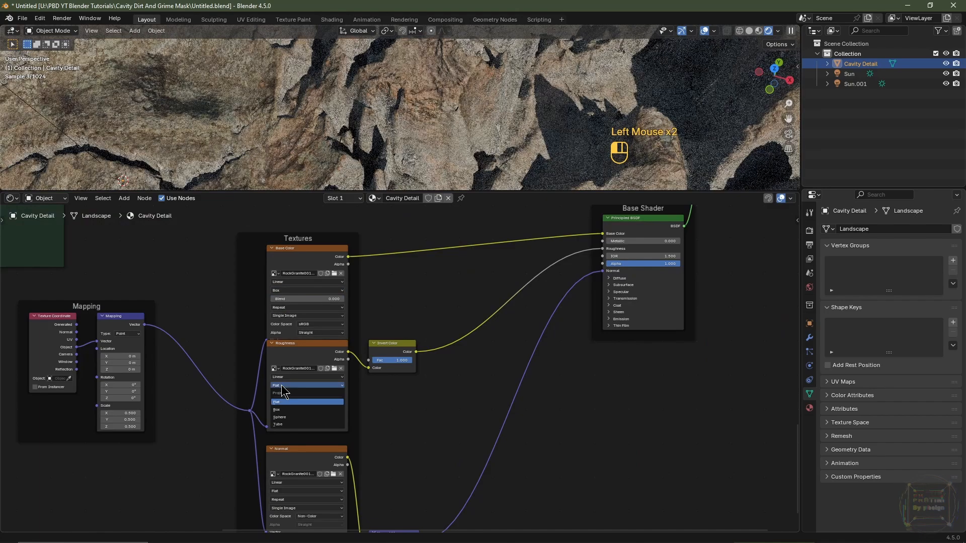
pyautogui.click(288, 411)
pyautogui.moveTo(399, 479); pyautogui.dragTo(418, 358, button='middle')
pyautogui.click(322, 371)
pyautogui.click(321, 395)
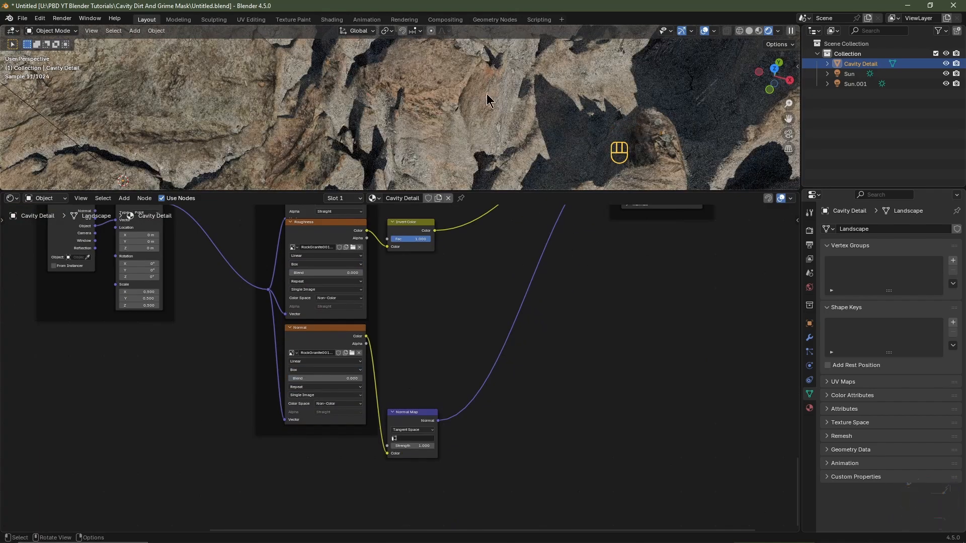
# Step: Set the dirt textures' Mapping scale to 0.5 on X, Y and Z
pyautogui.scroll(-4, 512, 116)
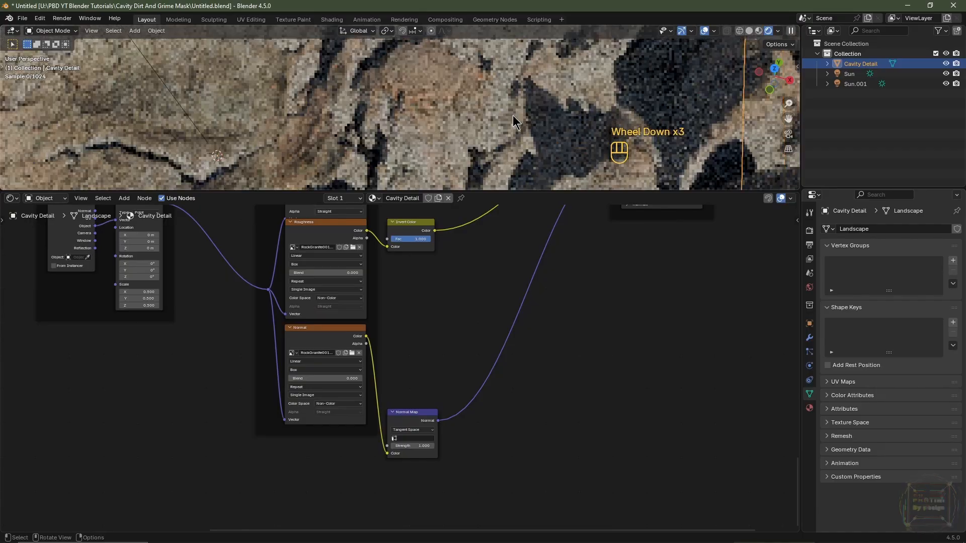
pyautogui.press('Home')
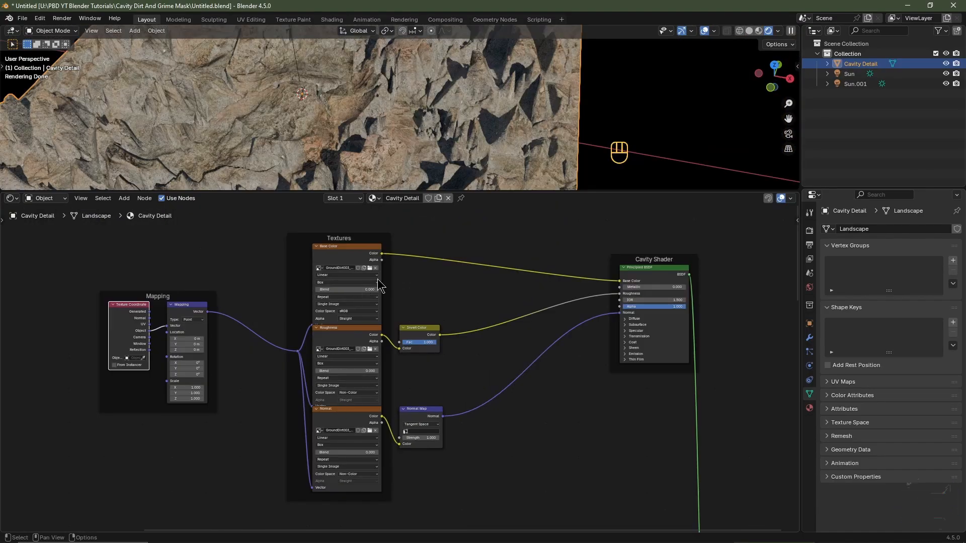
pyautogui.scroll(3, 250, 427)
pyautogui.moveTo(236, 415); pyautogui.dragTo(323, 382, button='middle')
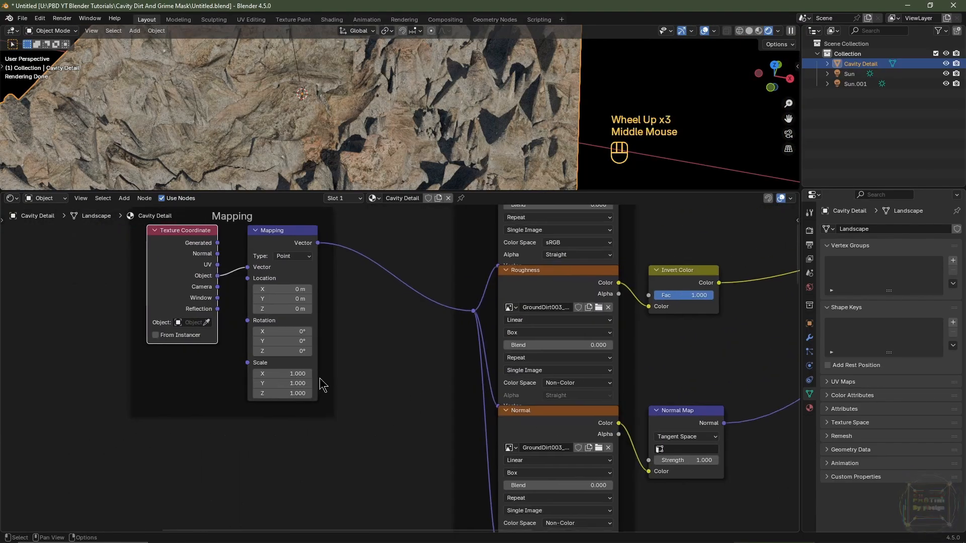
pyautogui.click(285, 373)
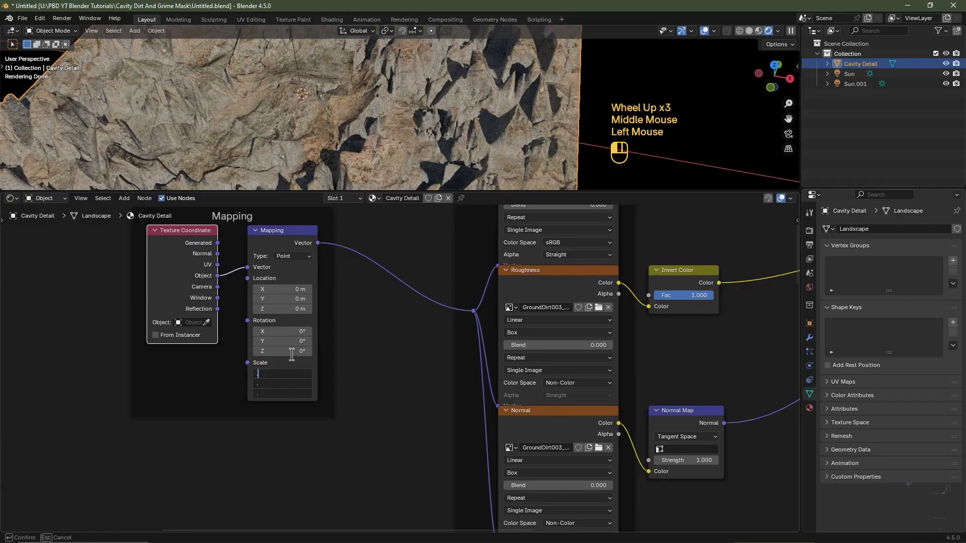
pyautogui.write('5')
pyautogui.press('Return')
# Step: Insert a Mix Color node before the Cavity Shader's Base Color and feed the dirt Base Color texture into both A and B
pyautogui.scroll(-2, 322, 347)
pyautogui.scroll(2, 456, 288)
pyautogui.moveTo(584, 285); pyautogui.dragTo(397, 330, button='middle')
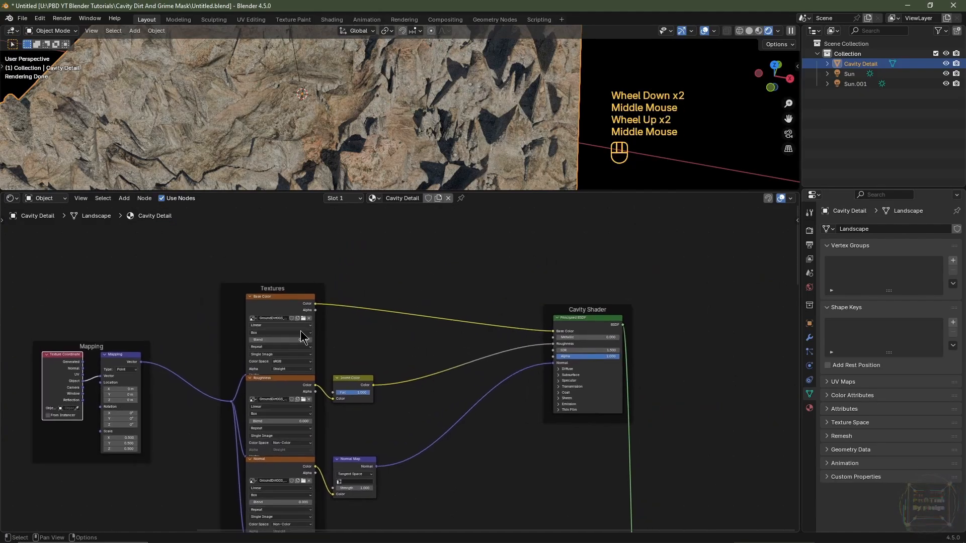
pyautogui.scroll(2, 403, 340)
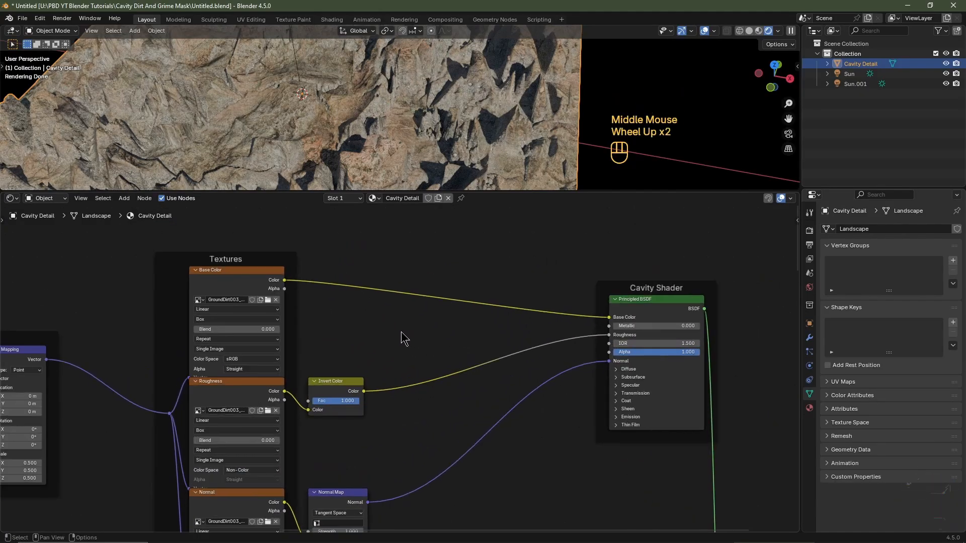
pyautogui.hotkey('shift', 'a')
pyautogui.moveTo(405, 332)
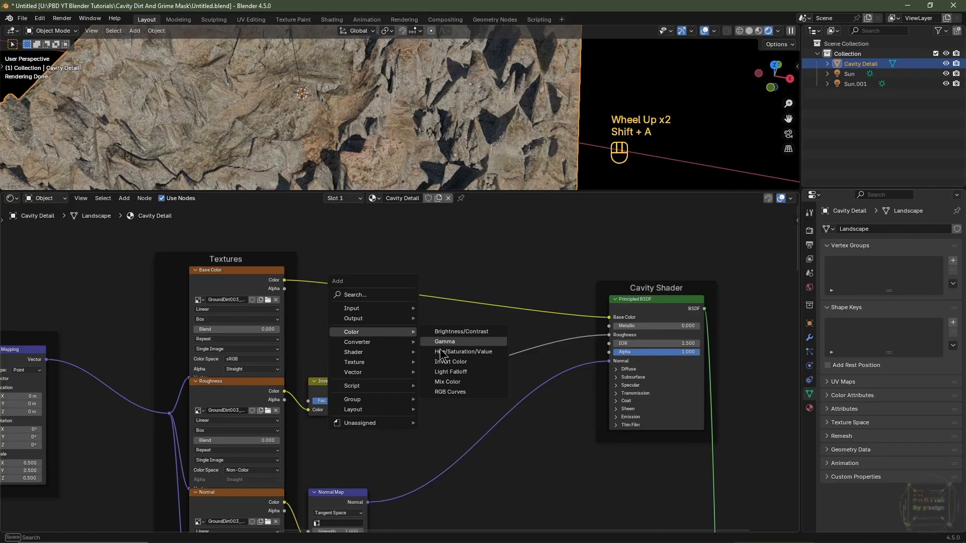
pyautogui.click(448, 382)
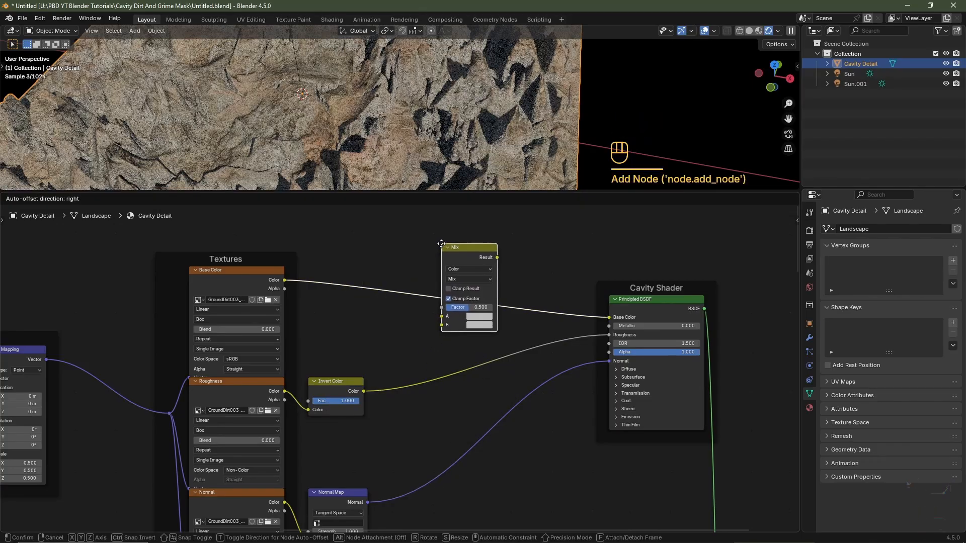
pyautogui.click(441, 243)
pyautogui.moveTo(284, 280); pyautogui.dragTo(438, 327)
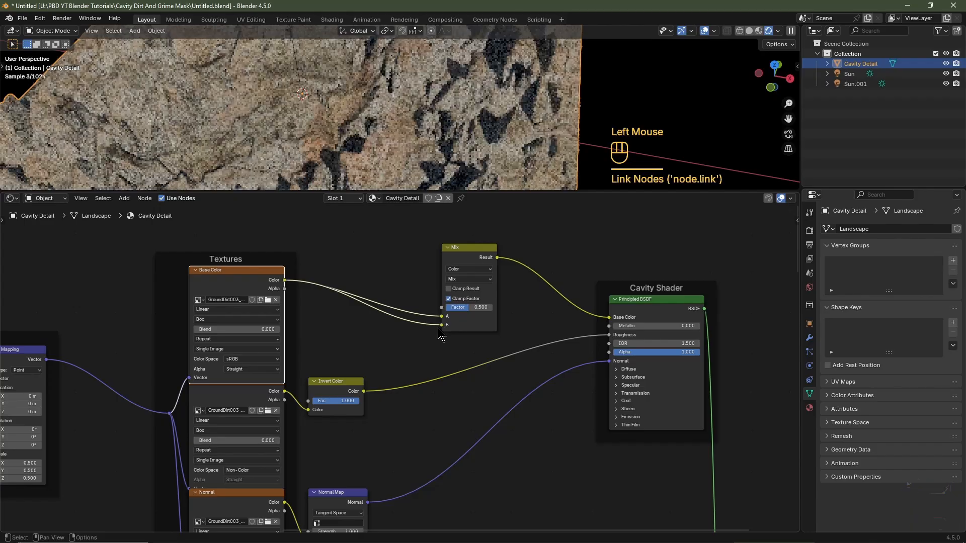
pyautogui.moveTo(469, 256); pyautogui.dragTo(534, 241)
# Step: Insert an RGB Curves node between the dirt Base Color texture and the Mix node's B input, placed above the Invert Color node
pyautogui.hotkey('shift', 'a')
pyautogui.moveTo(351, 316)
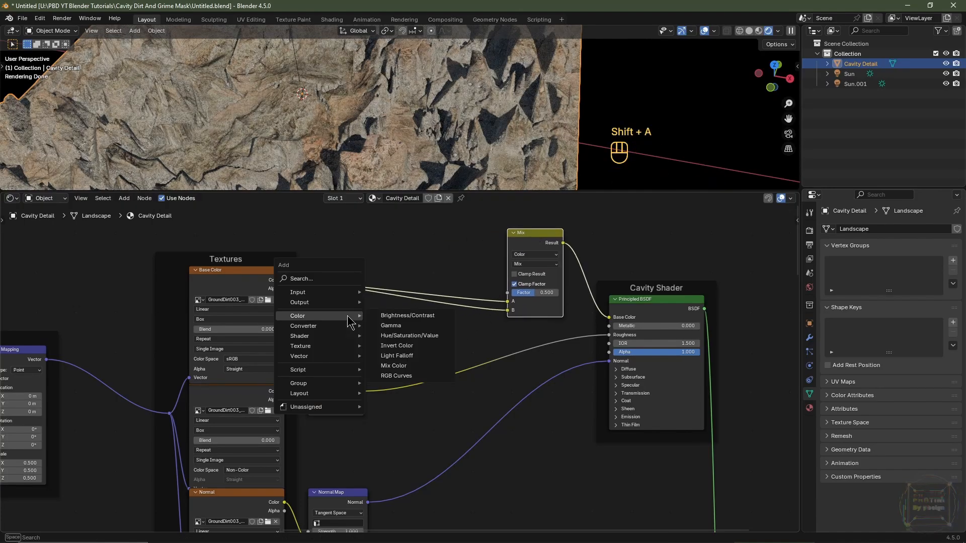
pyautogui.click(397, 376)
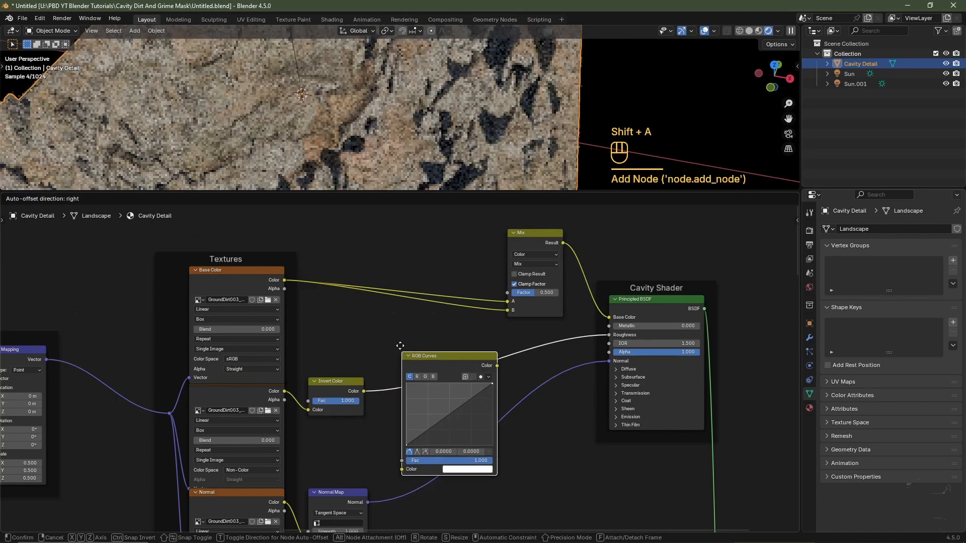
pyautogui.click(363, 305)
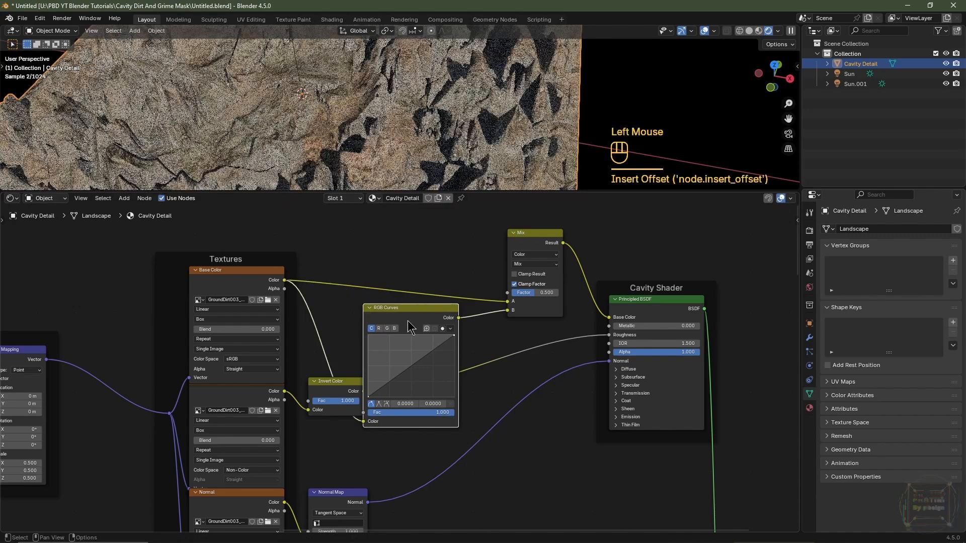
pyautogui.moveTo(408, 318); pyautogui.dragTo(392, 239)
# Step: Set the Mix factor to 1, darken the RGB curve with a point at about 0.61, 0.23, and move the Mix node up
pyautogui.moveTo(525, 296); pyautogui.dragTo(553, 295)
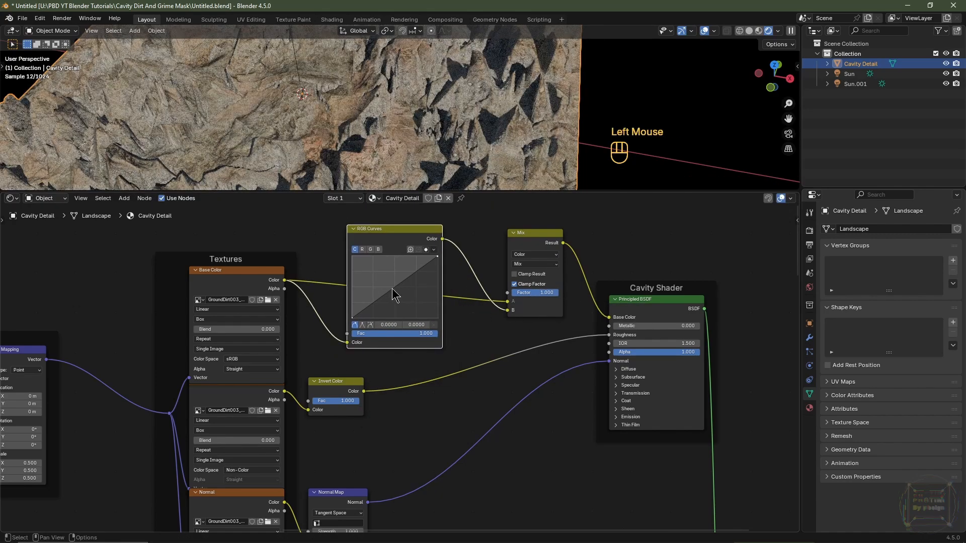
pyautogui.moveTo(392, 290); pyautogui.dragTo(405, 305)
pyautogui.moveTo(422, 273); pyautogui.dragTo(424, 321, button='middle')
pyautogui.moveTo(524, 348); pyautogui.dragTo(563, 284)
# Step: Add a Noise Texture node in the empty space above the dirt Textures frame
pyautogui.moveTo(349, 276); pyautogui.dragTo(359, 335, button='middle')
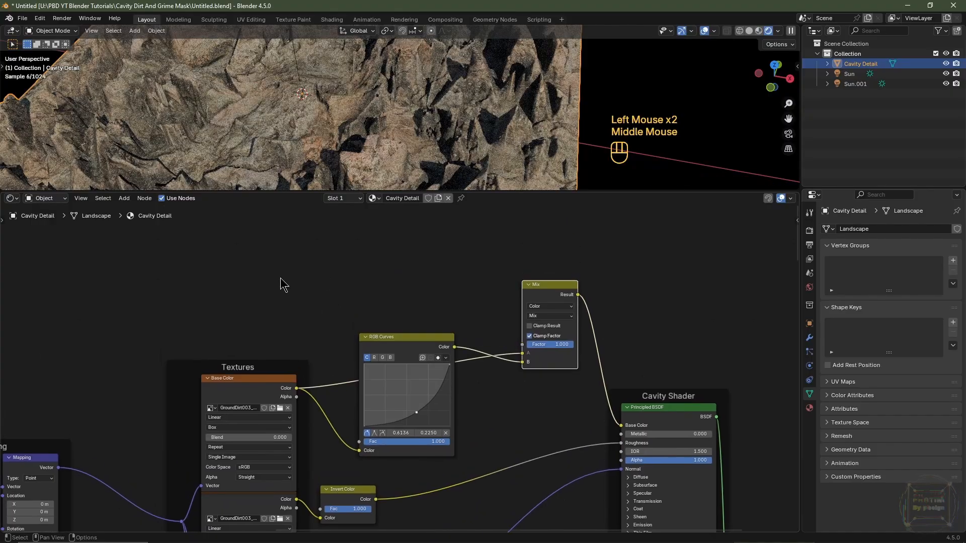
pyautogui.hotkey('shift', 'a')
pyautogui.moveTo(247, 304)
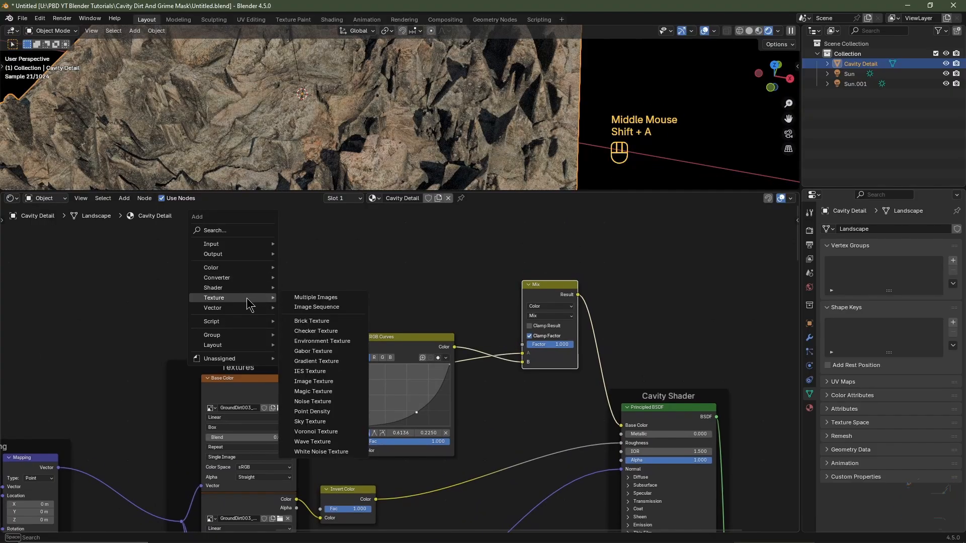
pyautogui.click(312, 401)
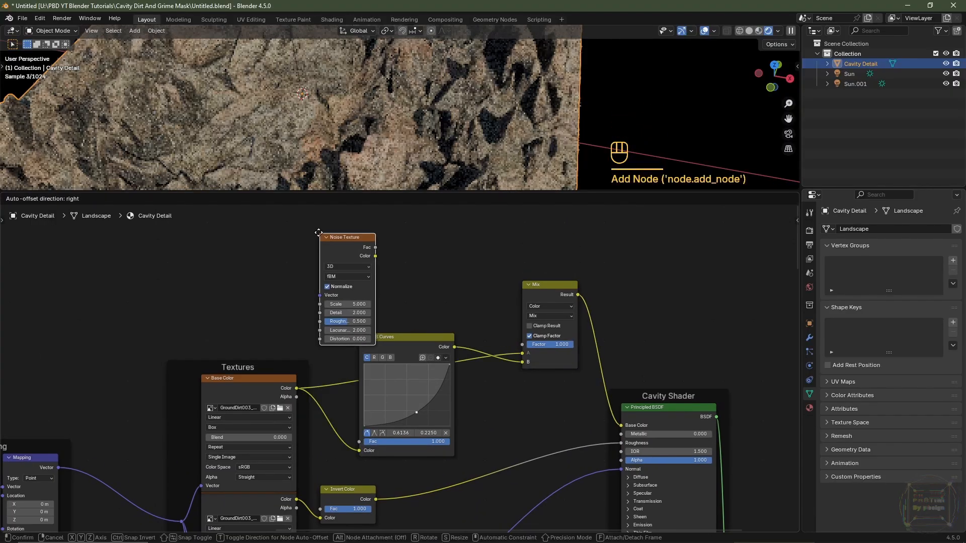
pyautogui.click(274, 209)
pyautogui.moveTo(308, 224); pyautogui.dragTo(314, 245)
# Step: Add a Texture Coordinate node, connect its Object output to the Noise Texture's Vector, and set the noise dimensions to 4D
pyautogui.hotkey('shift', 'a')
pyautogui.moveTo(314, 244)
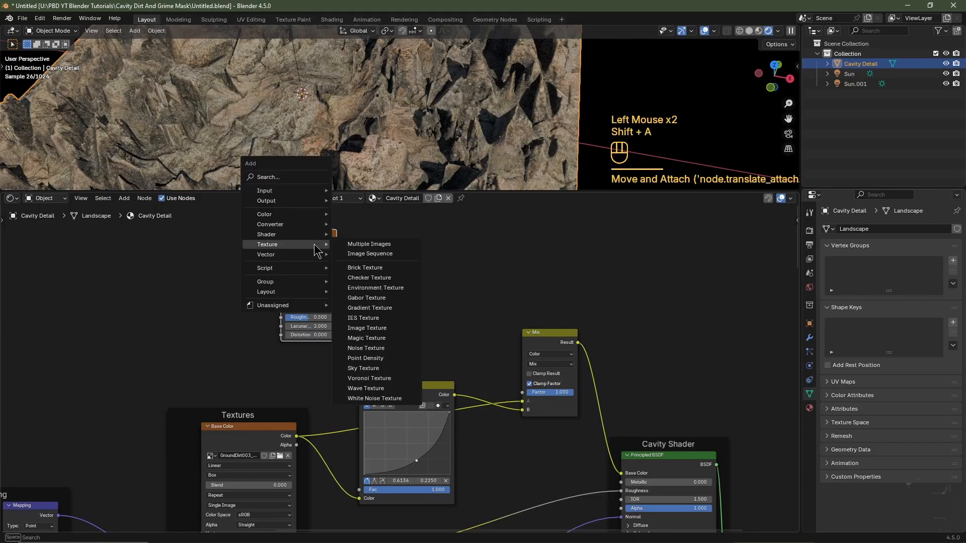
pyautogui.moveTo(297, 191)
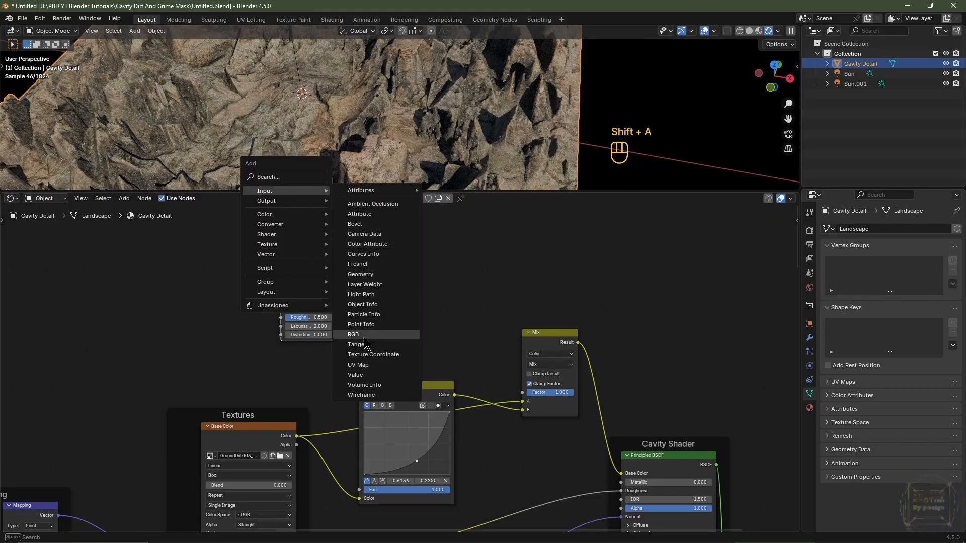
pyautogui.click(374, 355)
pyautogui.click(253, 282)
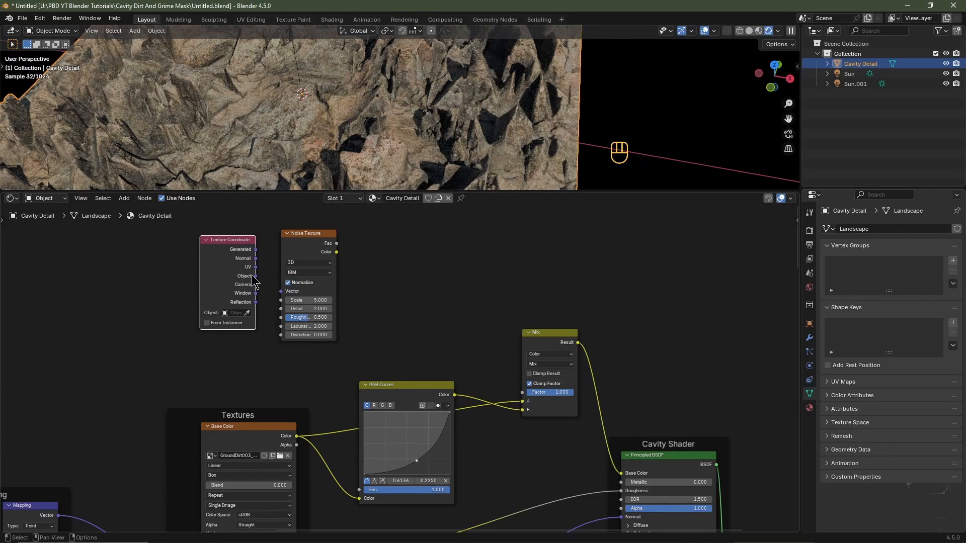
pyautogui.scroll(2, 253, 282)
pyautogui.moveTo(227, 270); pyautogui.dragTo(231, 293, button='middle')
pyautogui.moveTo(220, 274); pyautogui.dragTo(250, 294)
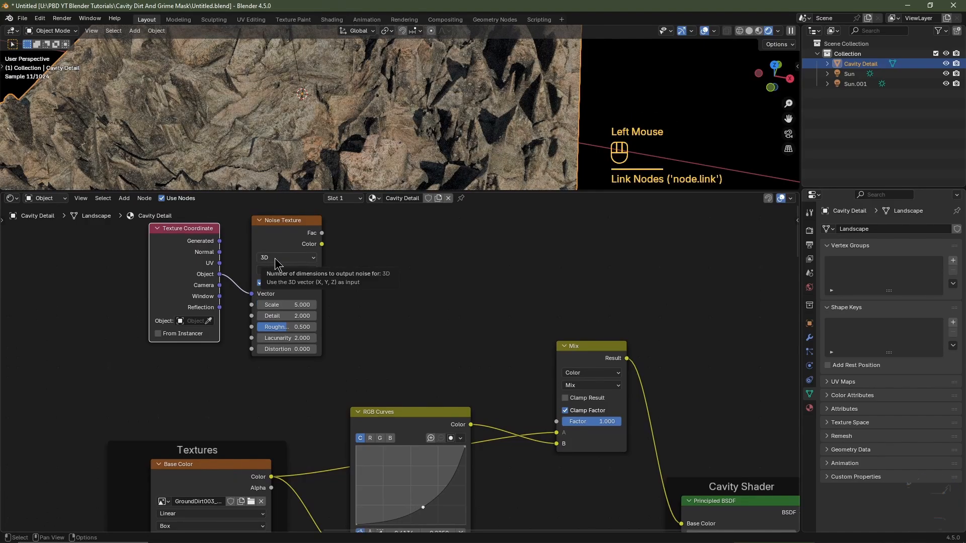
pyautogui.click(276, 263)
pyautogui.click(280, 317)
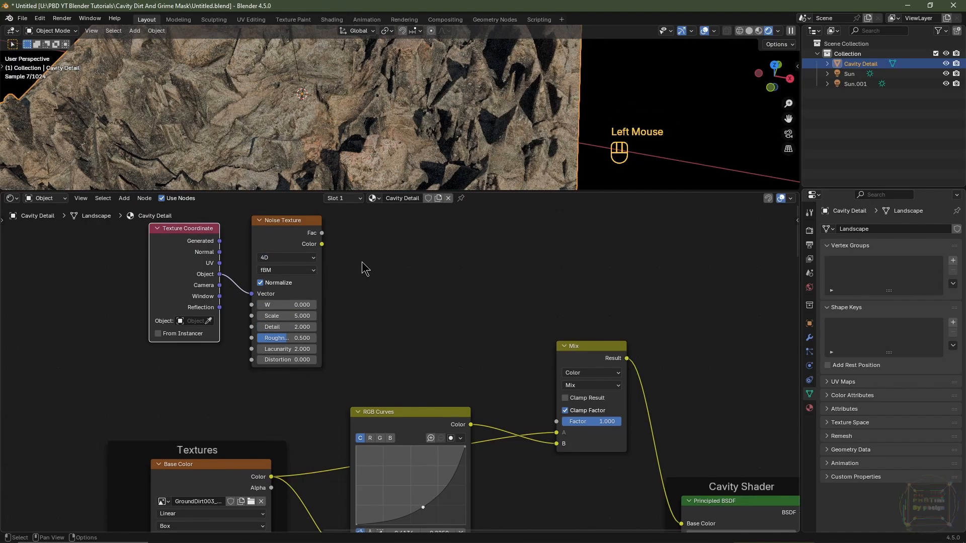
# Step: Add a Color Ramp node beside the Noise Texture and set its interpolation to Ease
pyautogui.hotkey('shift', 'a')
pyautogui.moveTo(357, 297)
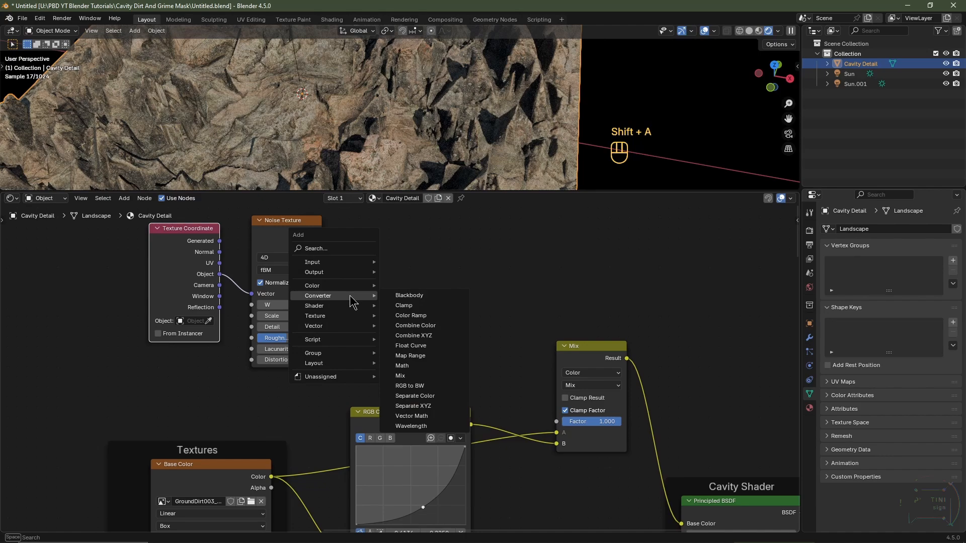
pyautogui.click(412, 316)
pyautogui.click(371, 245)
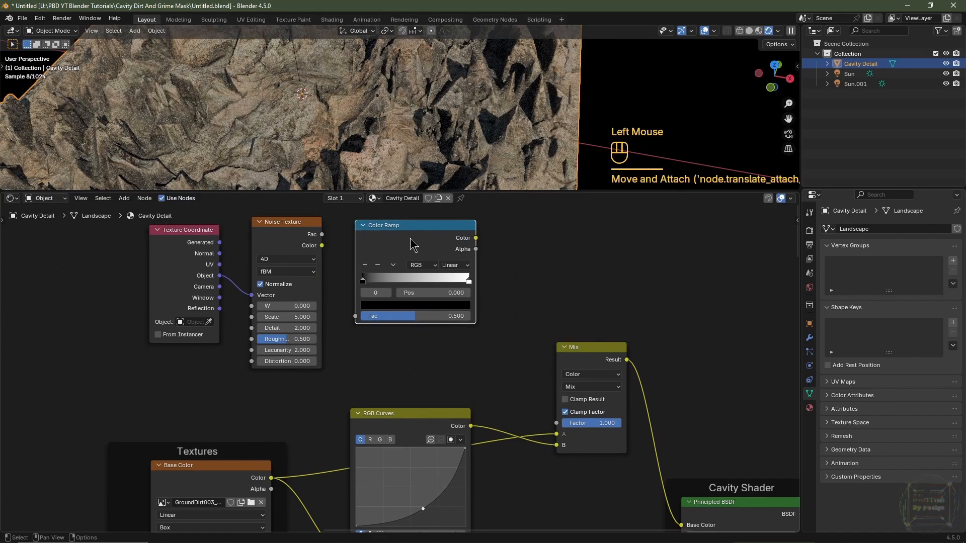
pyautogui.click(455, 266)
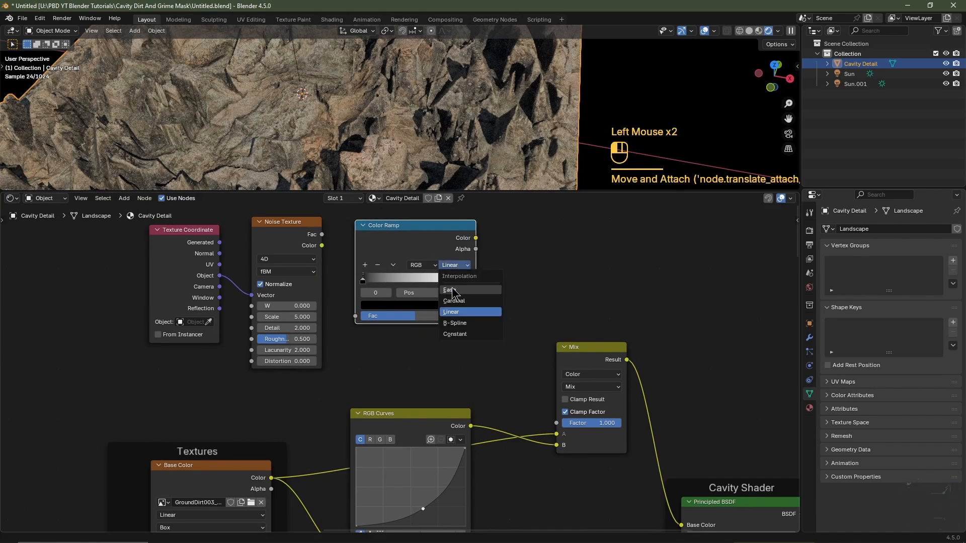
pyautogui.click(454, 277)
# Step: Connect the Noise Texture's Fac to the Color Ramp and the ramp's Color to the Mix node's Factor
pyautogui.moveTo(321, 235); pyautogui.dragTo(346, 271)
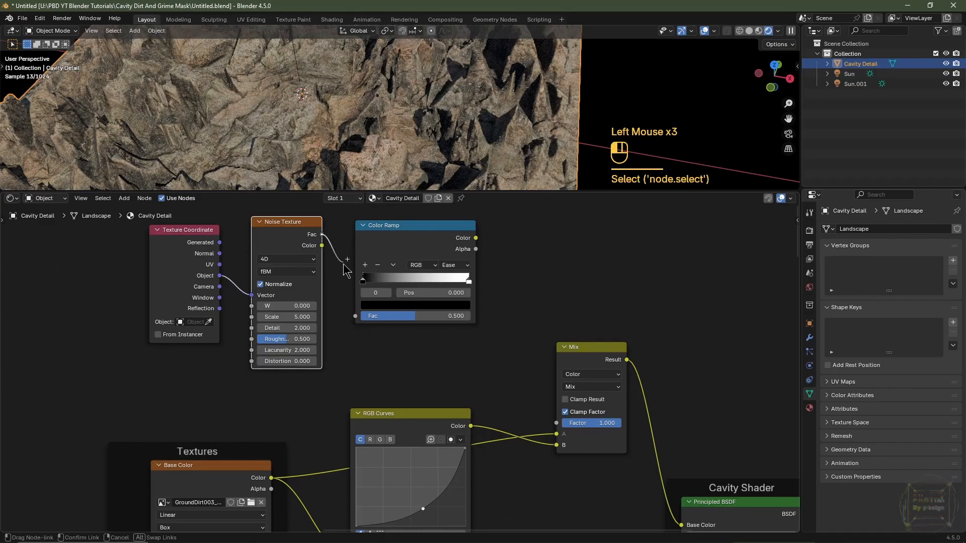
pyautogui.moveTo(355, 318); pyautogui.dragTo(355, 316)
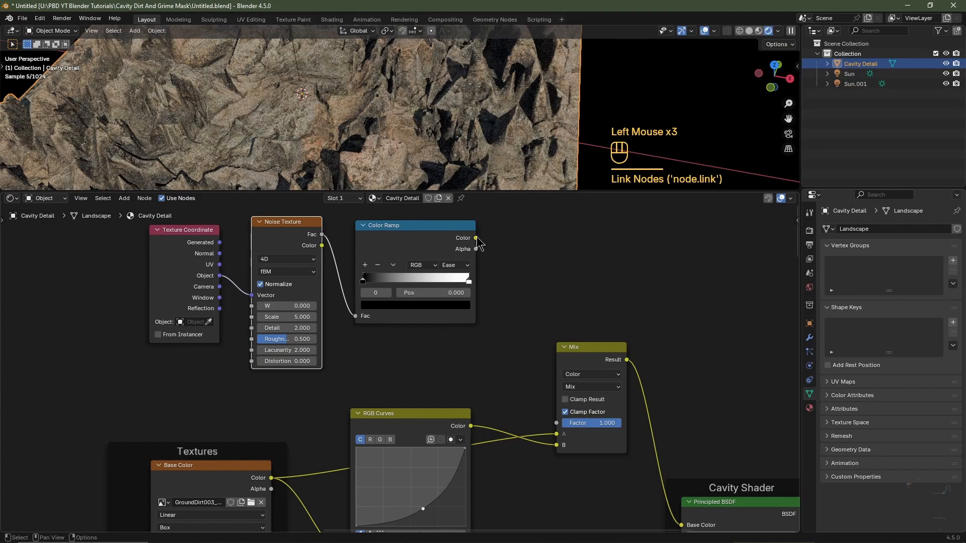
pyautogui.moveTo(475, 238); pyautogui.dragTo(556, 424)
# Step: Set the Color Ramp's black stop position to 0.4
pyautogui.moveTo(363, 287); pyautogui.dragTo(364, 343, button='middle')
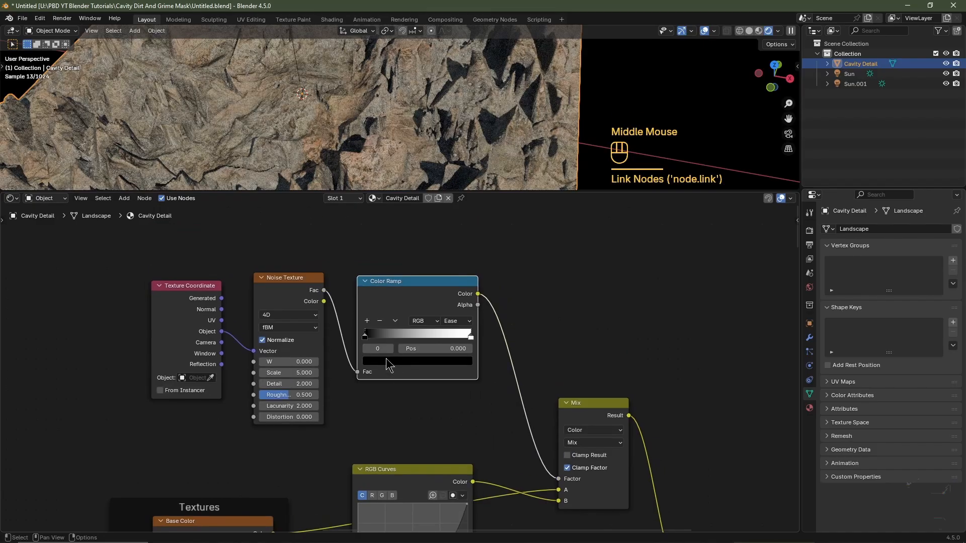
pyautogui.doubleClick(453, 349)
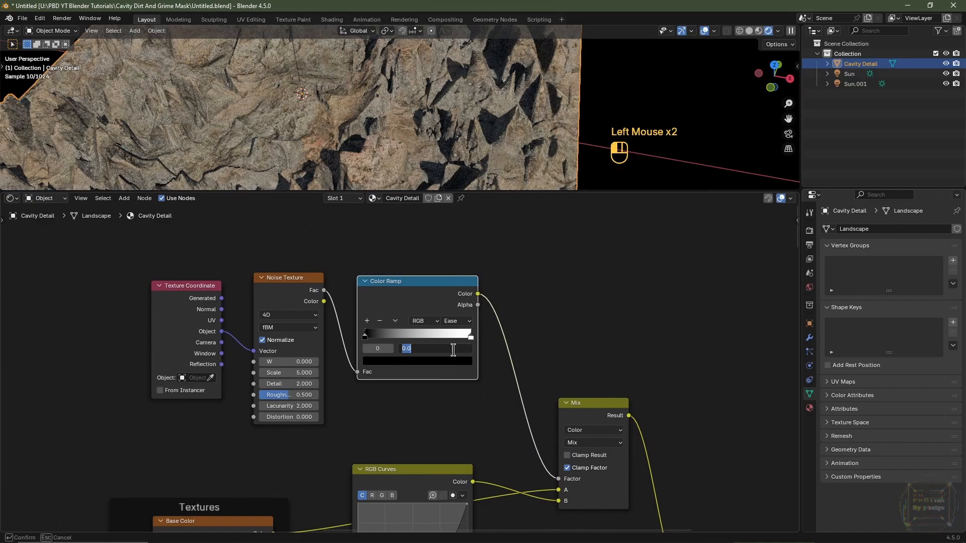
pyautogui.write('.4')
pyautogui.press('Return')
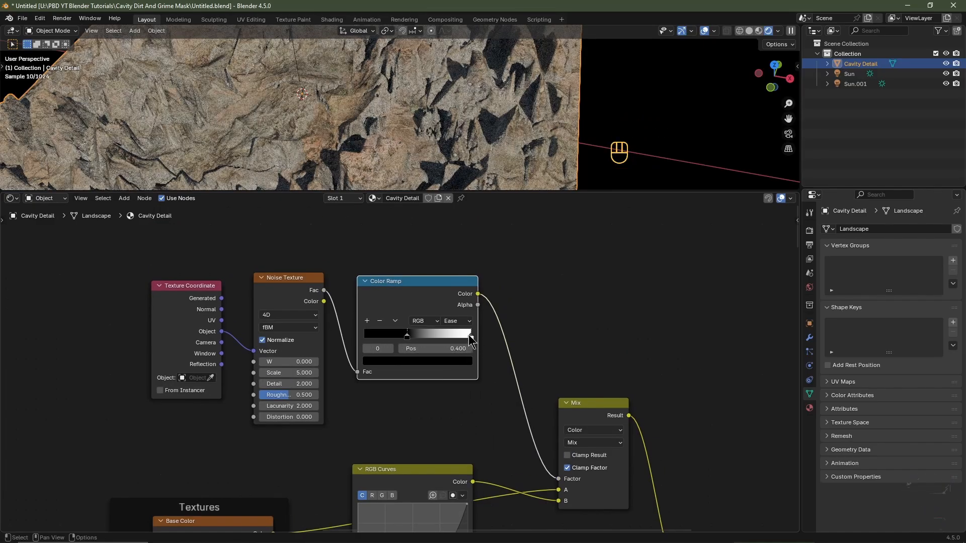
# Step: Set the Color Ramp's white stop position to 0.6
pyautogui.click(470, 337)
pyautogui.doubleClick(456, 348)
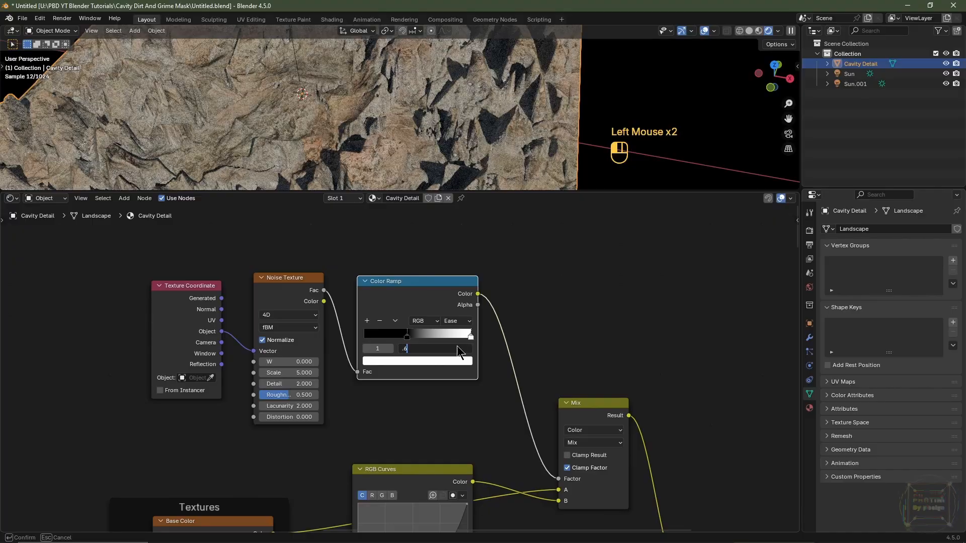
pyautogui.write('.6')
pyautogui.press('Return')
# Step: Set the Noise Texture's scale to 40, detail to 4 and roughness to 0.75
pyautogui.moveTo(292, 373); pyautogui.dragTo(463, 373)
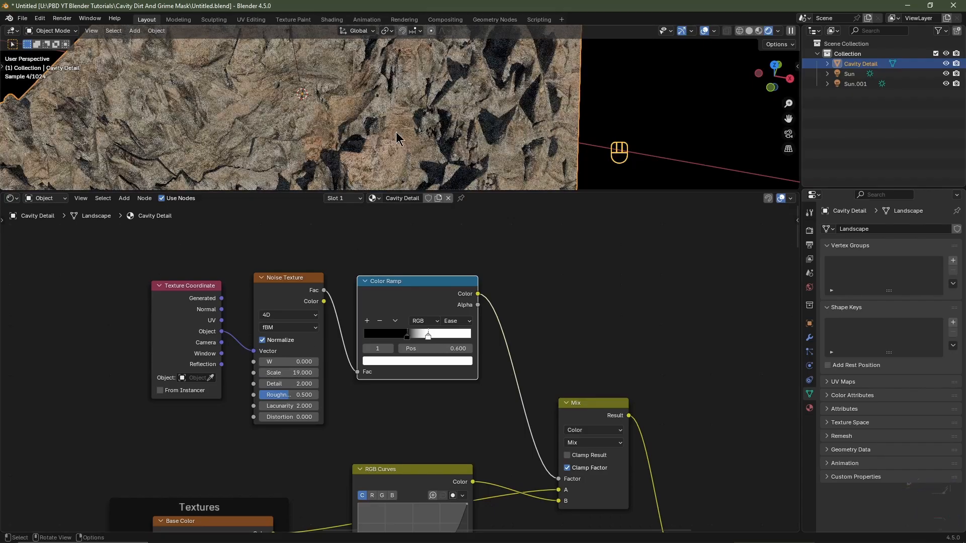
pyautogui.doubleClick(292, 372)
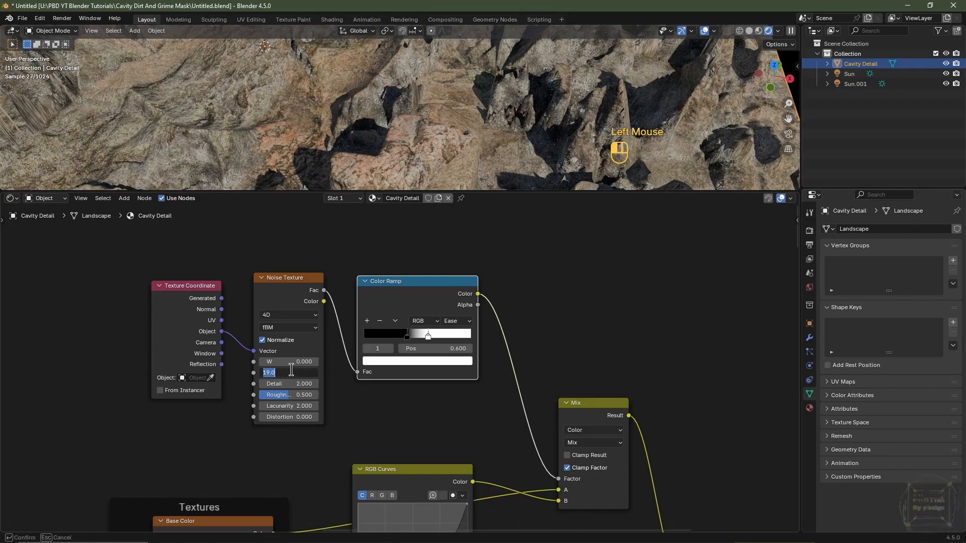
pyautogui.write('40')
pyautogui.doubleClick(287, 384)
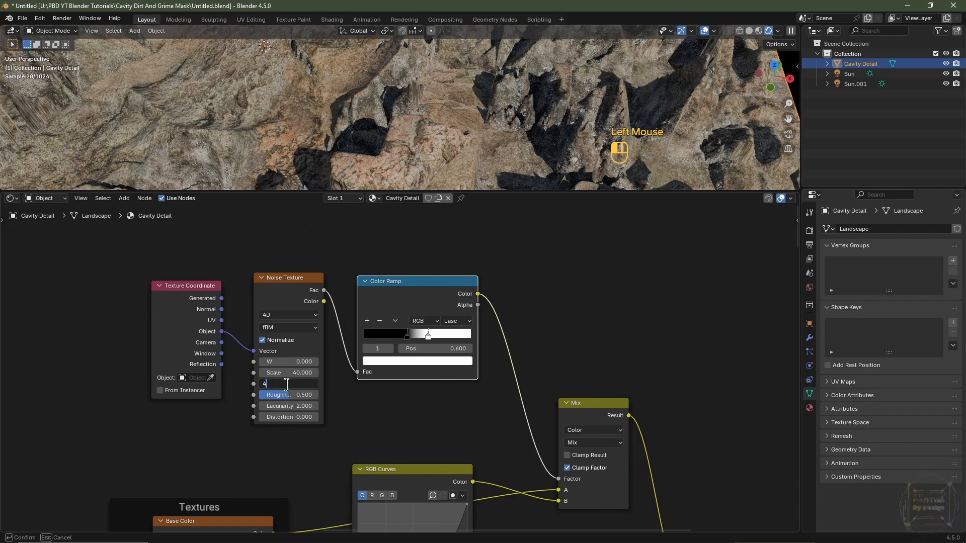
pyautogui.write('4')
pyautogui.press('Tab')
pyautogui.write('.7')
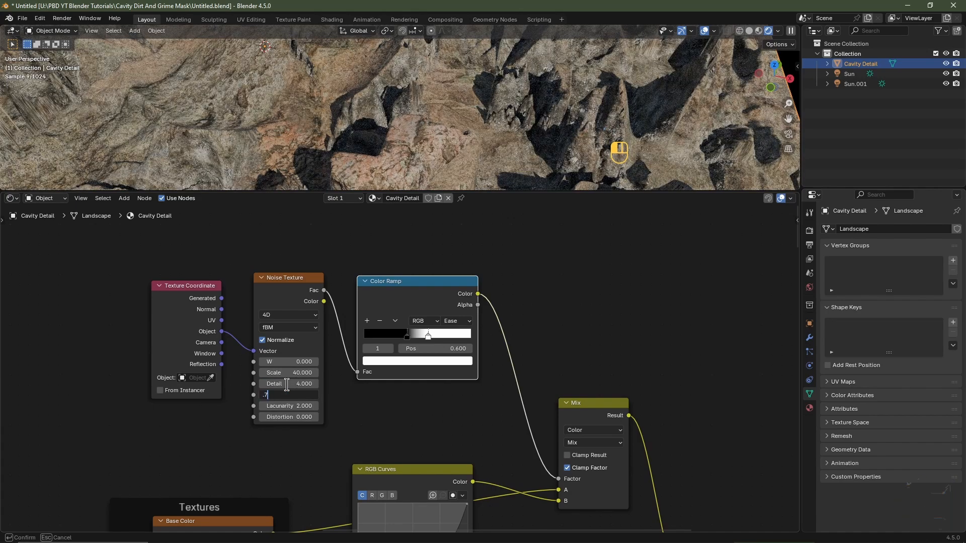
pyautogui.write('5')
pyautogui.press('Return')
# Step: Duplicate the noise, Color Ramp, RGB Curves and Mix color variation nodes and place the copies beside the Base Shader's textures
pyautogui.scroll(-5, 449, 117)
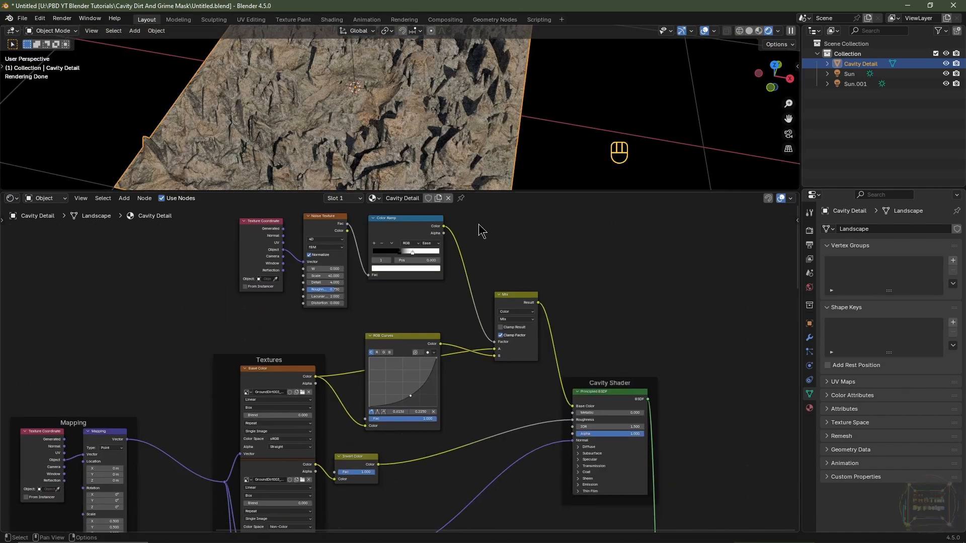
pyautogui.scroll(-2, 442, 491)
pyautogui.moveTo(442, 491); pyautogui.dragTo(465, 519, button='middle')
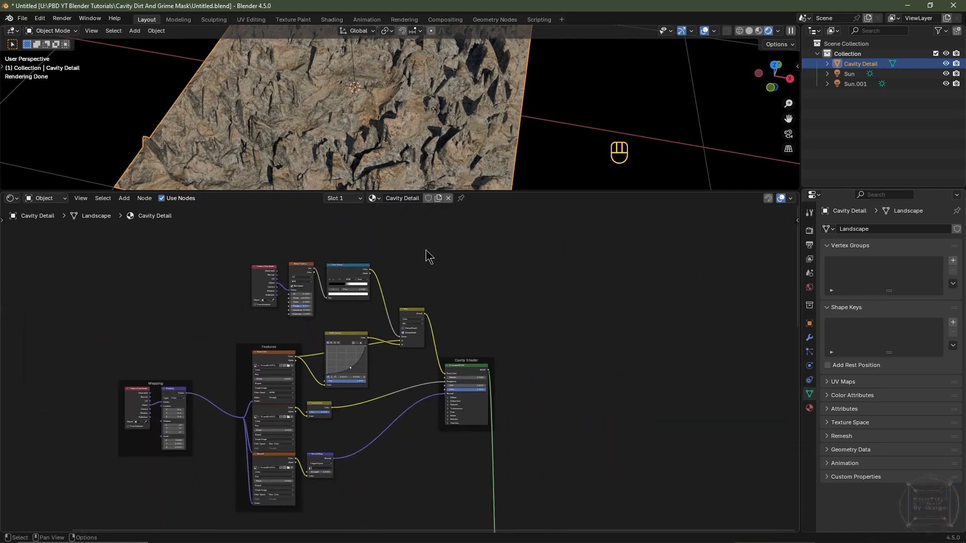
pyautogui.moveTo(426, 250); pyautogui.dragTo(309, 368)
pyautogui.keyDown('shift'); pyautogui.click(309, 368); pyautogui.keyUp('shift')
pyautogui.scroll(-2, 342, 362)
pyautogui.moveTo(342, 362); pyautogui.dragTo(391, 371, button='middle')
pyautogui.scroll(-2, 377, 351)
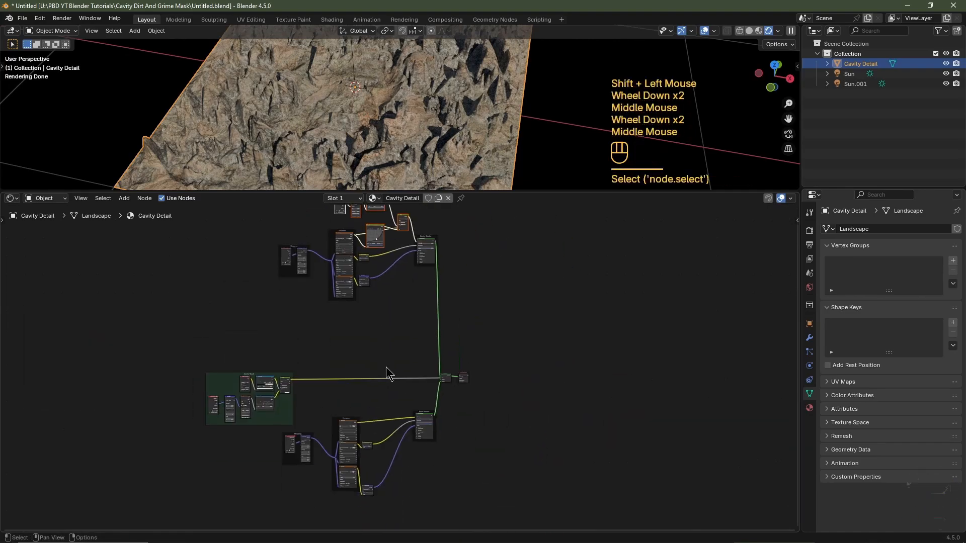
pyautogui.hotkey('shift', 'd')
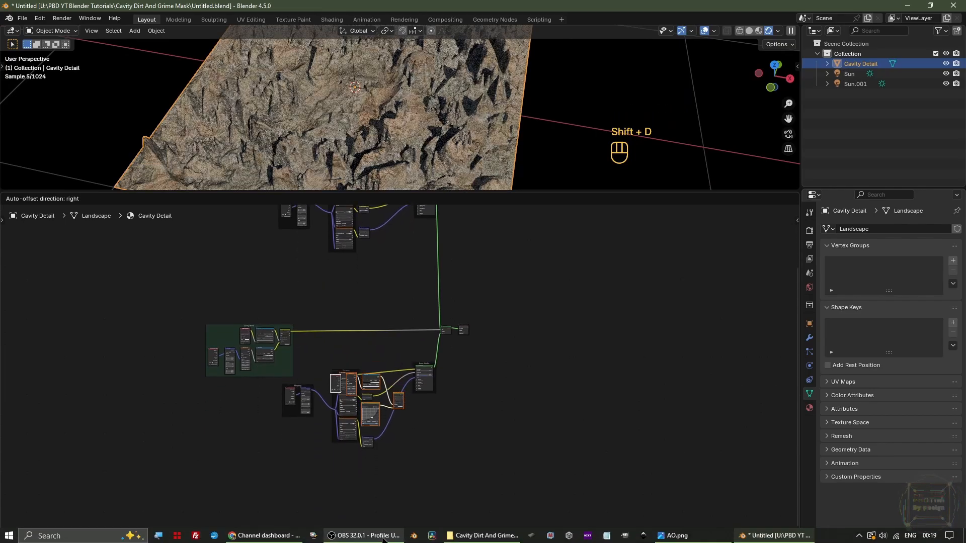
pyautogui.click(388, 492)
pyautogui.scroll(9, 483, 433)
pyautogui.hotkey('ctrl', 'z')
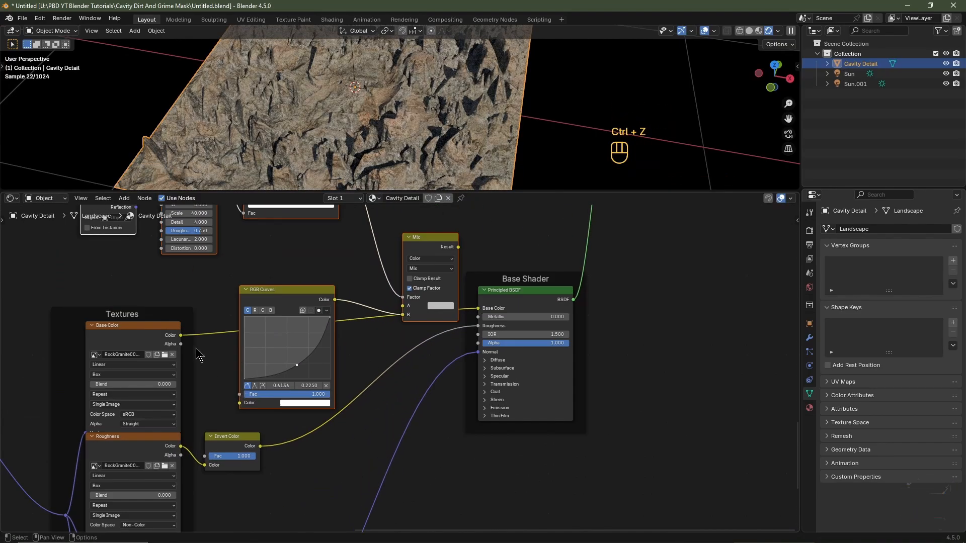
# Step: Connect the rock Base Color texture to the copied RGB Curves and Mix A input, and the Mix Result to the Base Shader's Base Color
pyautogui.moveTo(180, 334); pyautogui.dragTo(190, 344)
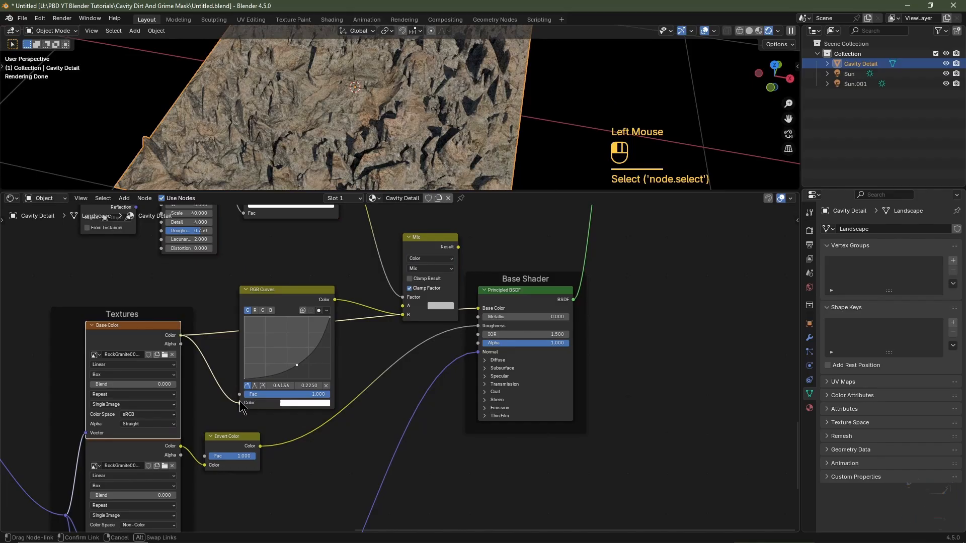
pyautogui.moveTo(240, 406); pyautogui.dragTo(240, 404)
pyautogui.moveTo(367, 356); pyautogui.dragTo(352, 395, button='middle')
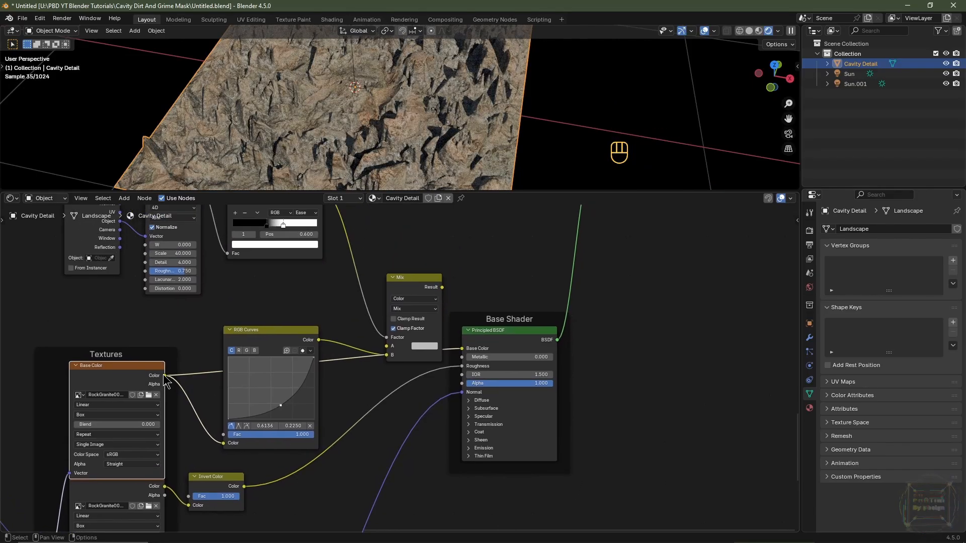
pyautogui.moveTo(165, 376); pyautogui.dragTo(388, 347)
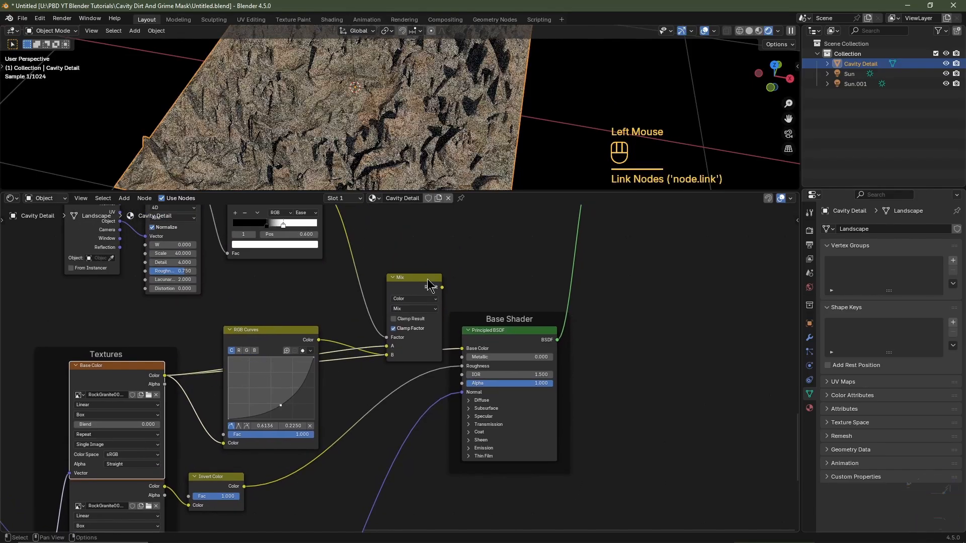
pyautogui.moveTo(431, 283); pyautogui.dragTo(457, 336)
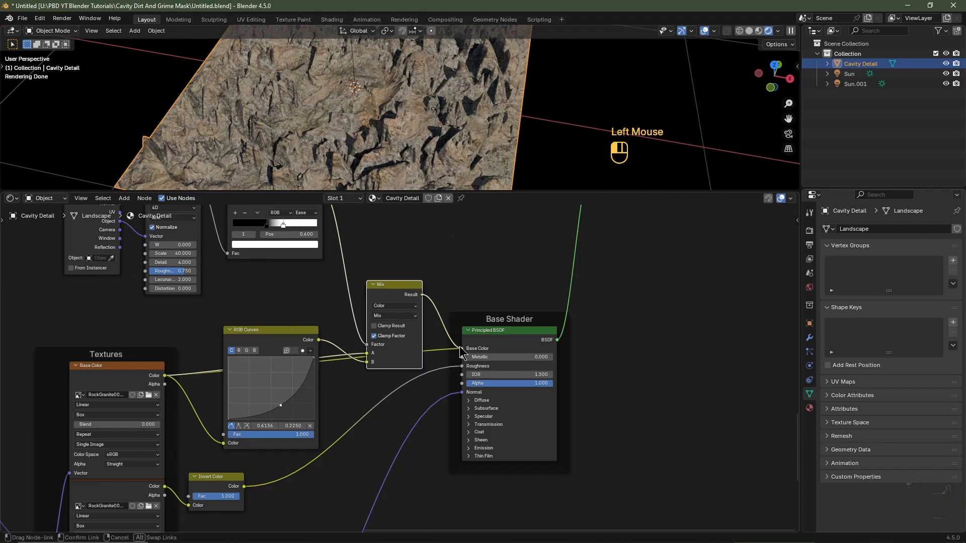
pyautogui.moveTo(460, 352); pyautogui.dragTo(461, 349)
# Step: Reduce the scale of the base branch's Noise Texture, trying 25 and settling on 10
pyautogui.scroll(-2, 447, 296)
pyautogui.moveTo(447, 295); pyautogui.dragTo(453, 352, button='middle')
pyautogui.scroll(4, 352, 327)
pyautogui.moveTo(352, 327); pyautogui.dragTo(281, 352, button='middle')
pyautogui.scroll(3, 282, 352)
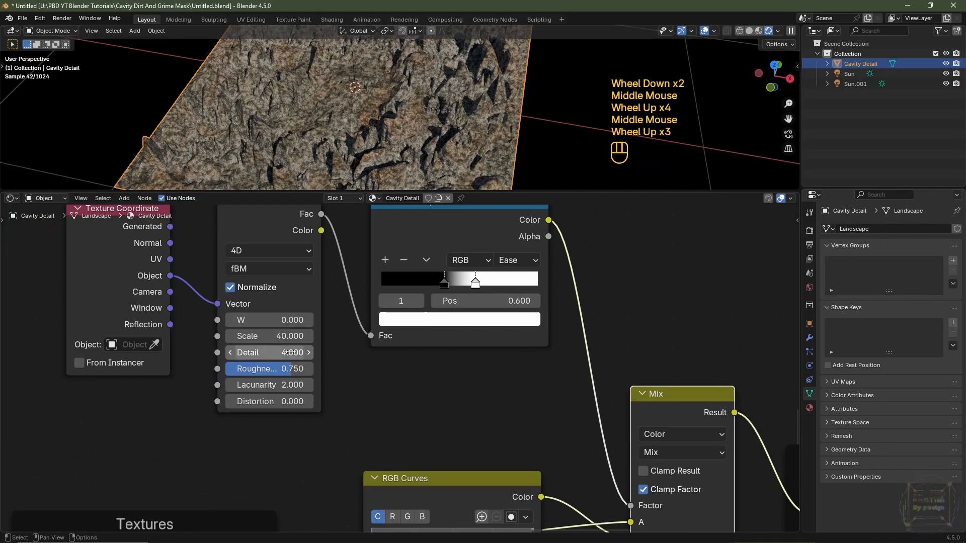
pyautogui.click(267, 338)
pyautogui.write('25')
pyautogui.press('Return')
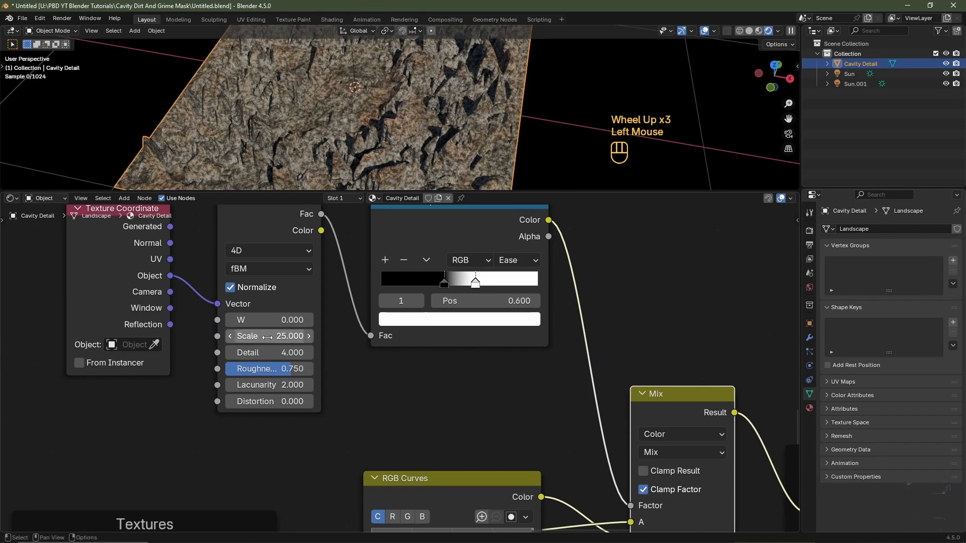
pyautogui.click(268, 337)
pyautogui.press('Return')
pyautogui.scroll(3, 342, 156)
pyautogui.keyDown('shift'); pyautogui.moveTo(342, 156); pyautogui.dragTo(333, 171, button='middle'); pyautogui.keyUp('shift')
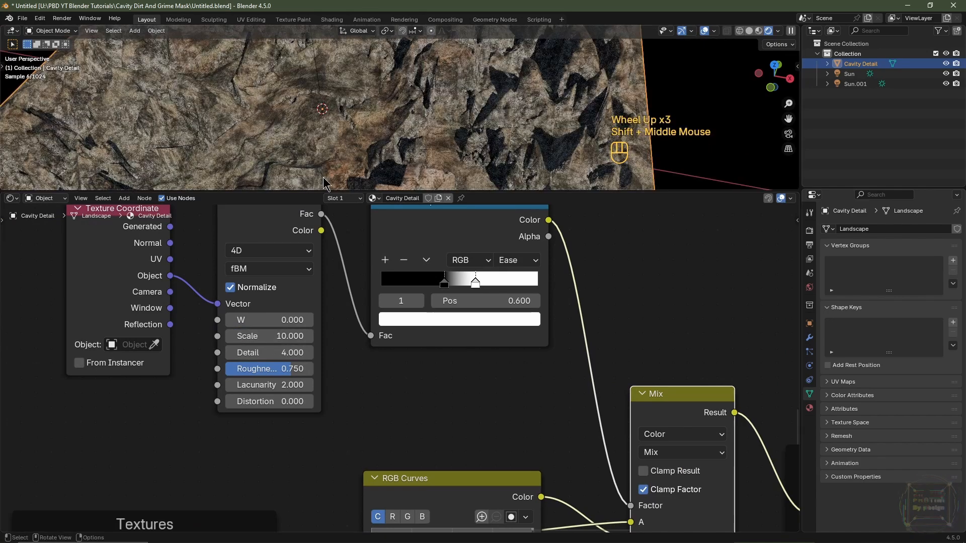
# Step: Raise the base branch's combined RGB curve point to about 0.586, 0.375 and add a red curve point at about 0.505, 0.519
pyautogui.scroll(-2, 453, 416)
pyautogui.scroll(2, 421, 440)
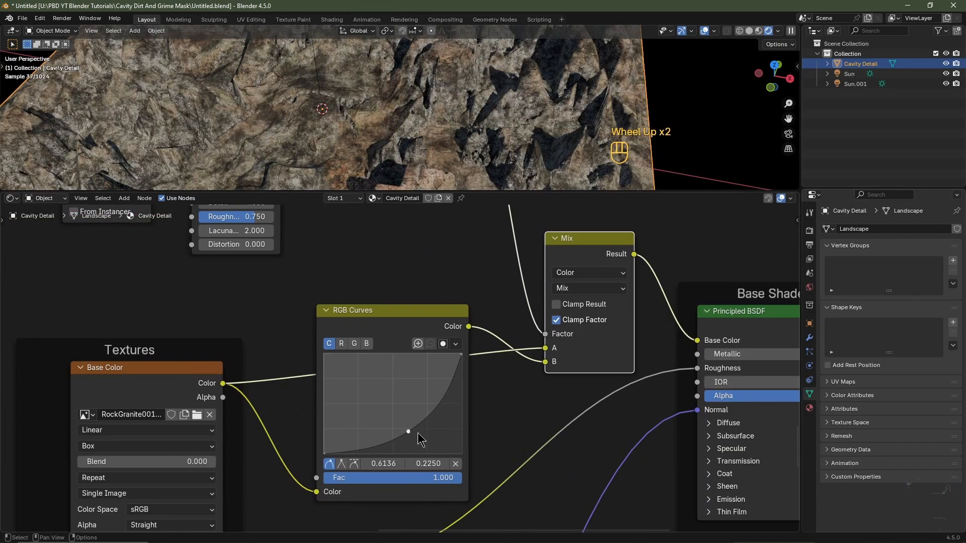
pyautogui.moveTo(409, 436); pyautogui.dragTo(405, 417)
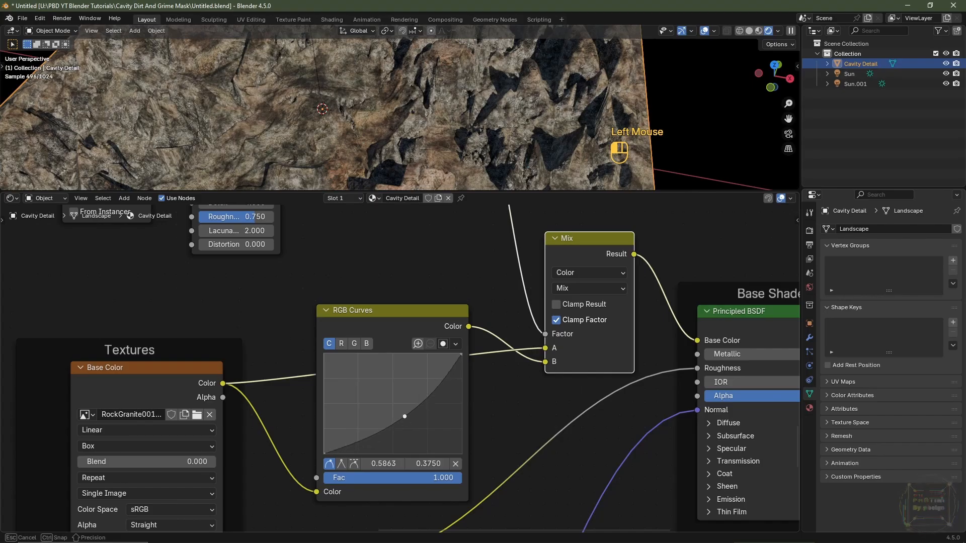
pyautogui.click(342, 345)
pyautogui.moveTo(395, 405); pyautogui.dragTo(393, 402)
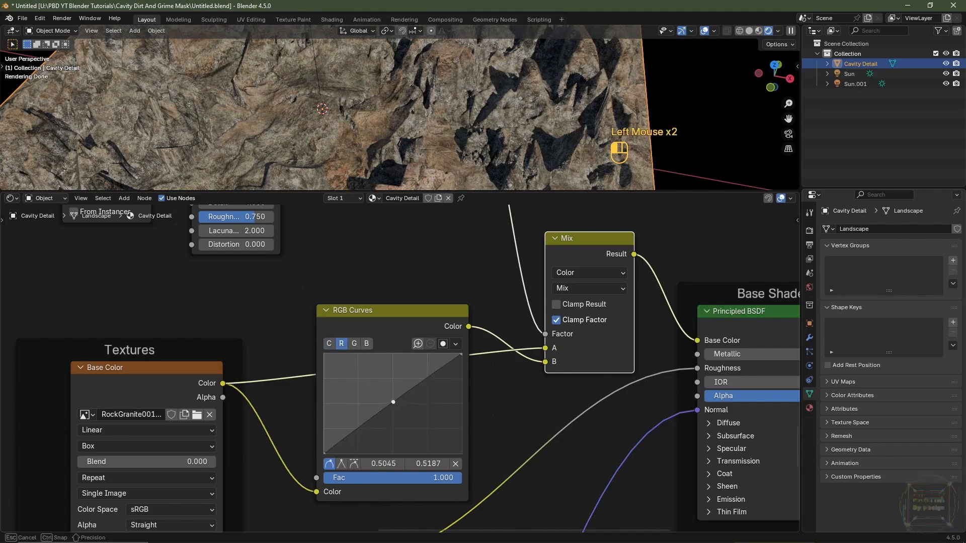
# Step: Delete the texture, color variation and mapping nodes feeding the Base Shader, keeping its Principled BSDF
pyautogui.scroll(-4, 426, 259)
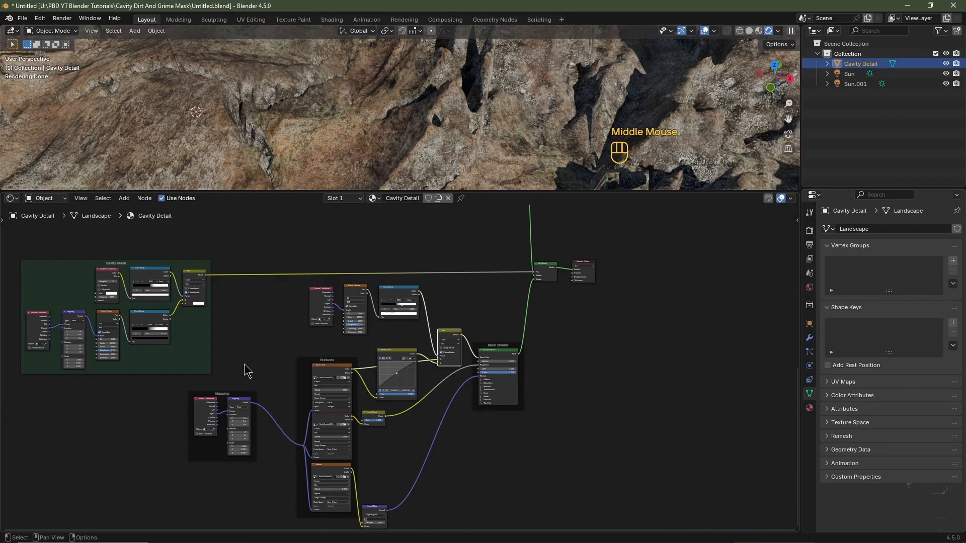
pyautogui.moveTo(416, 340); pyautogui.dragTo(407, 329, button='middle')
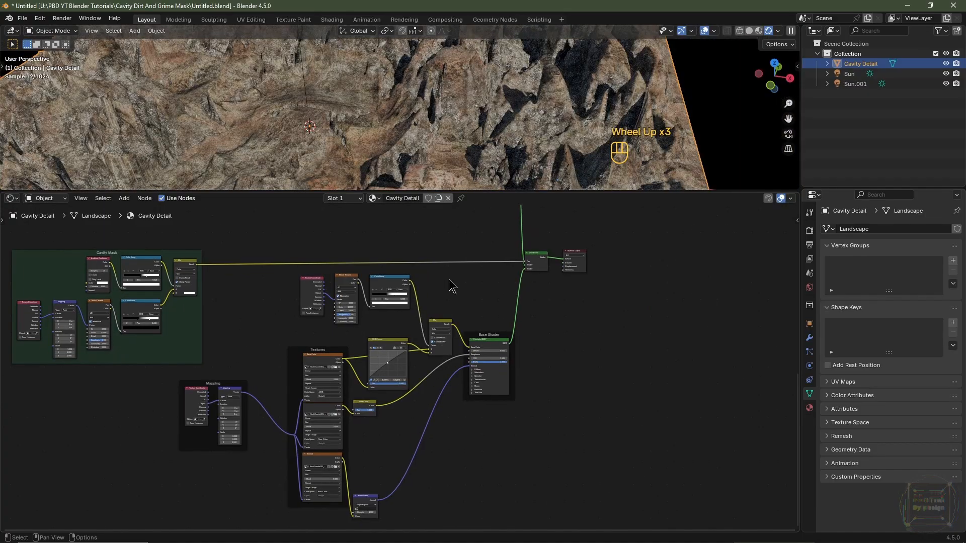
pyautogui.moveTo(449, 280); pyautogui.dragTo(300, 521)
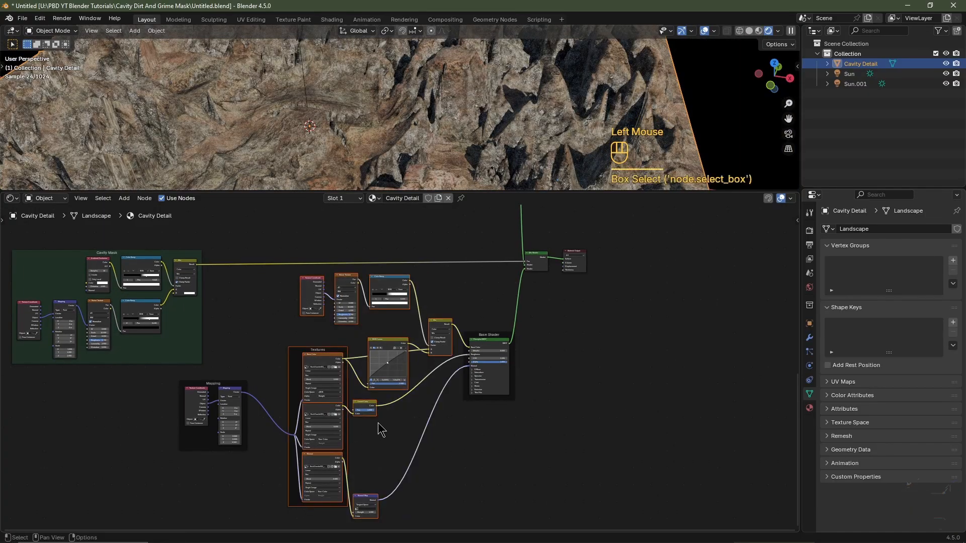
pyautogui.press('Delete')
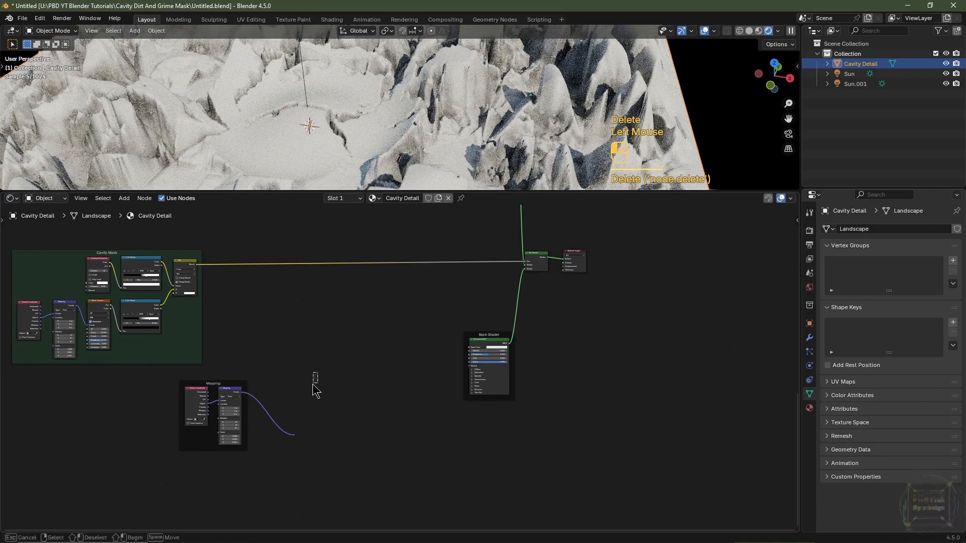
pyautogui.moveTo(317, 377); pyautogui.dragTo(187, 493)
pyautogui.press('Delete')
# Step: Delete the texture, color variation and mapping nodes feeding the Cavity Shader, keeping its Principled BSDF
pyautogui.moveTo(349, 431); pyautogui.dragTo(382, 277, button='middle')
pyautogui.scroll(-2, 347, 349)
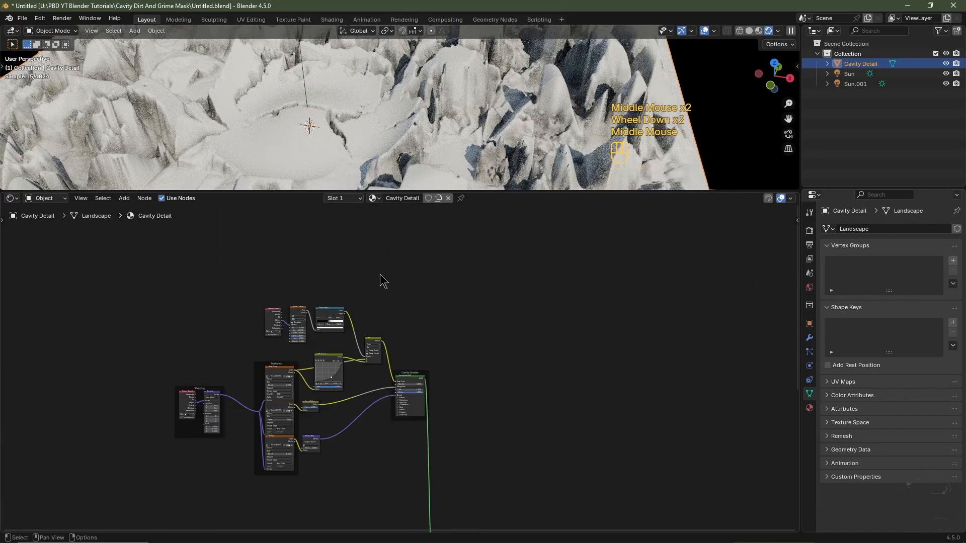
pyautogui.moveTo(381, 274); pyautogui.dragTo(176, 484)
pyautogui.press('Delete')
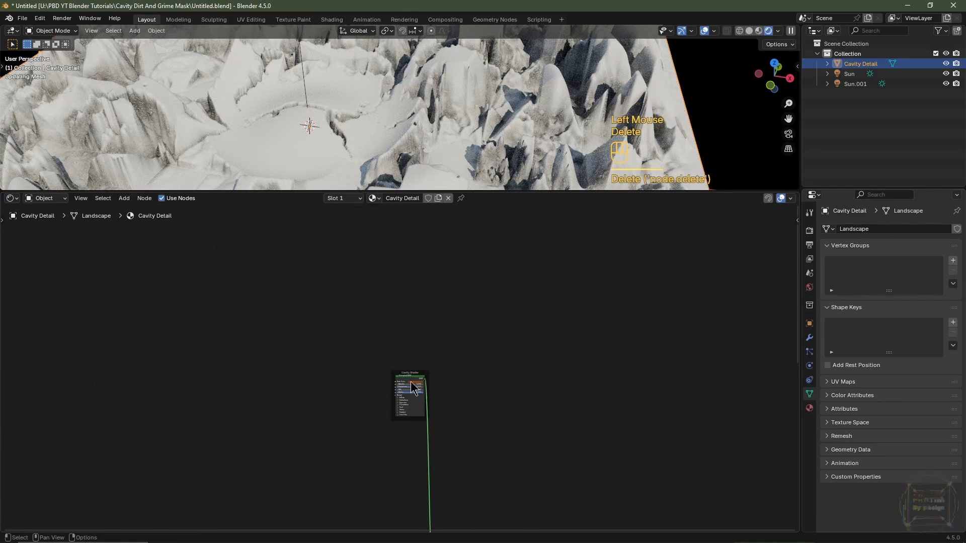
# Step: Move the Cavity Shader frame down close to the Mix Shader node
pyautogui.click(418, 261)
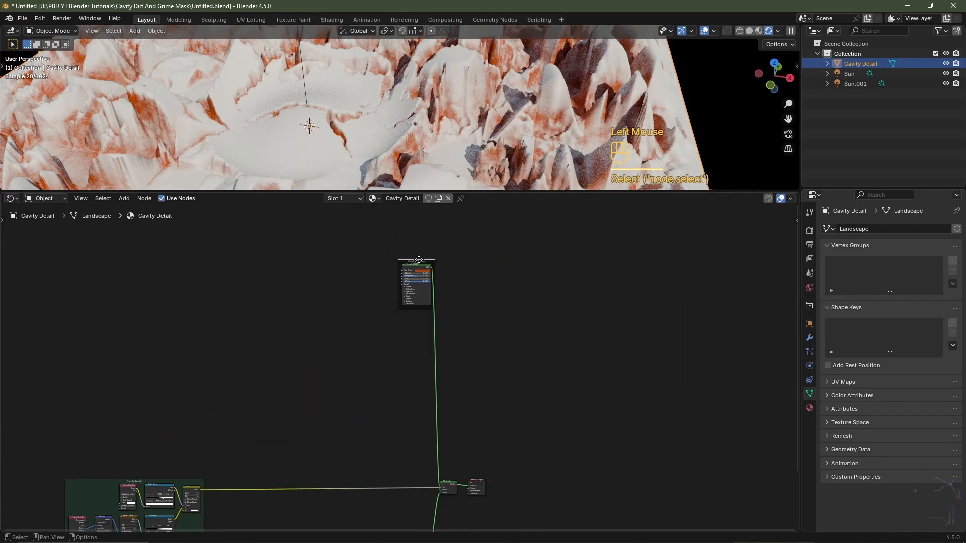
pyautogui.press('g')
pyautogui.click(411, 420)
pyautogui.moveTo(476, 458); pyautogui.dragTo(496, 304, button='middle')
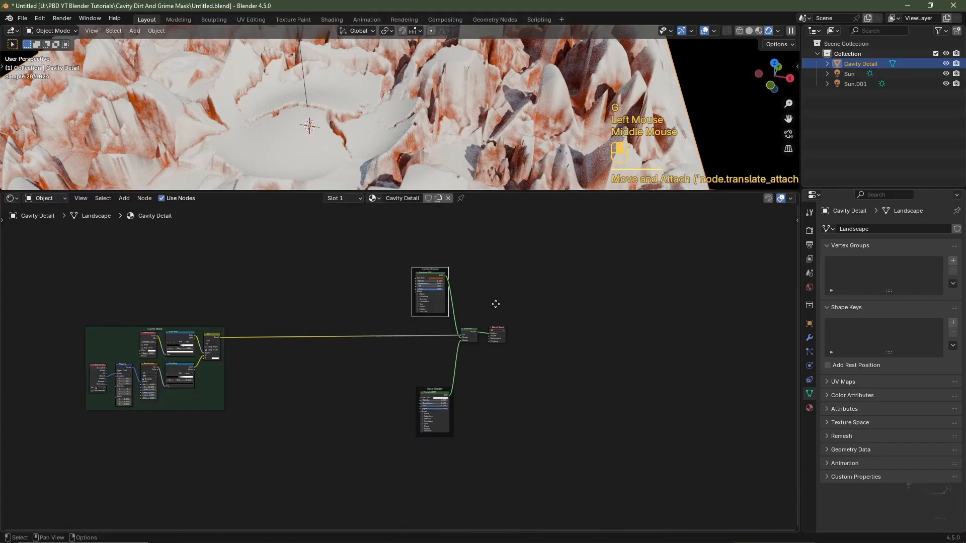
pyautogui.click(435, 355)
pyautogui.press('g')
pyautogui.click(433, 316)
# Step: Arrange the Mix Shader, Material Output and Base Shader frame compactly beside the Cavity Shader frame
pyautogui.scroll(2, 403, 327)
pyautogui.moveTo(402, 327); pyautogui.dragTo(531, 385, button='middle')
pyautogui.moveTo(558, 216); pyautogui.dragTo(705, 430)
pyautogui.press('g')
pyautogui.click(486, 369)
pyautogui.scroll(2, 453, 377)
pyautogui.press('g')
pyautogui.click(481, 300)
pyautogui.press('g')
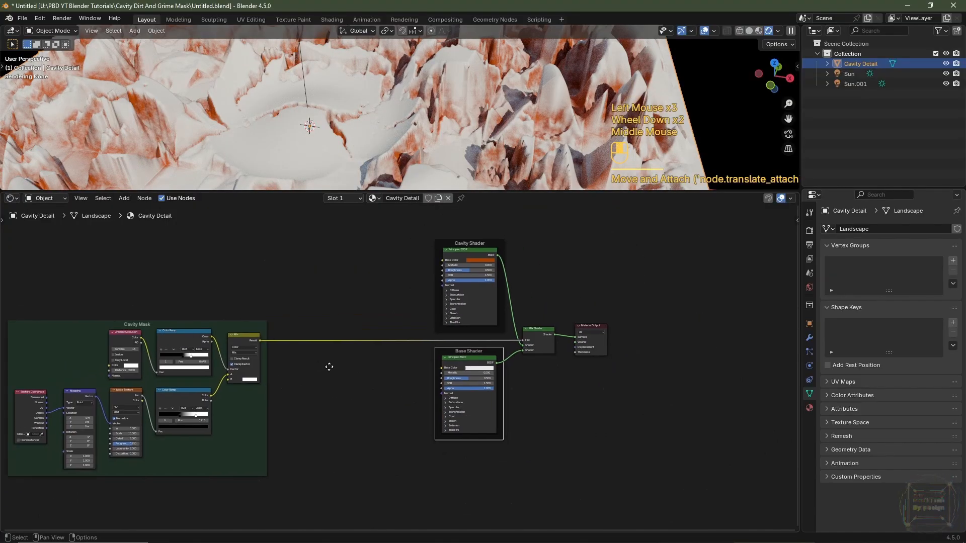
pyautogui.click(598, 366)
pyautogui.click(613, 289)
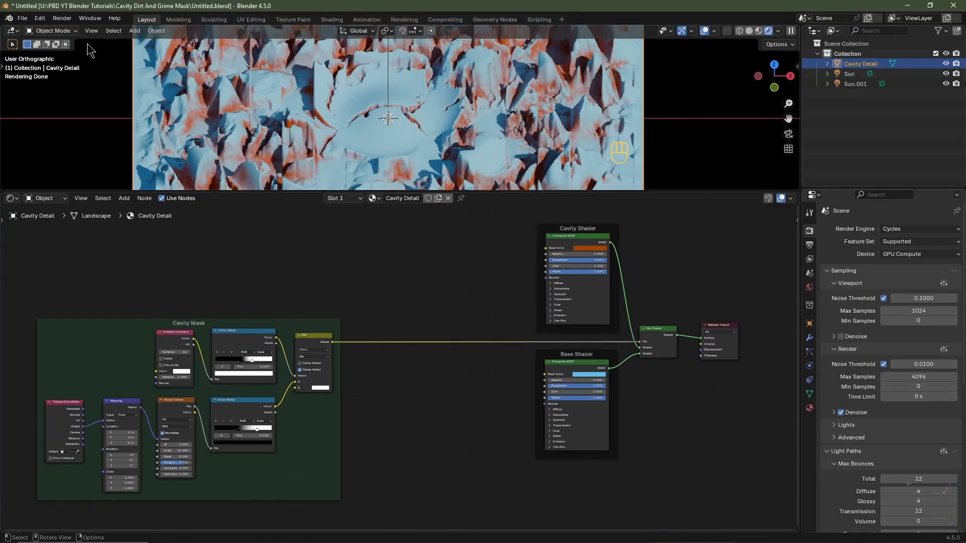
# Step: Save the project under the new name Like And Subscribe.blend in the Cavity Dirt And Grime Mask folder
pyautogui.click(22, 18)
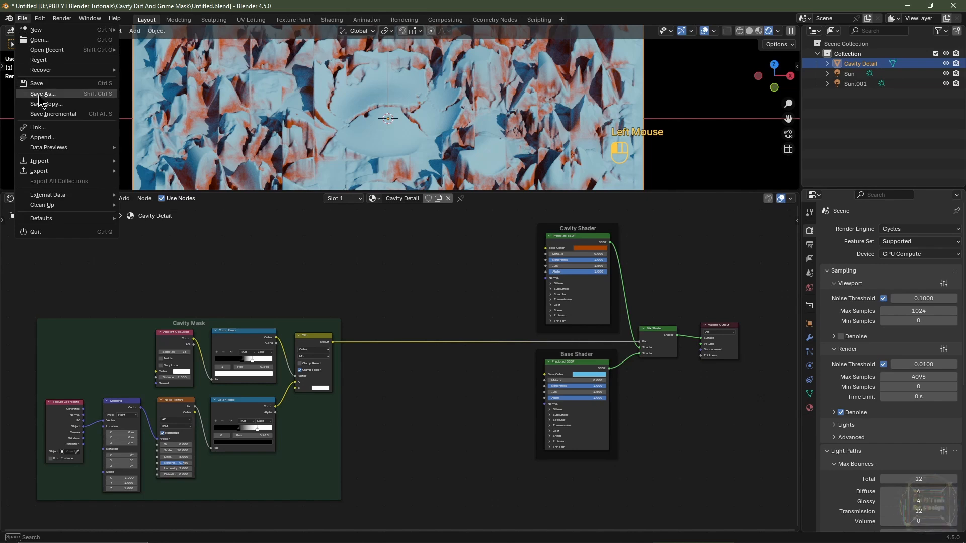
pyautogui.click(30, 96)
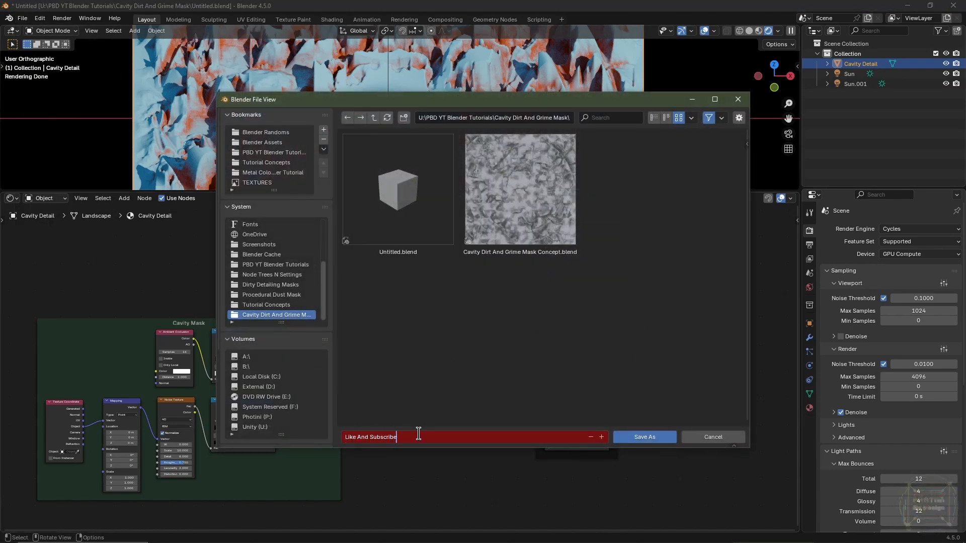
pyautogui.press('Return')
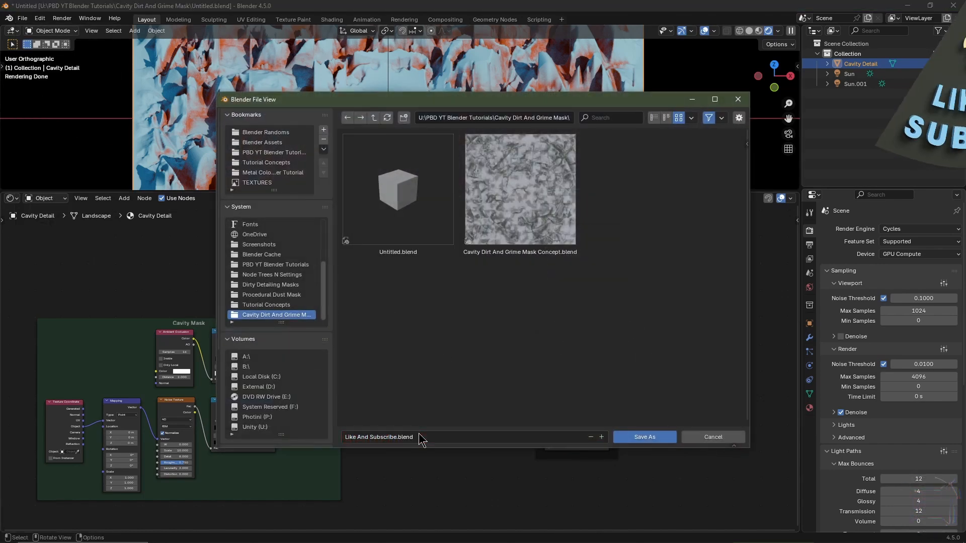
pyautogui.click(637, 438)
pyautogui.scroll(2, 366, 459)
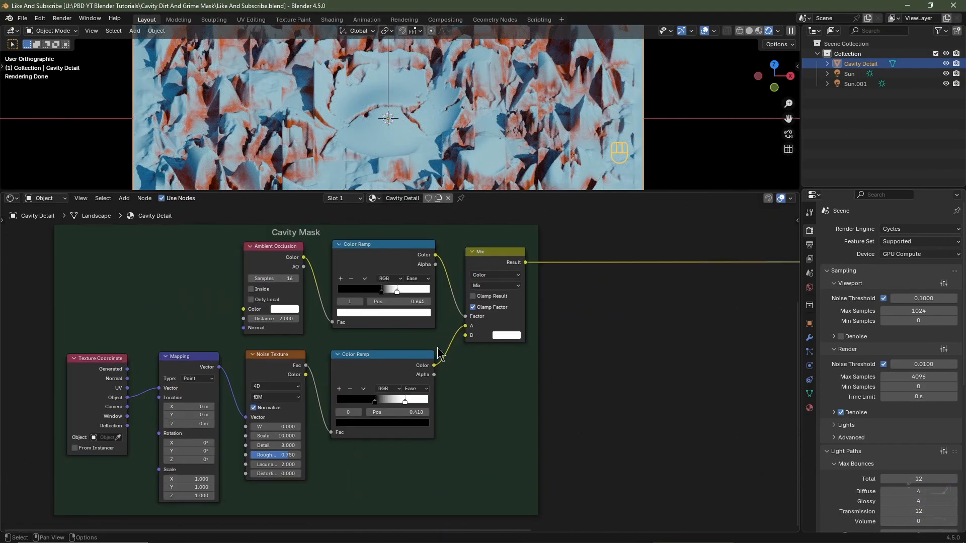
pyautogui.scroll(-2, 657, 419)
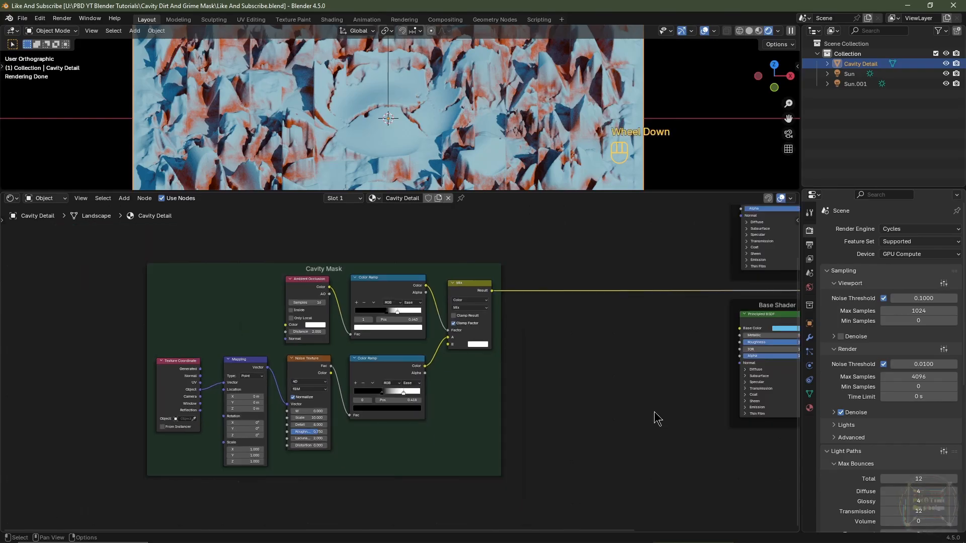
# Step: Connect the Base Shader's Principled BSDF directly to the Material Output's Surface input, bypassing the Mix Shader
pyautogui.moveTo(657, 419); pyautogui.dragTo(452, 438, button='middle')
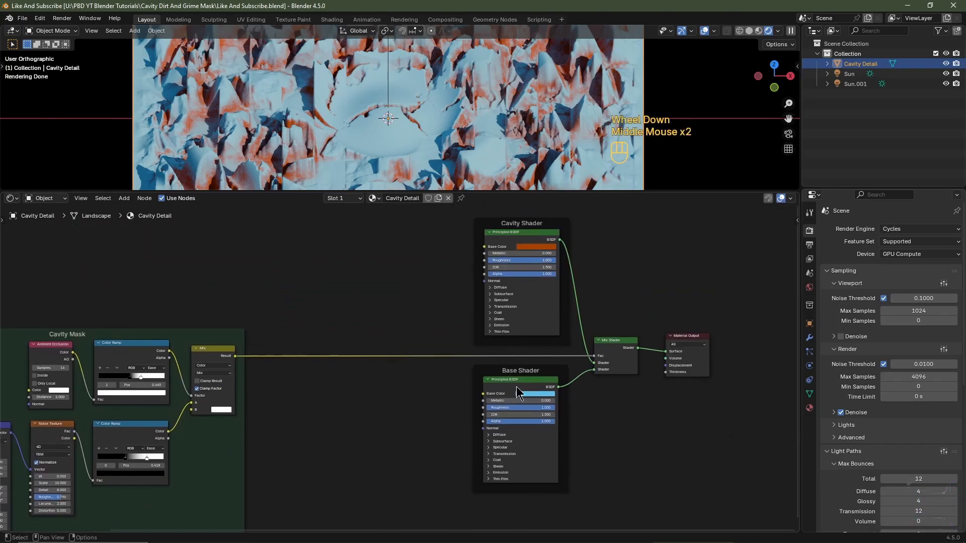
pyautogui.scroll(1, 550, 408)
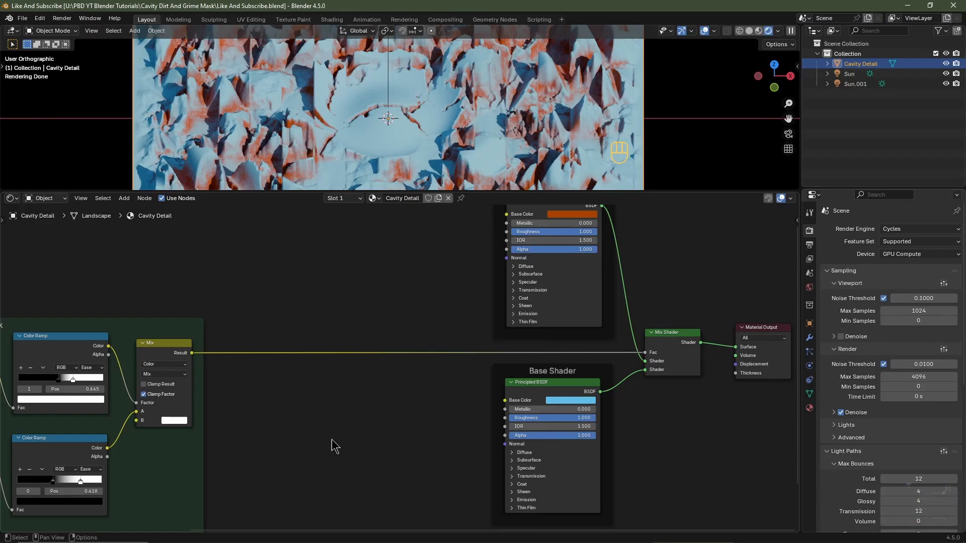
pyautogui.scroll(-1, 561, 442)
pyautogui.moveTo(610, 436); pyautogui.dragTo(598, 448, button='middle')
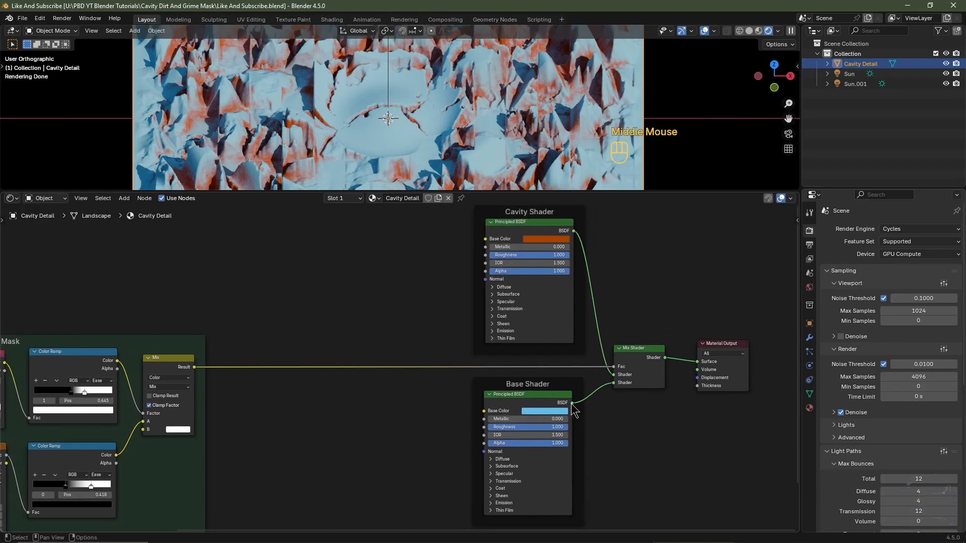
pyautogui.moveTo(573, 405); pyautogui.dragTo(698, 362)
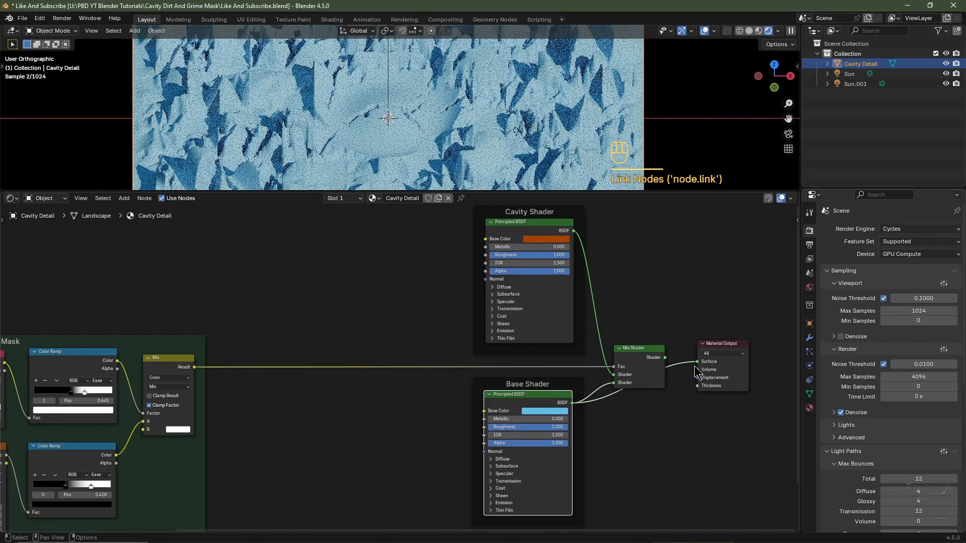
# Step: Add a Mix Color node beside the Base Shader and copy the shader's blue base color into its A and B inputs
pyautogui.moveTo(363, 463); pyautogui.dragTo(412, 457, button='middle')
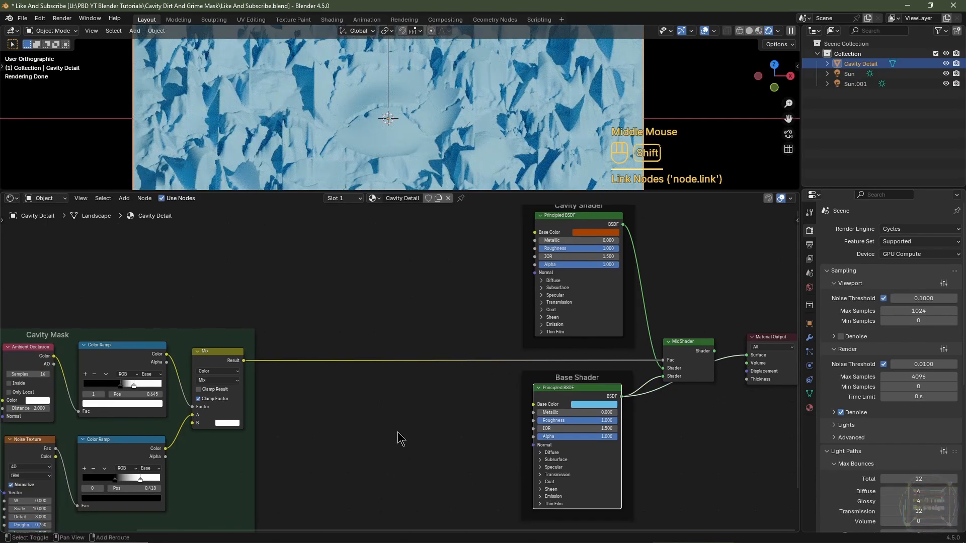
pyautogui.hotkey('shift', 'a')
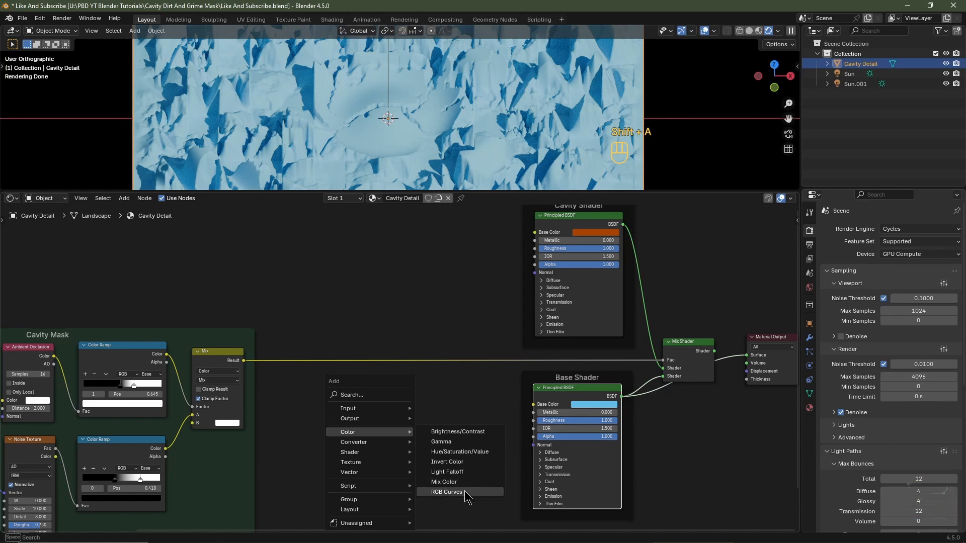
pyautogui.click(444, 482)
pyautogui.click(443, 394)
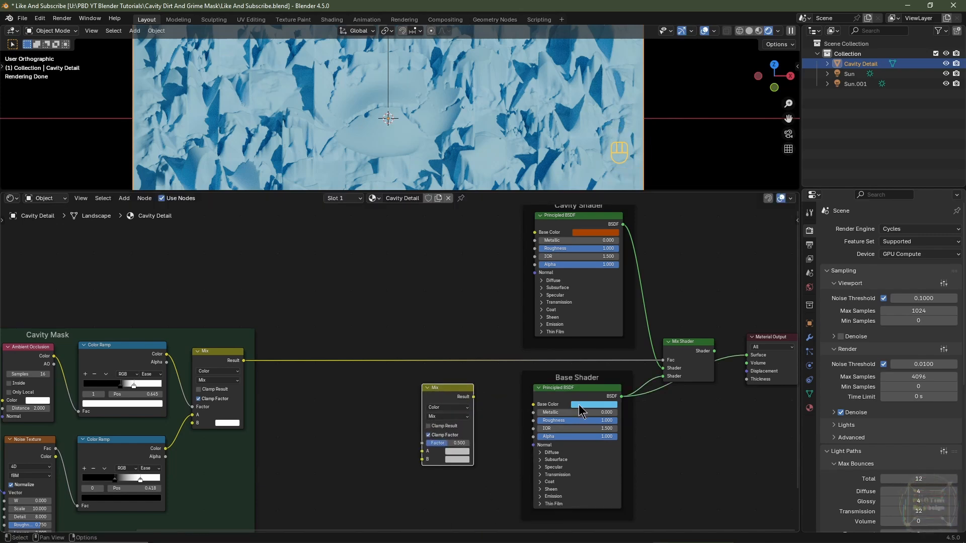
pyautogui.hotkey('ctrl', 'c')
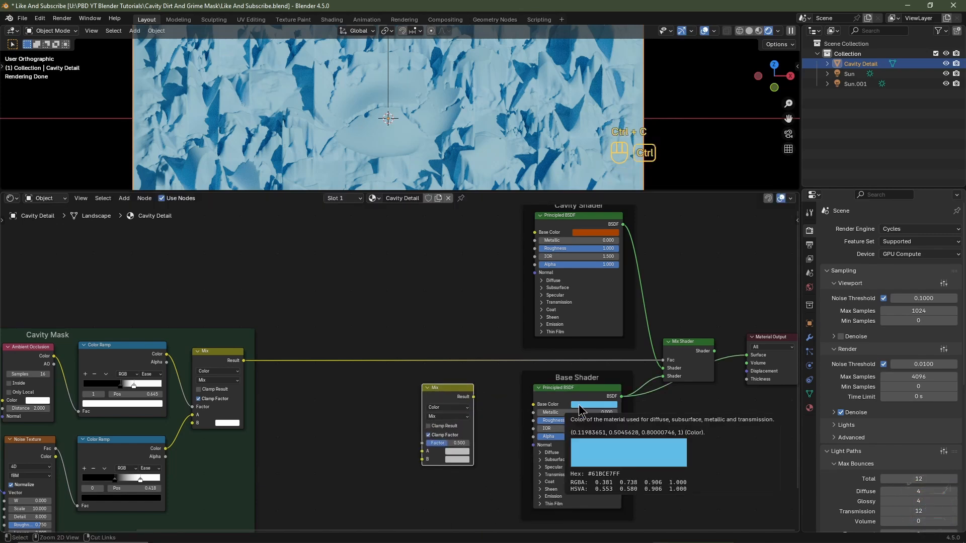
pyautogui.hotkey('ctrl', 'v')
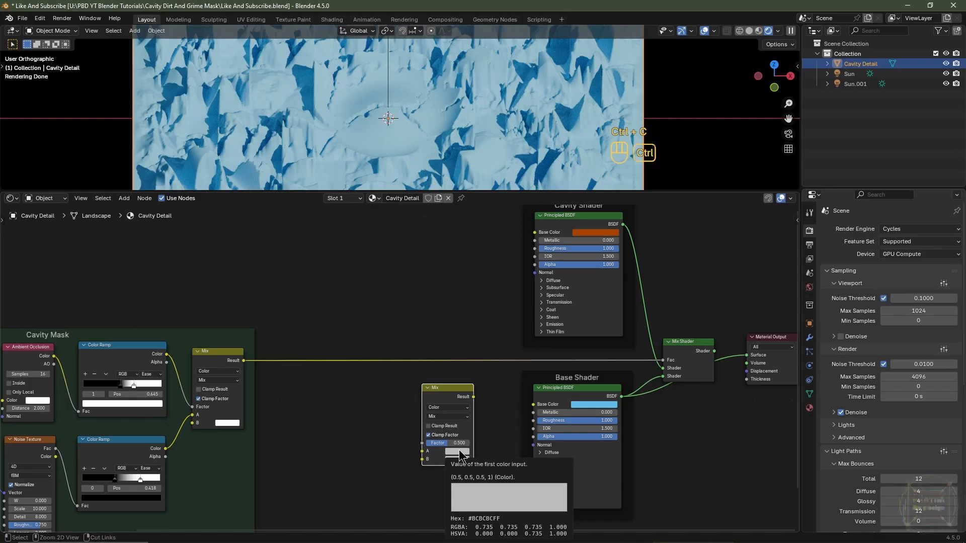
pyautogui.hotkey('ctrl', 'v')
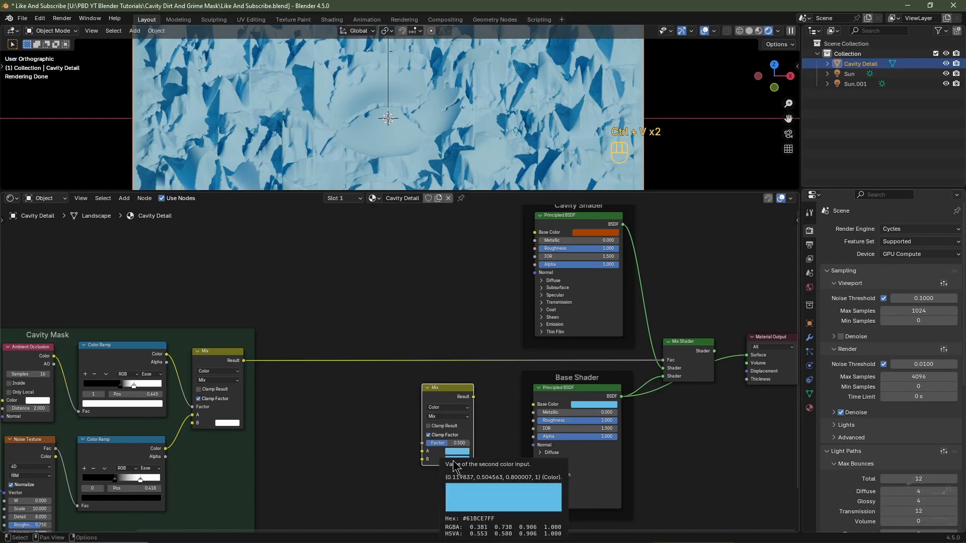
# Step: Change the new Mix Color node's A color to a very dark green
pyautogui.click(461, 450)
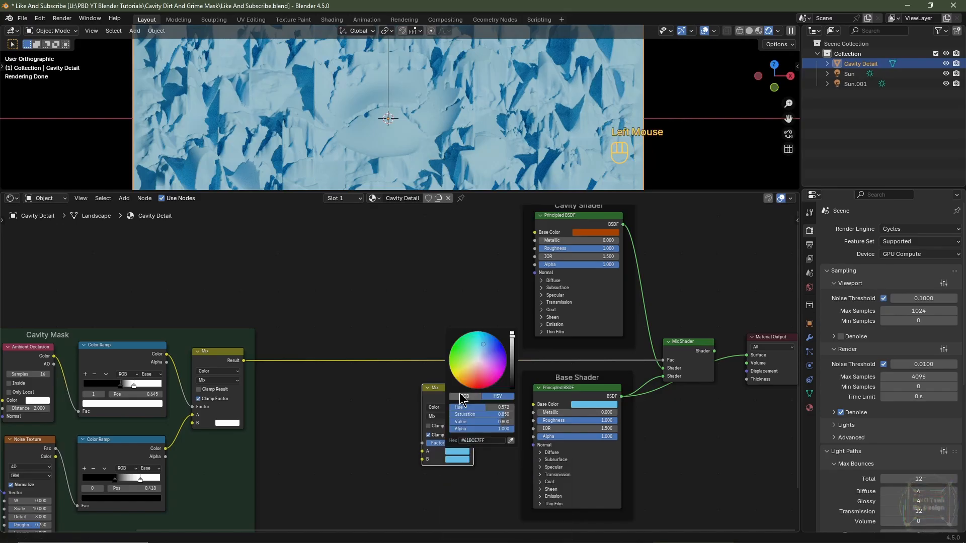
pyautogui.moveTo(463, 359); pyautogui.dragTo(462, 359)
pyautogui.scroll(-8, 460, 359)
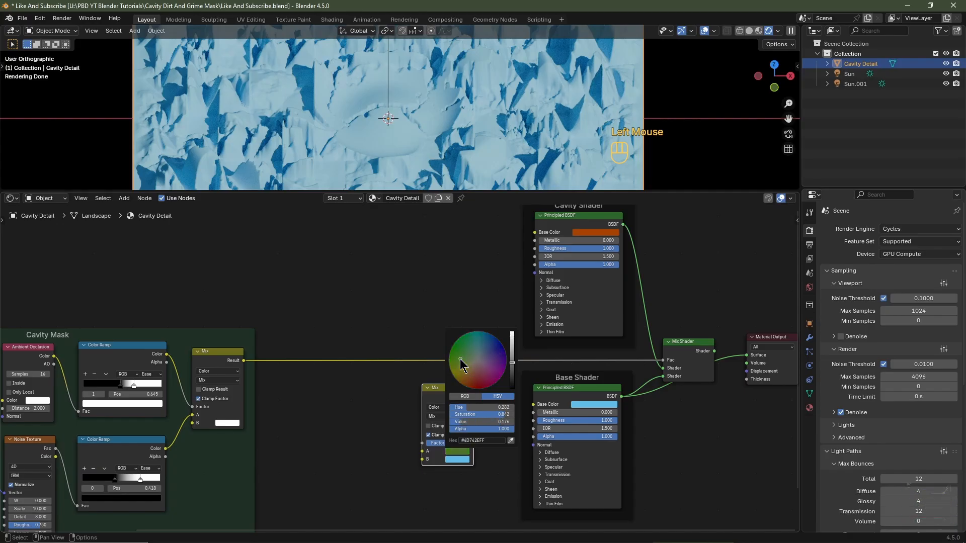
# Step: Link the Cavity Mask result to the new Mix node's Factor and that node's Result to the Base Shader's Base Color
pyautogui.moveTo(244, 361); pyautogui.dragTo(288, 365)
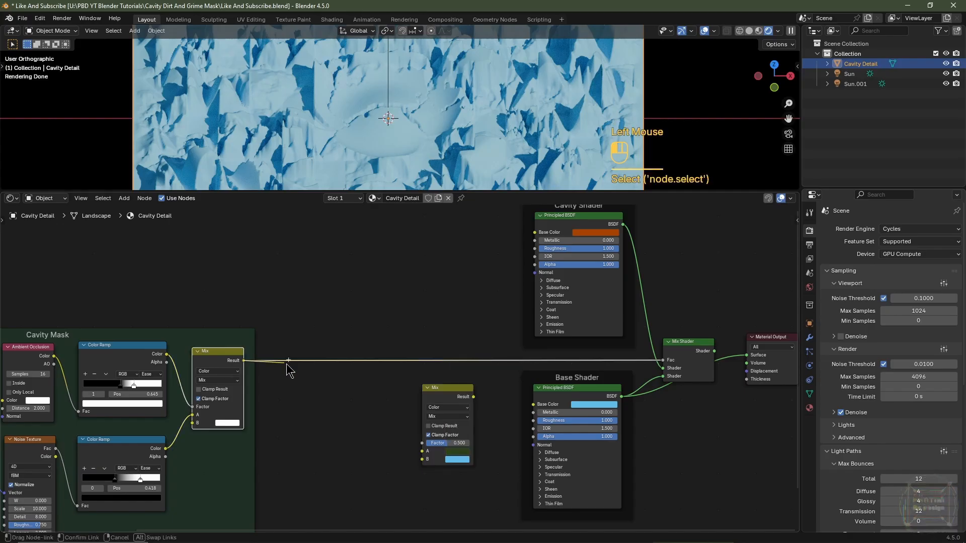
pyautogui.moveTo(377, 419); pyautogui.dragTo(422, 443)
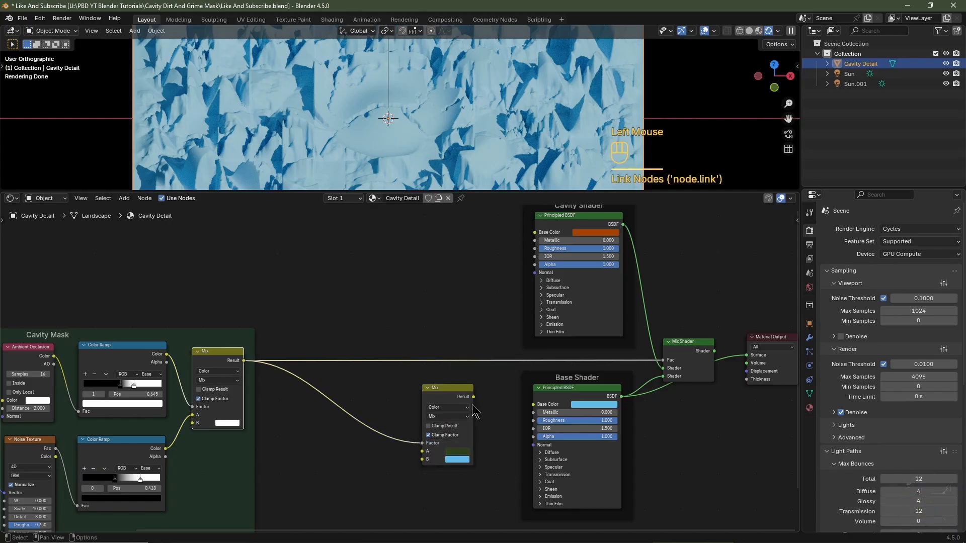
pyautogui.moveTo(472, 398); pyautogui.dragTo(532, 405)
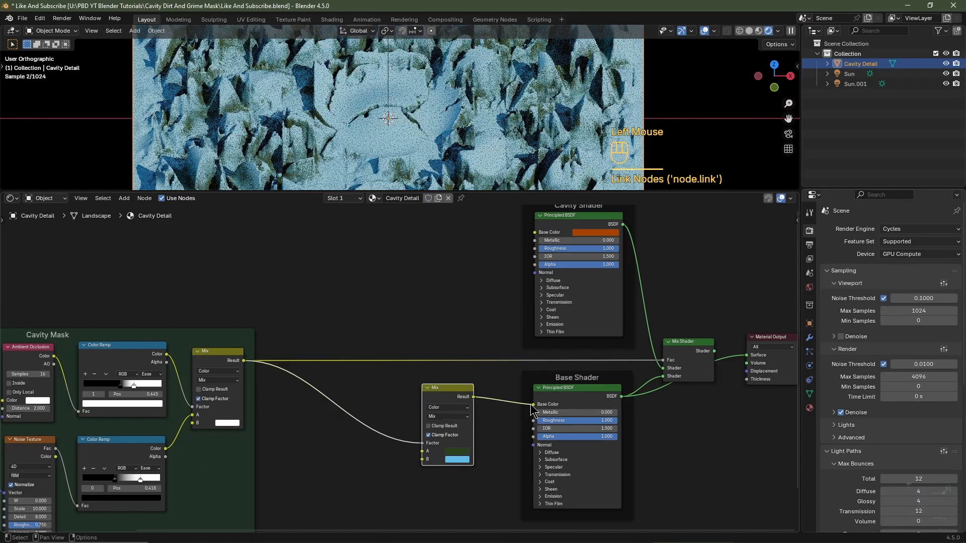
# Step: Reconnect the Mix Shader to the Material Output's Surface and delete the Mix Color node feeding the Base Shader
pyautogui.moveTo(689, 342); pyautogui.dragTo(685, 320)
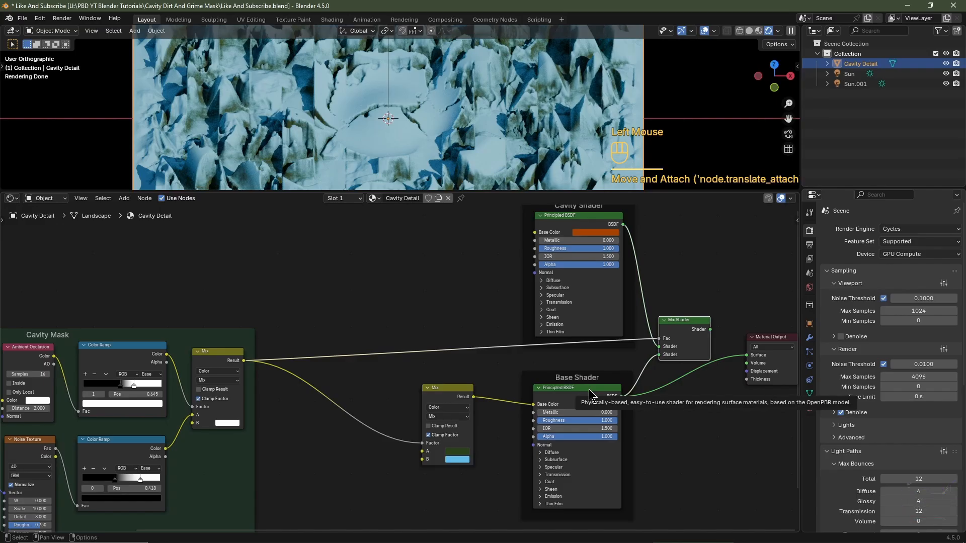
pyautogui.hotkey('ctrl', 'z')
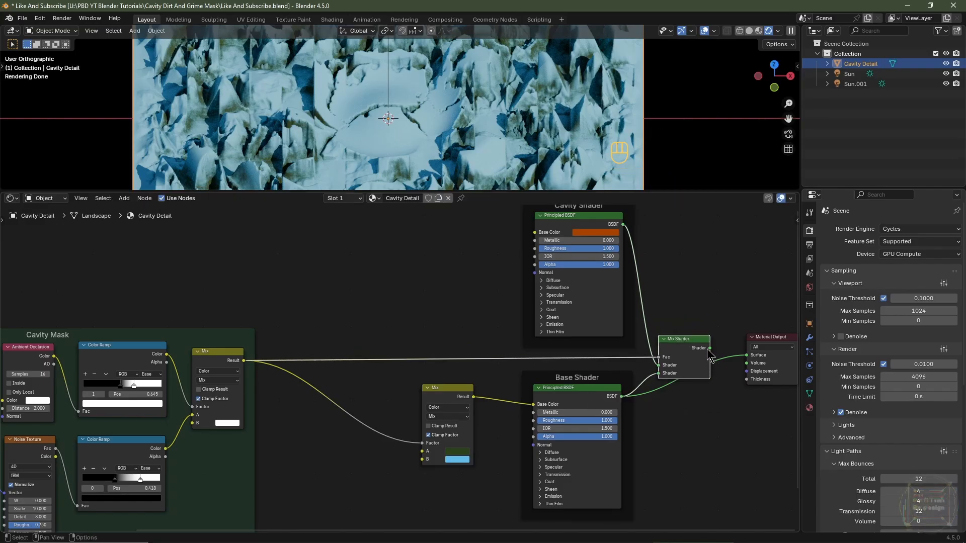
pyautogui.moveTo(708, 349); pyautogui.dragTo(747, 358)
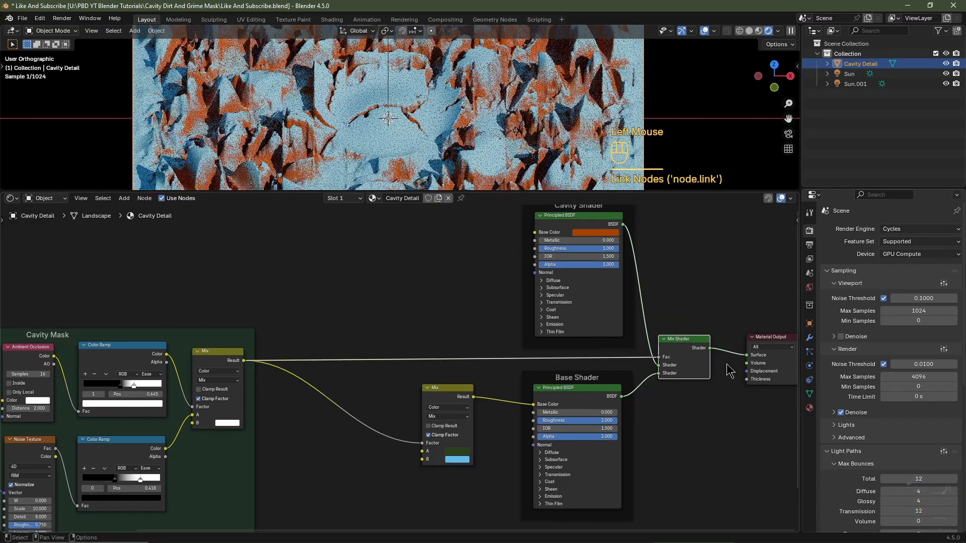
pyautogui.click(452, 407)
pyautogui.press('x')
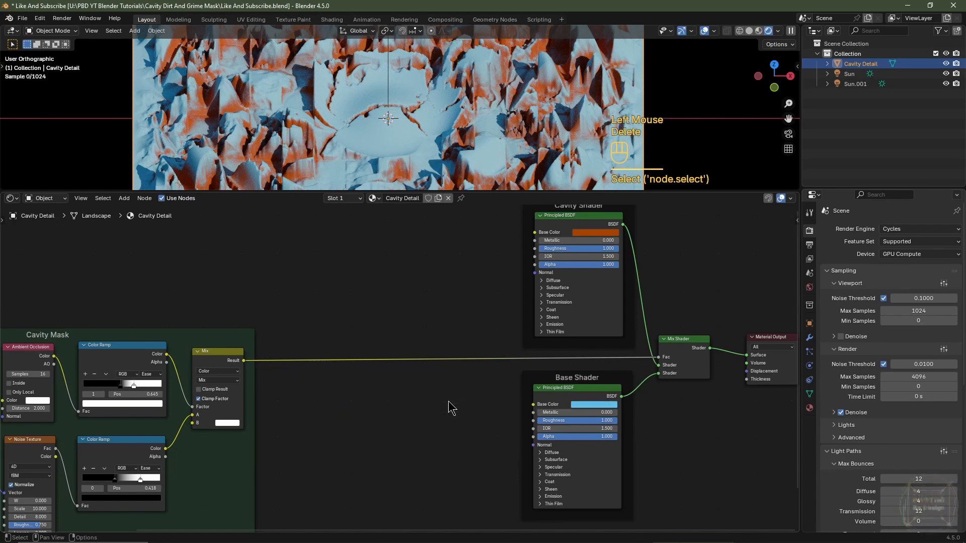
pyautogui.scroll(-2, 448, 406)
pyautogui.moveTo(479, 440); pyautogui.dragTo(534, 420)
pyautogui.scroll(1, 350, 413)
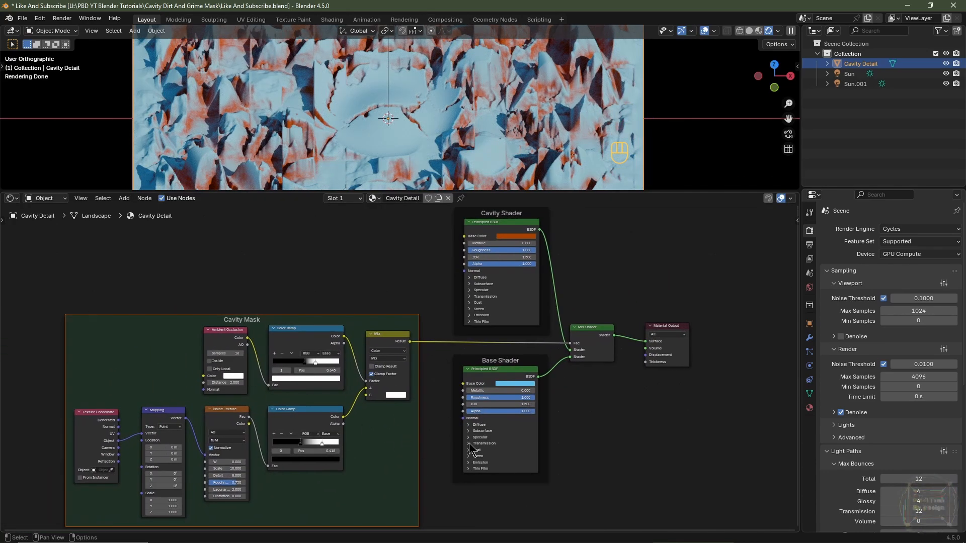
pyautogui.scroll(2, 471, 445)
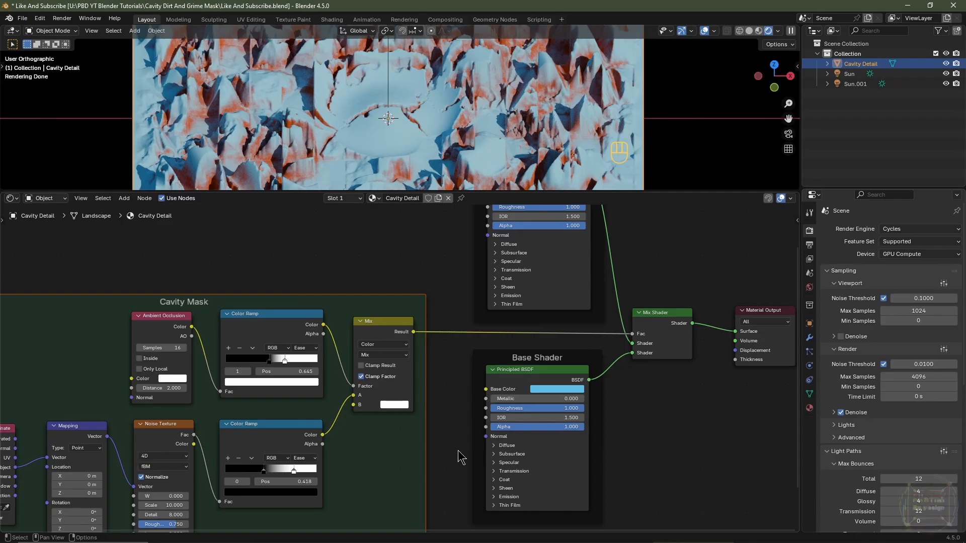
pyautogui.moveTo(455, 450); pyautogui.dragTo(458, 413, button='middle')
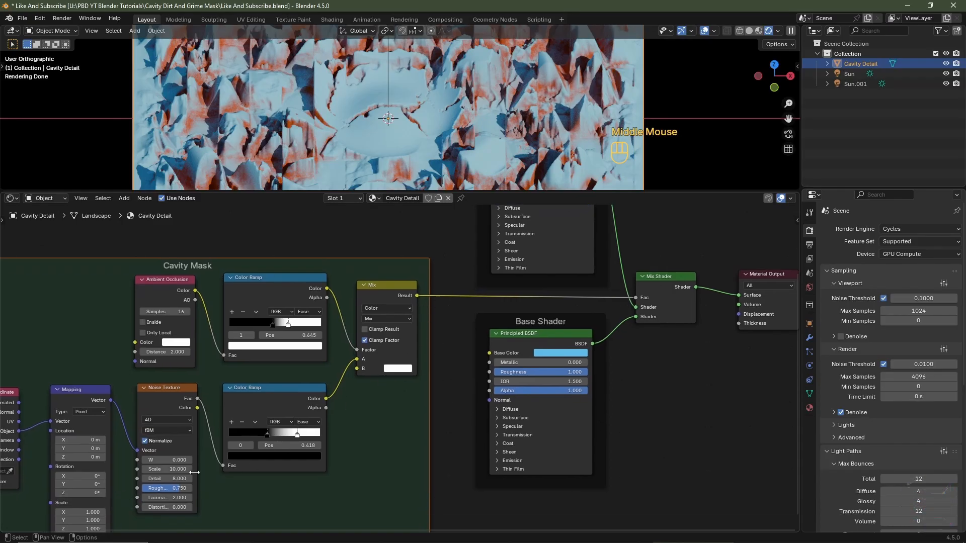